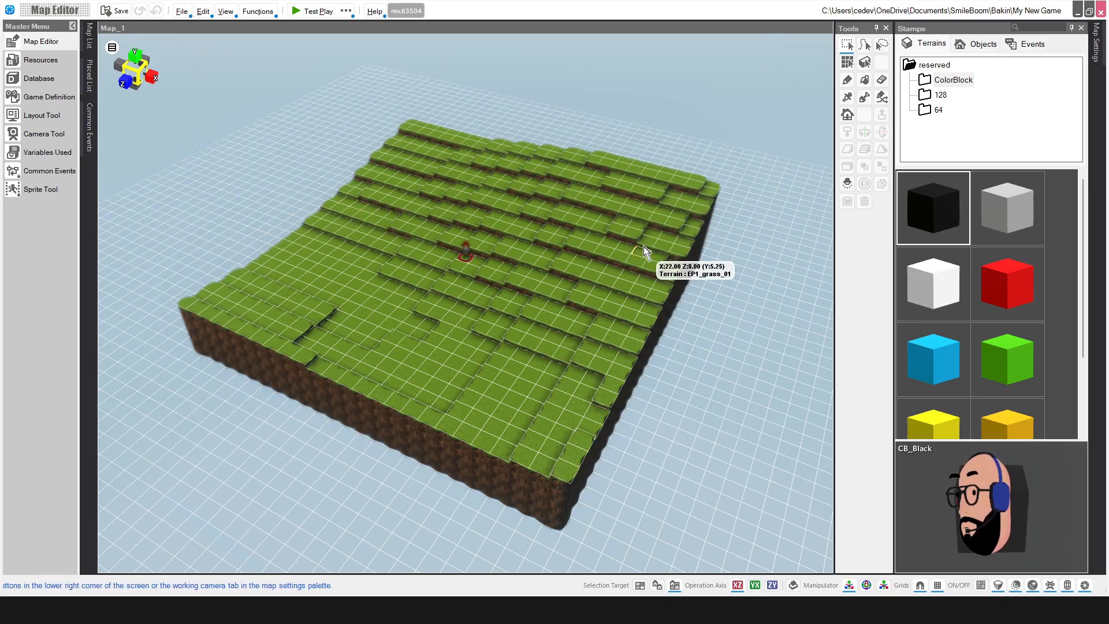
Step: Orbit, zoom and pan around Map_1's terrain to view it from front, side and above
{"action": "right_click_drag", "start_coordinate": [258, 154], "coordinate": [293, 131]}
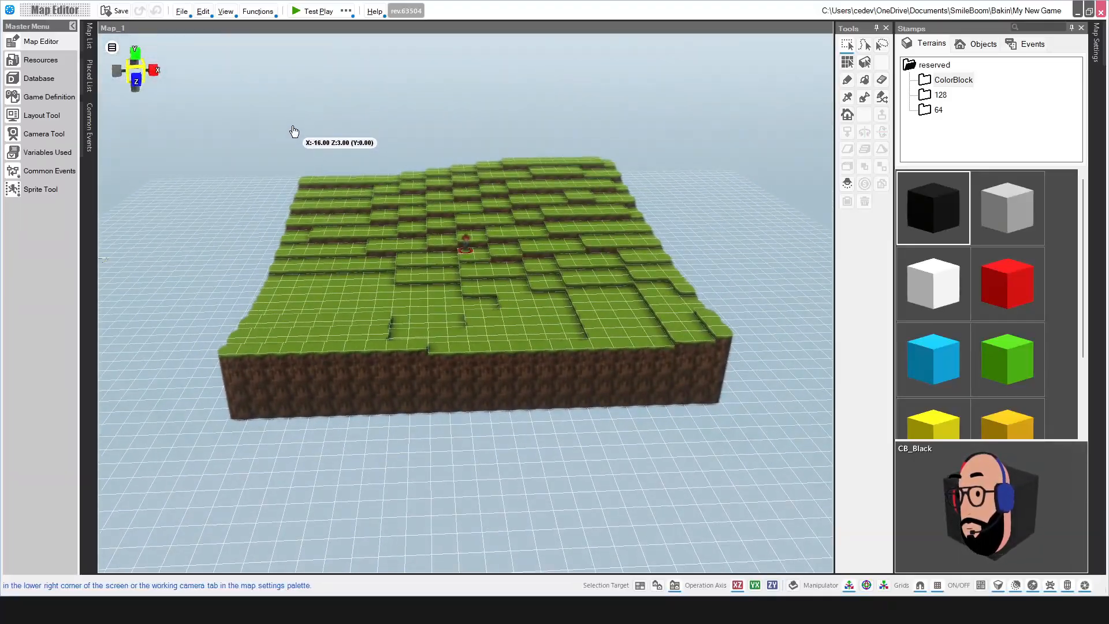
{"action": "right_click_drag", "start_coordinate": [684, 206], "coordinate": [501, 205]}
{"action": "right_click_drag", "start_coordinate": [320, 172], "coordinate": [349, 179]}
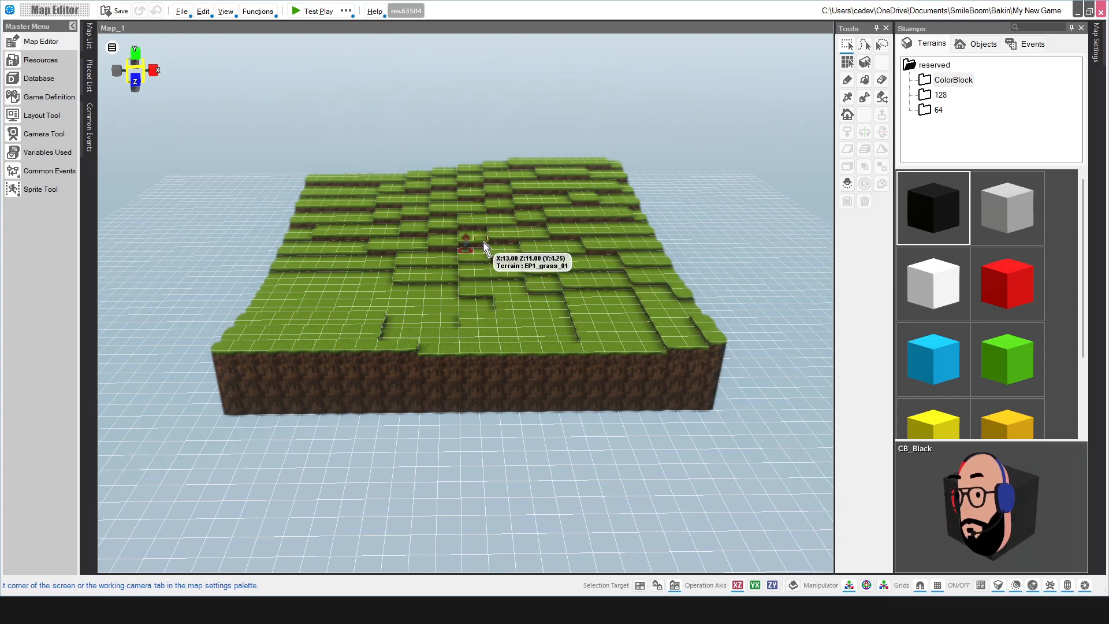
{"action": "scroll", "coordinate": [483, 242], "scroll_direction": "down", "scroll_amount": 3}
{"action": "scroll", "coordinate": [482, 242], "scroll_direction": "up", "scroll_amount": 6}
{"action": "scroll", "coordinate": [482, 243], "scroll_direction": "up", "scroll_amount": 2}
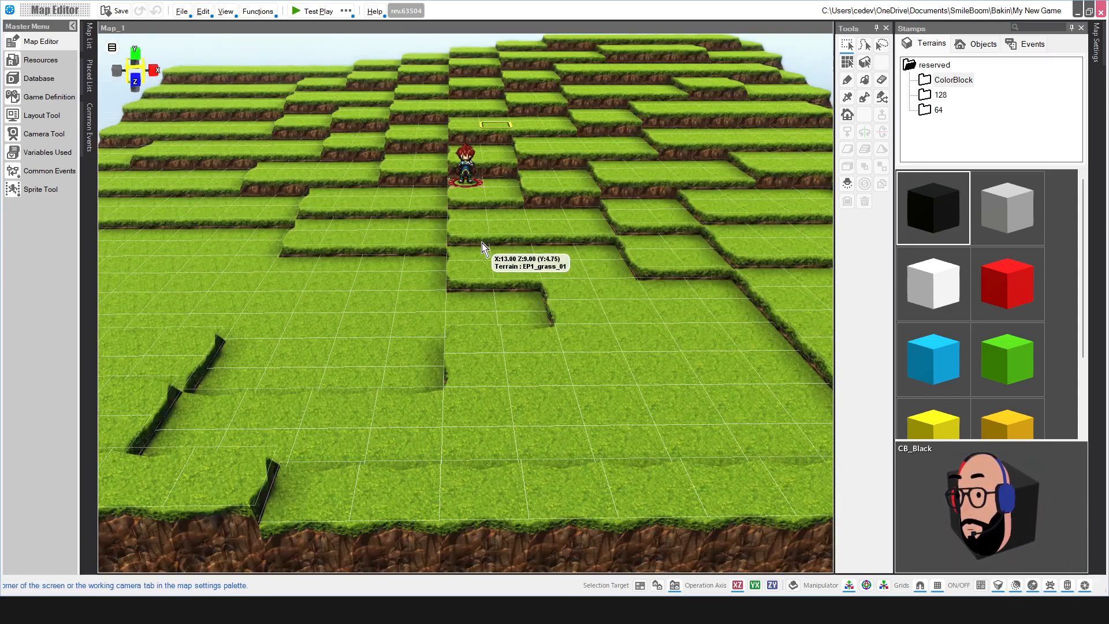
{"action": "scroll", "coordinate": [482, 242], "scroll_direction": "down", "scroll_amount": 3}
{"action": "scroll", "coordinate": [481, 244], "scroll_direction": "up", "scroll_amount": 3}
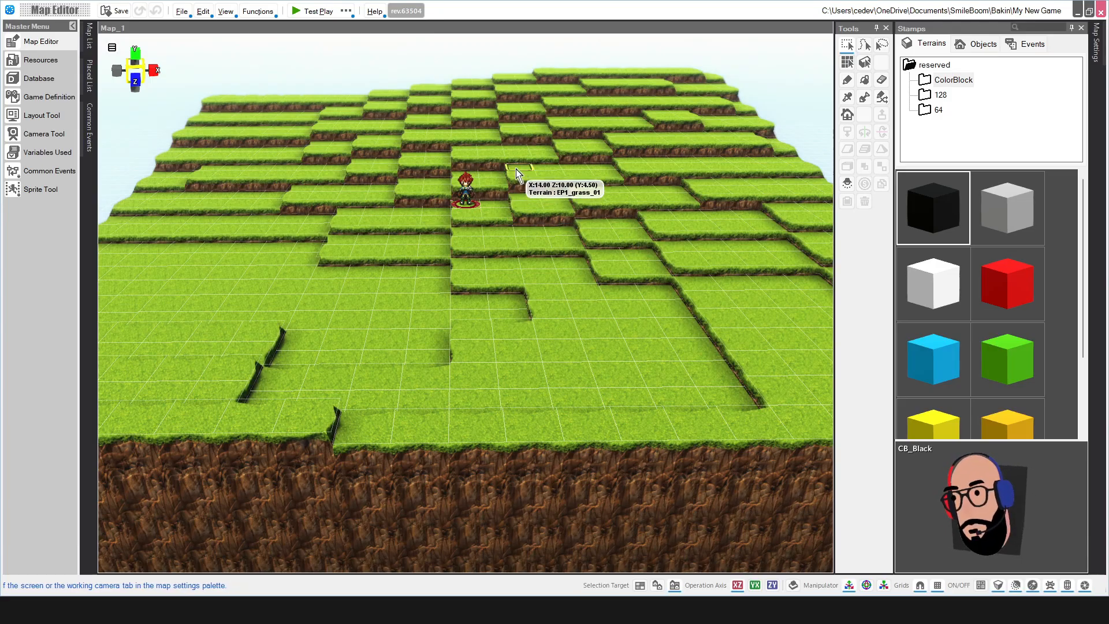
{"action": "middle_click_drag", "start_coordinate": [516, 168], "coordinate": [604, 241]}
{"action": "scroll", "coordinate": [604, 240], "scroll_direction": "down", "scroll_amount": 5}
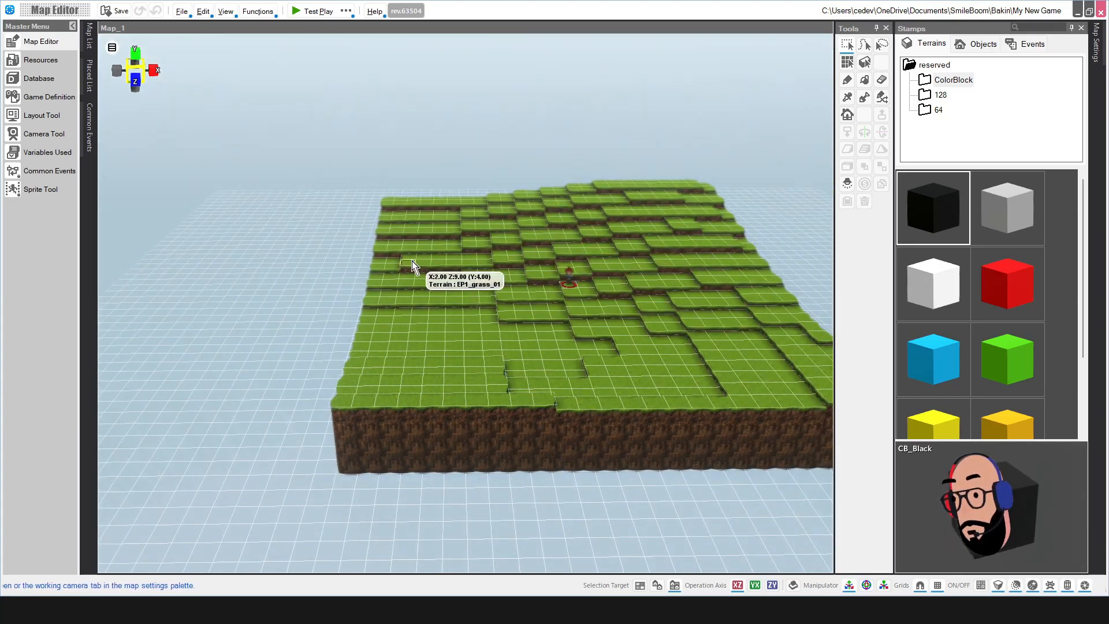
Step: Drag-select several rectangular blocks of terrain tiles, then clear the selection
{"action": "left_click_drag", "start_coordinate": [346, 252], "coordinate": [372, 273]}
{"action": "scroll", "coordinate": [556, 240], "scroll_direction": "down", "scroll_amount": 4}
{"action": "middle_click_drag", "start_coordinate": [557, 240], "coordinate": [530, 271]}
{"action": "left_click_drag", "start_coordinate": [417, 274], "coordinate": [617, 354]}
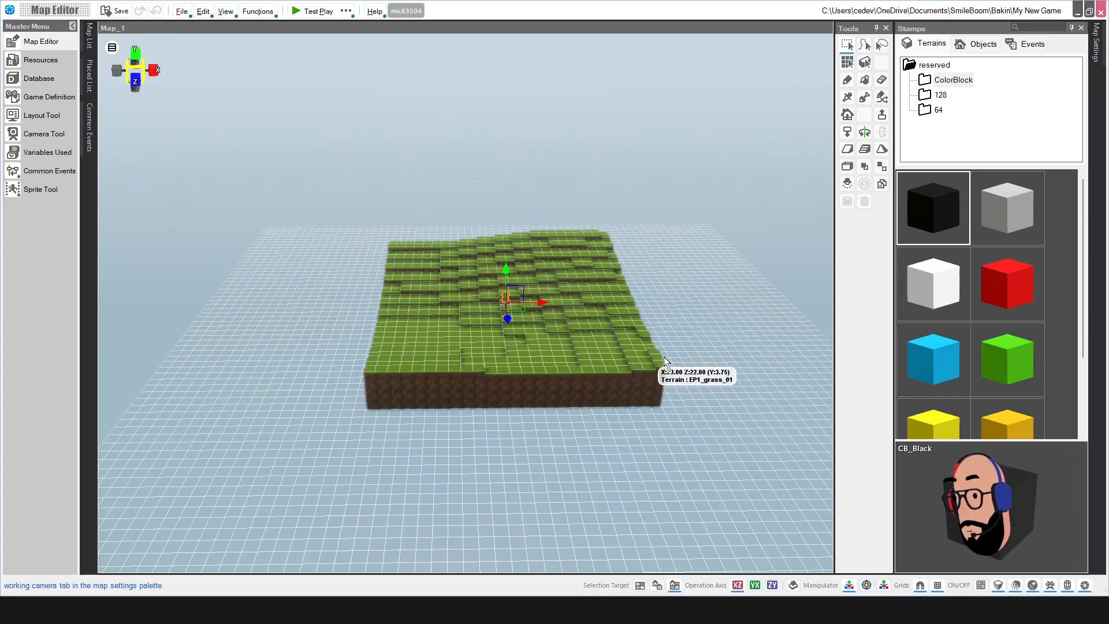
{"action": "scroll", "coordinate": [526, 275], "scroll_direction": "up", "scroll_amount": 2}
{"action": "scroll", "coordinate": [525, 275], "scroll_direction": "up", "scroll_amount": 2}
{"action": "left_click", "coordinate": [353, 237]}
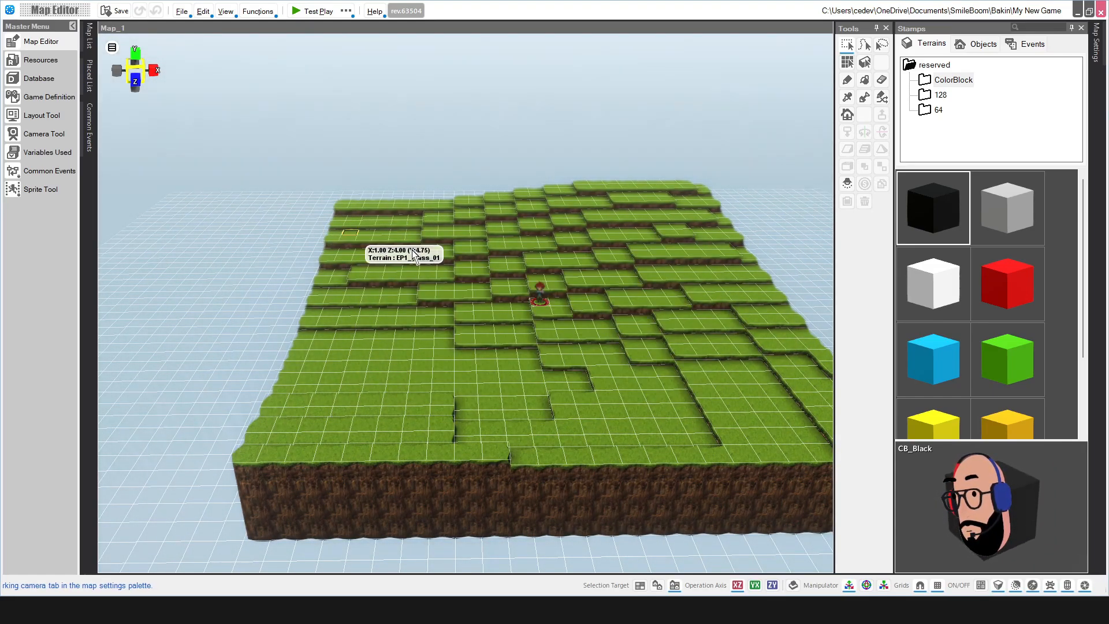
{"action": "scroll", "coordinate": [633, 287], "scroll_direction": "up", "scroll_amount": 3}
Step: Select the Start Point character and move it three tiles left, from X 12.50 to 9.50
{"action": "right_click_drag", "start_coordinate": [678, 298], "coordinate": [703, 293]}
{"action": "scroll", "coordinate": [602, 281], "scroll_direction": "down", "scroll_amount": 3}
{"action": "scroll", "coordinate": [556, 279], "scroll_direction": "up", "scroll_amount": 3}
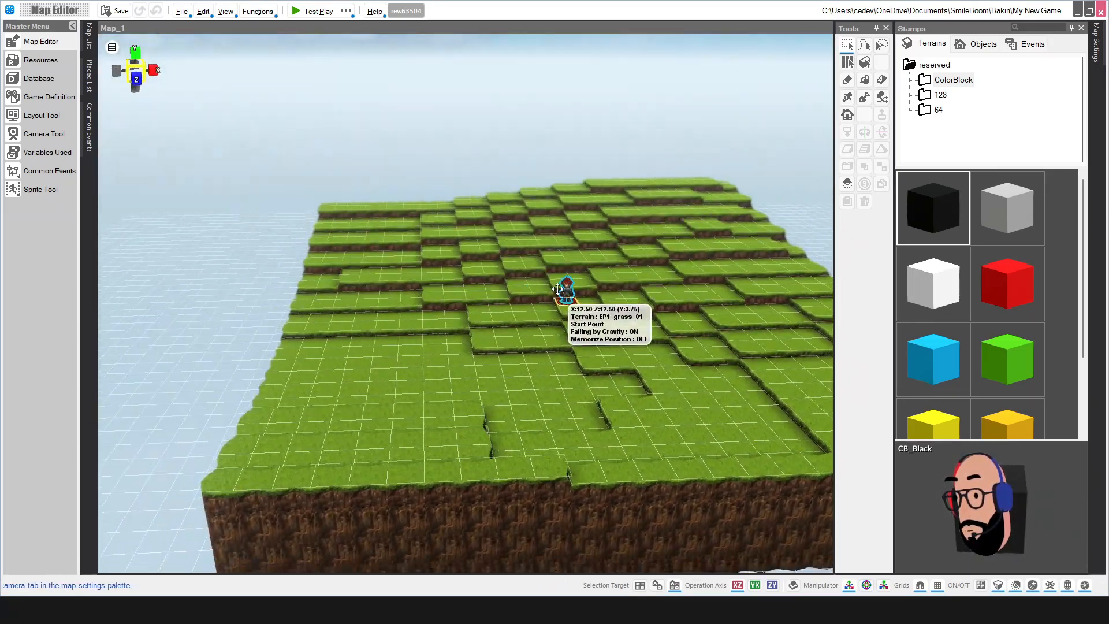
{"action": "scroll", "coordinate": [519, 282], "scroll_direction": "down", "scroll_amount": 2}
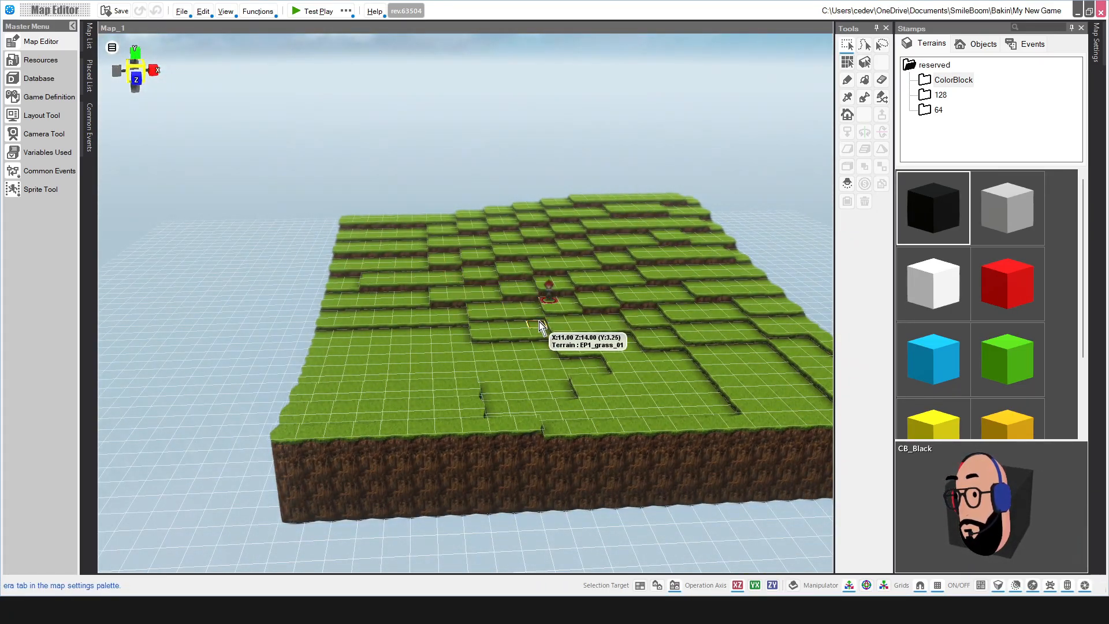
{"action": "left_click", "coordinate": [552, 301]}
{"action": "left_click", "coordinate": [550, 296]}
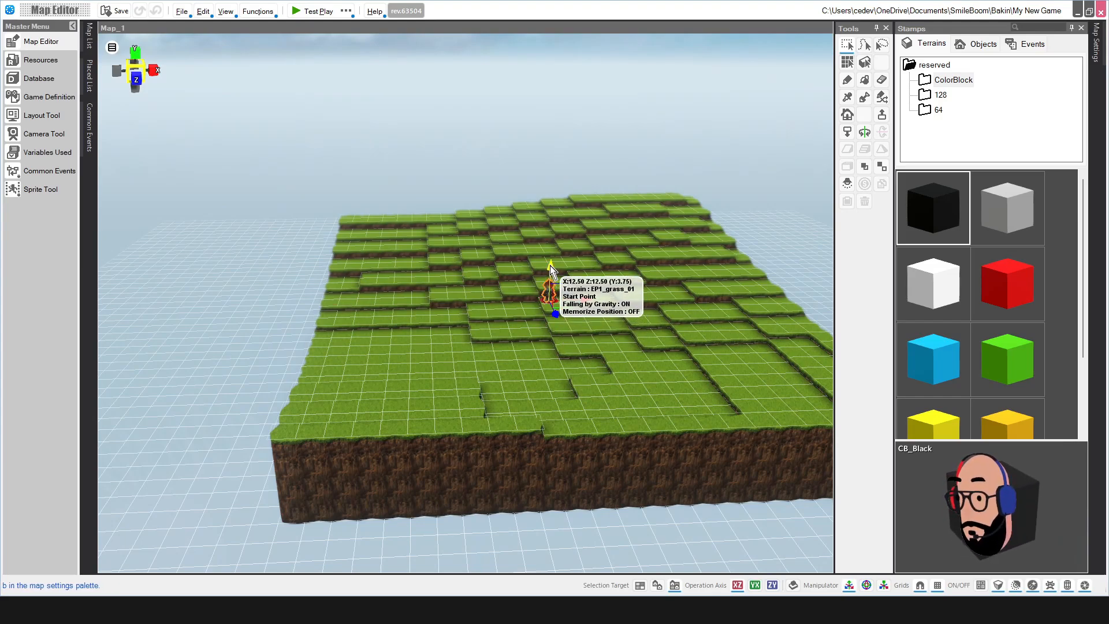
{"action": "left_click_drag", "start_coordinate": [546, 296], "coordinate": [486, 314]}
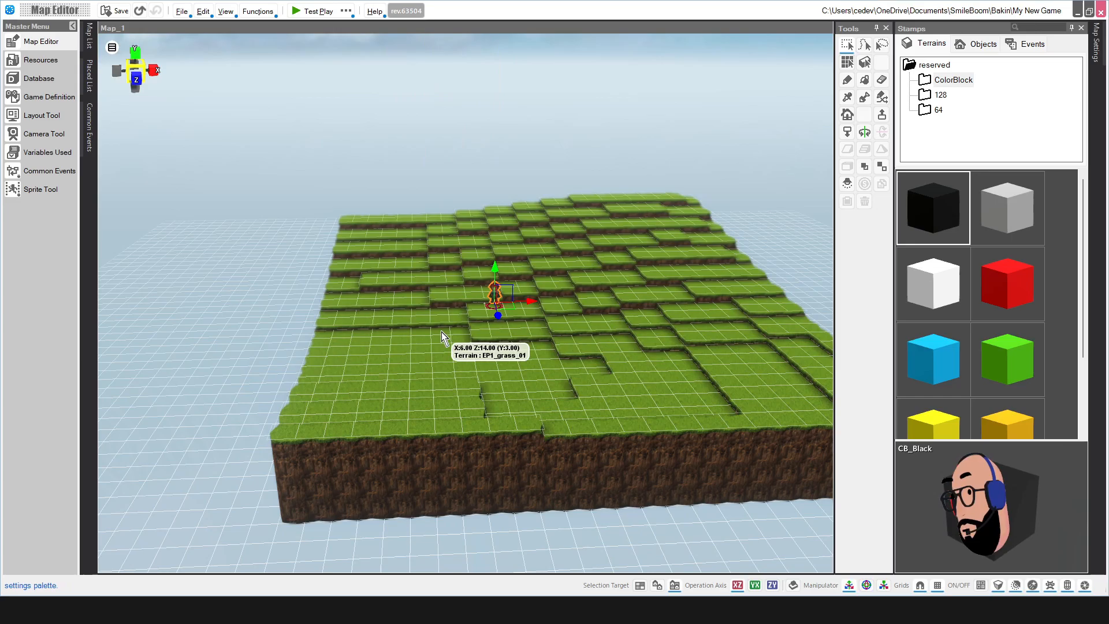
Step: Orbit and tilt the view to inspect the start point on the raised grass terrace
{"action": "mouse_move", "coordinate": [609, 324]}
{"action": "middle_mouse_down"}
{"action": "mouse_move", "coordinate": [576, 341]}
{"action": "mouse_move", "coordinate": [612, 342]}
{"action": "mouse_move", "coordinate": [601, 312]}
{"action": "middle_mouse_up"}
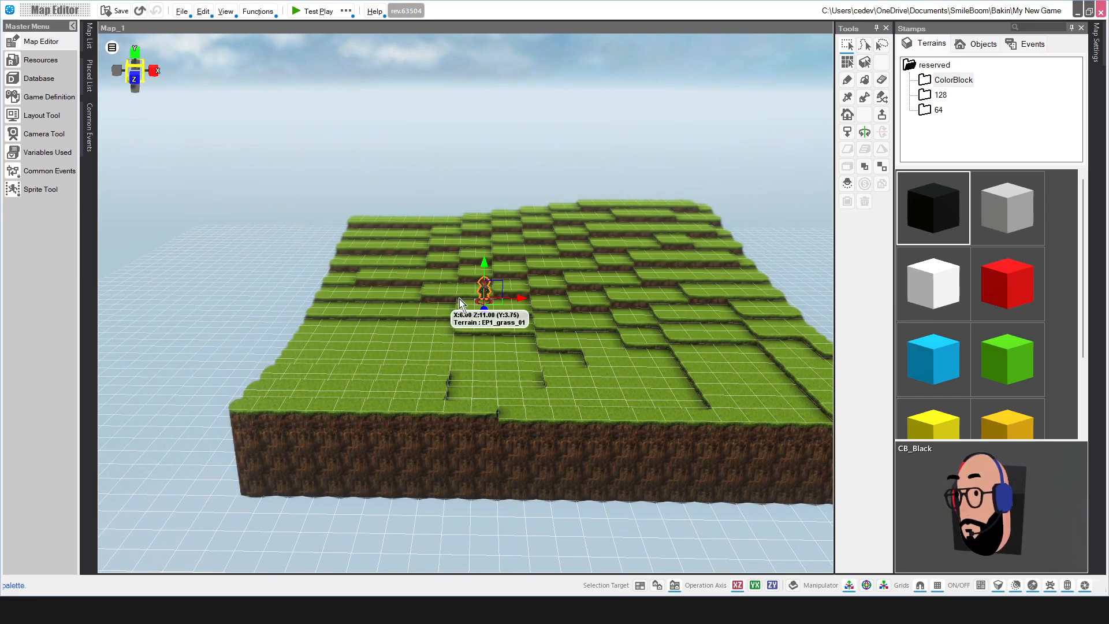
{"action": "middle_click_drag", "start_coordinate": [637, 268], "coordinate": [607, 292]}
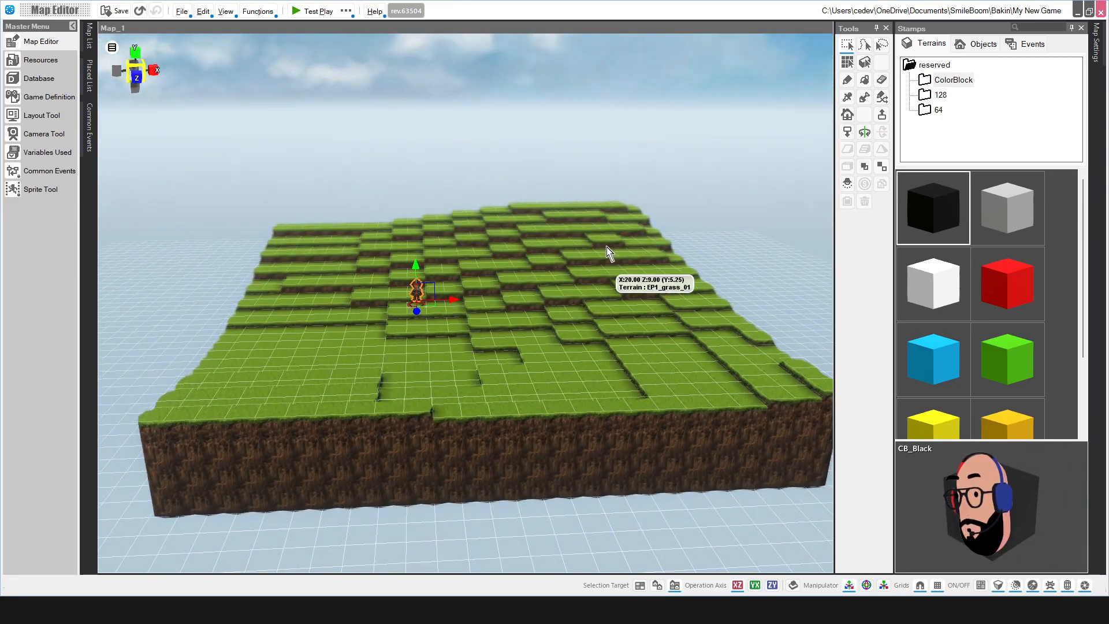
{"action": "middle_click_drag", "start_coordinate": [530, 326], "coordinate": [522, 346]}
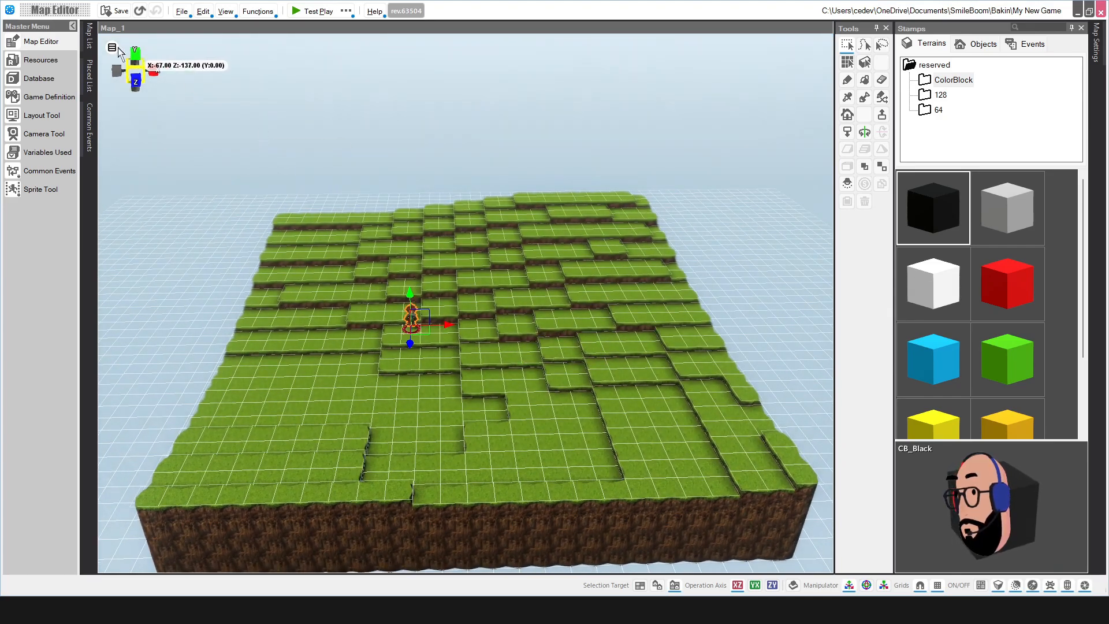
Step: Snap the view to X-side, front and top axes, then show Map Settings' Editor Settings with 45.0 angle of view
{"action": "left_click", "coordinate": [136, 68]}
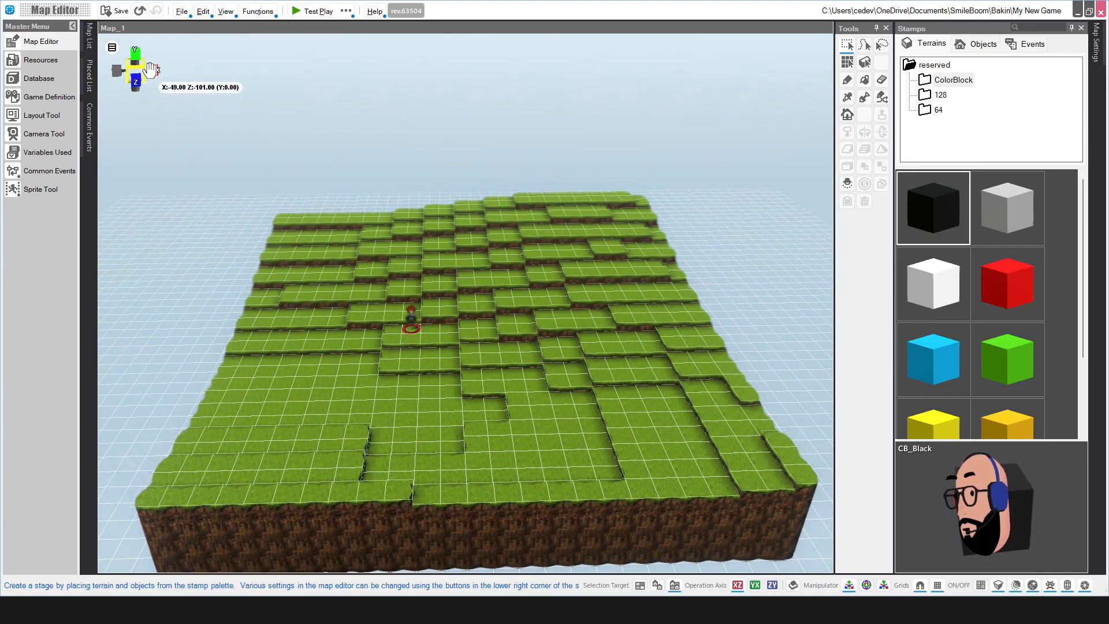
{"action": "left_click", "coordinate": [153, 71]}
{"action": "left_click", "coordinate": [118, 70]}
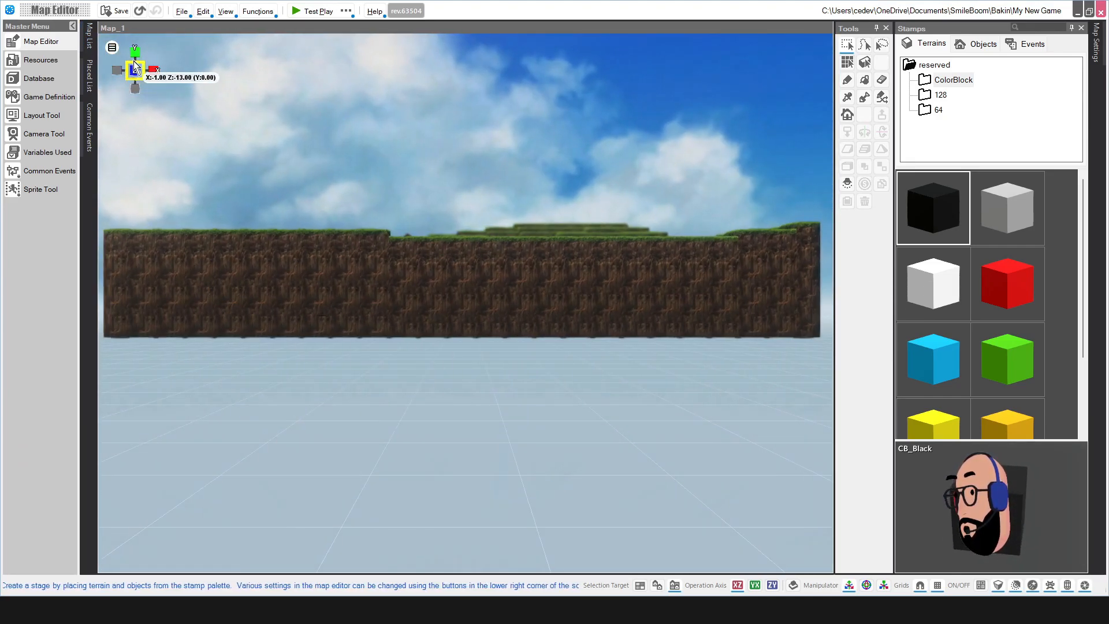
{"action": "left_click", "coordinate": [136, 53]}
{"action": "left_click", "coordinate": [136, 86]}
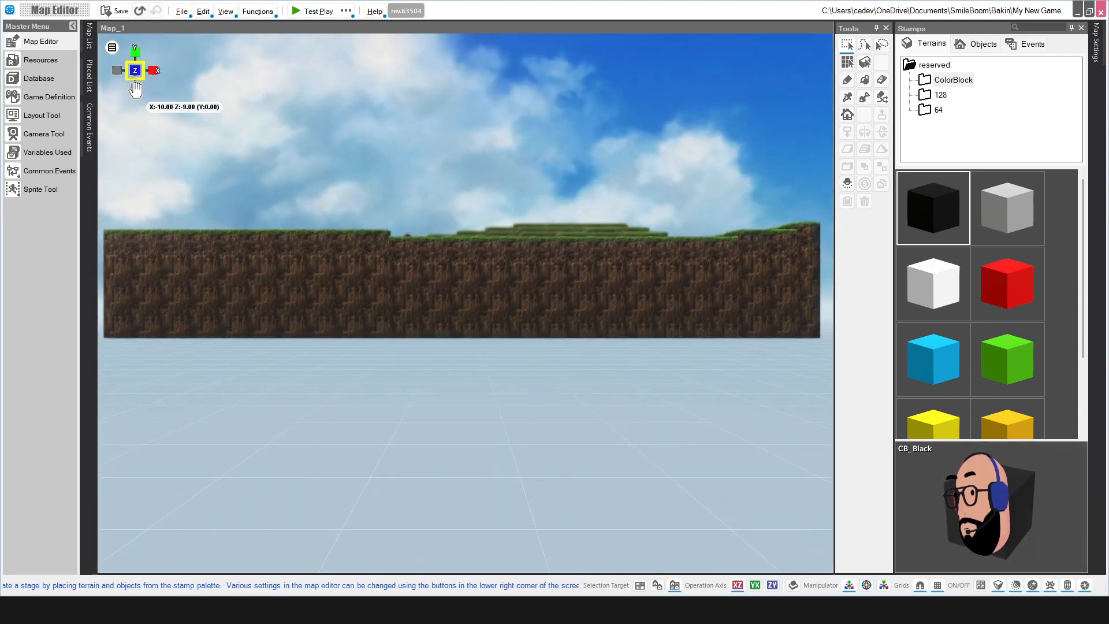
{"action": "left_click", "coordinate": [154, 70]}
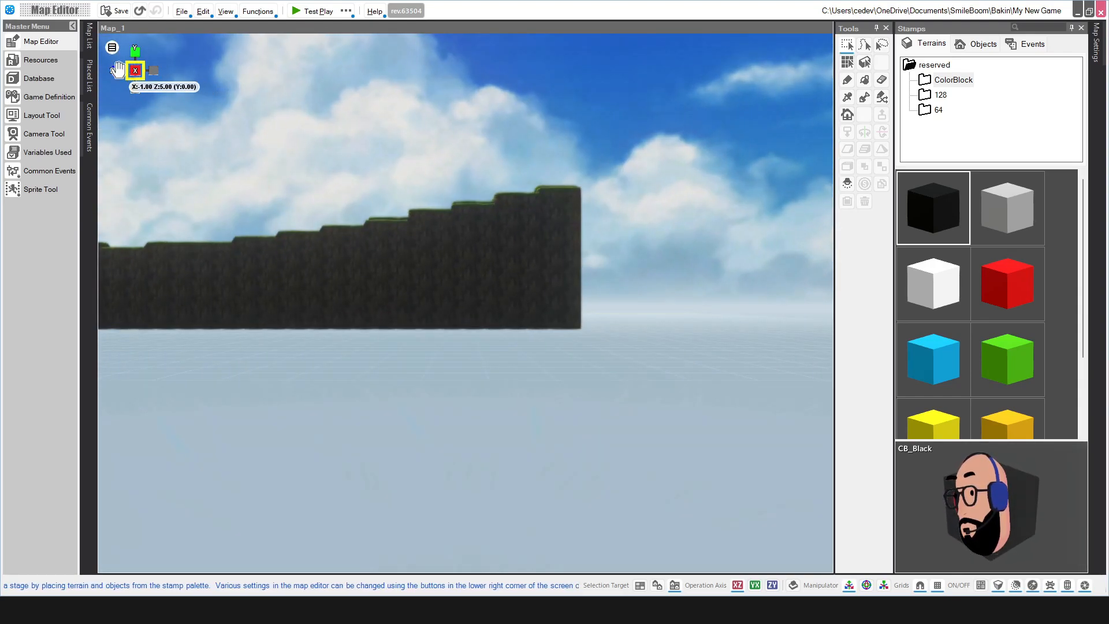
{"action": "left_click", "coordinate": [118, 71]}
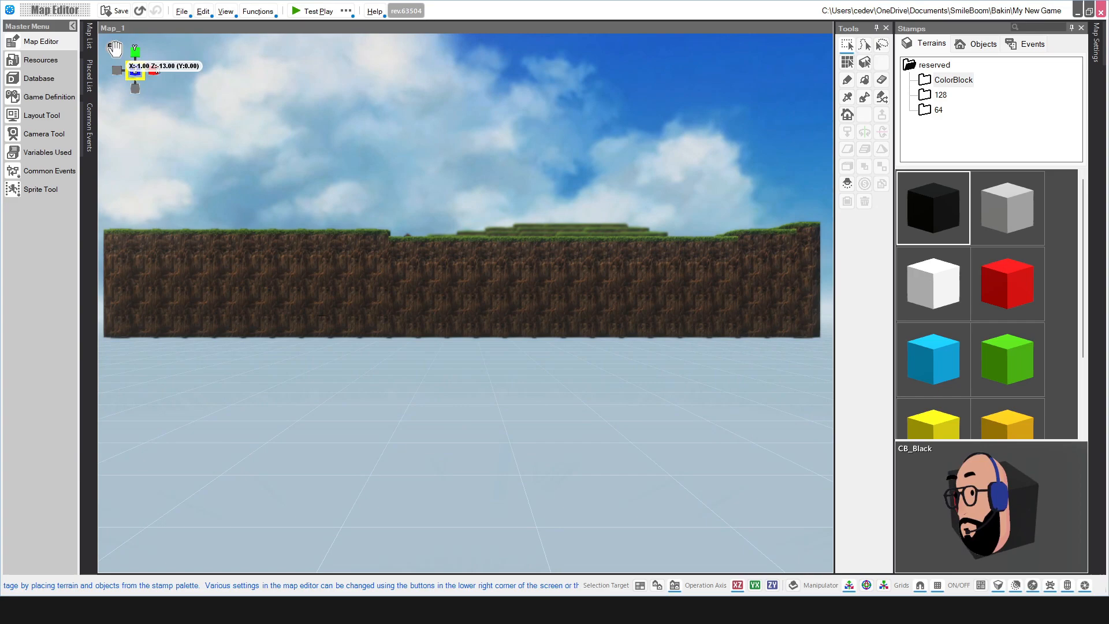
{"action": "left_click", "coordinate": [115, 48]}
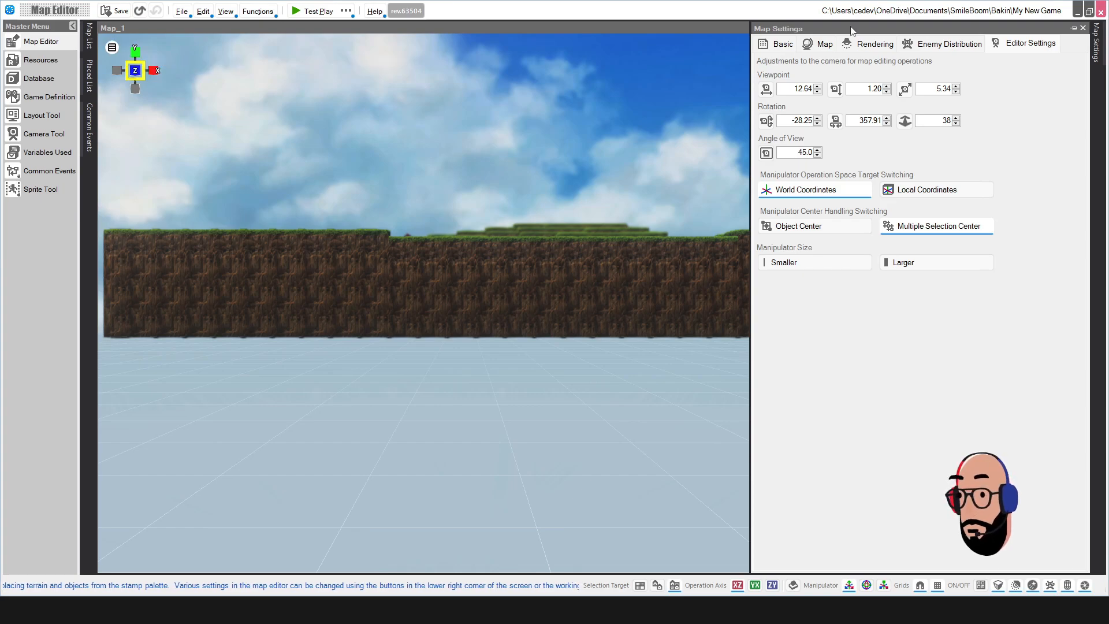
Step: Browse Basic, Map, Rendering, Enemy Distribution and Editor Settings, ending on the Map tab's 0,0,24,24 display range
{"action": "left_click", "coordinate": [784, 44]}
{"action": "left_click", "coordinate": [825, 44]}
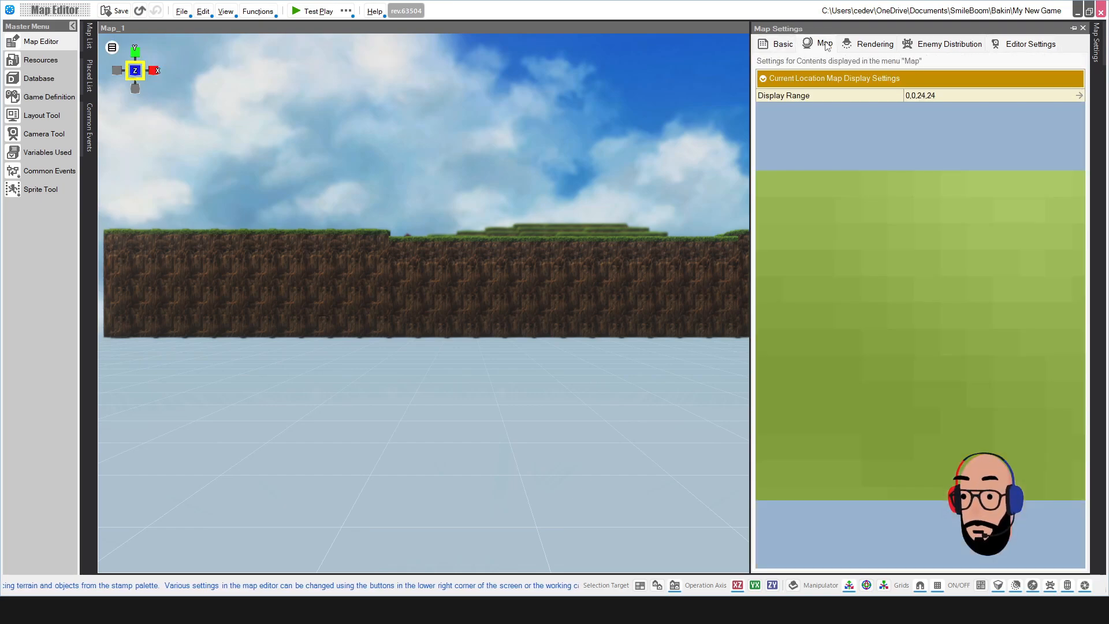
{"action": "left_click", "coordinate": [872, 44]}
{"action": "left_click", "coordinate": [942, 45]}
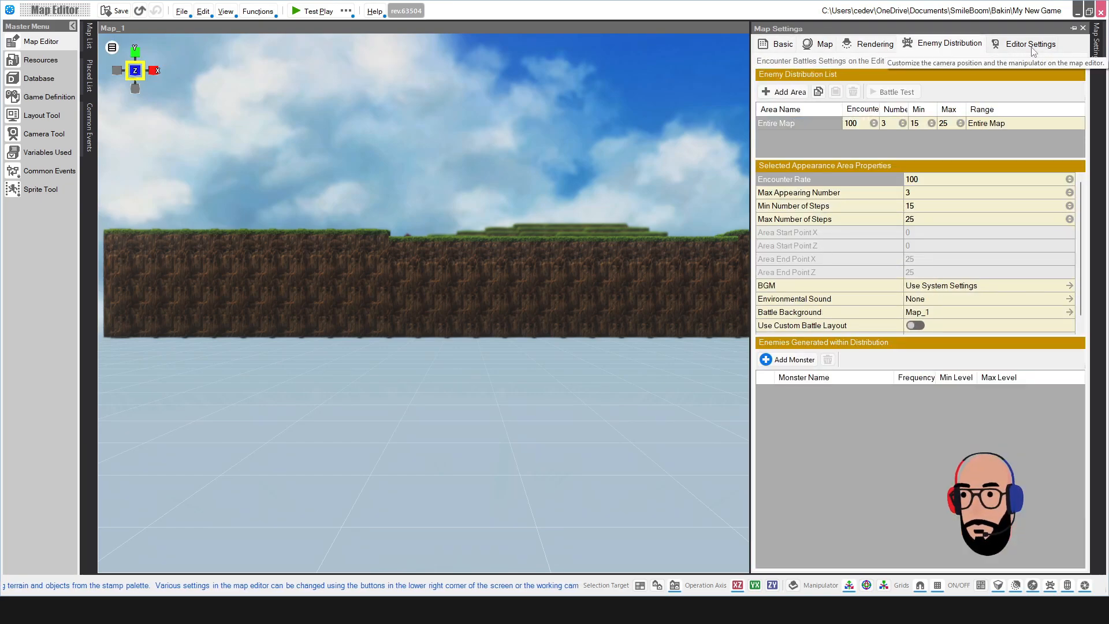
{"action": "left_click", "coordinate": [1030, 44]}
{"action": "left_click", "coordinate": [777, 47]}
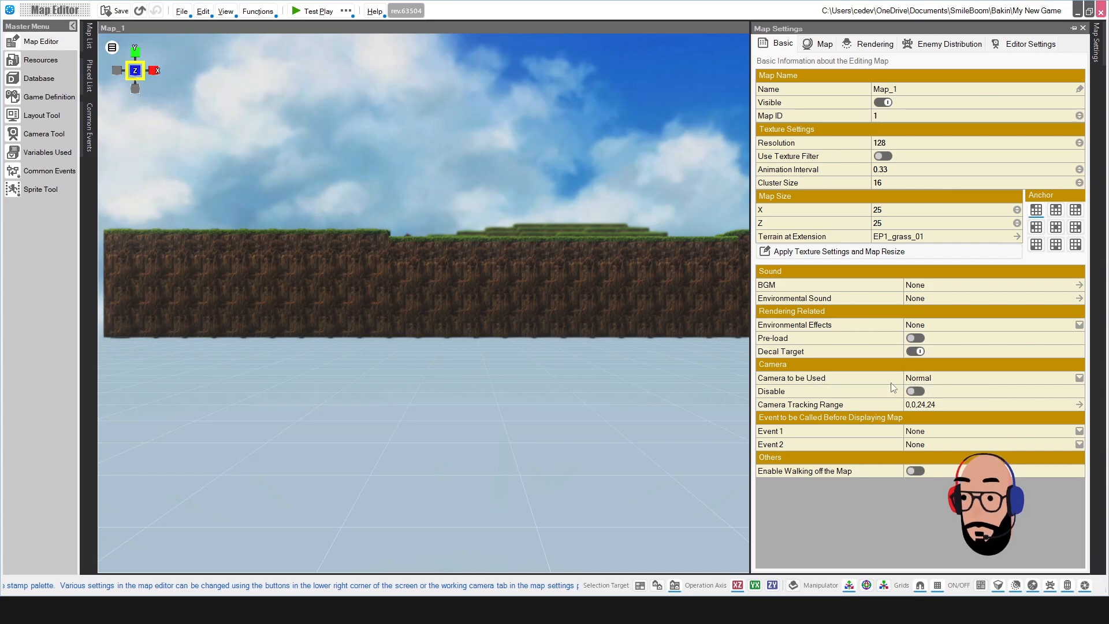
{"action": "left_click", "coordinate": [825, 45]}
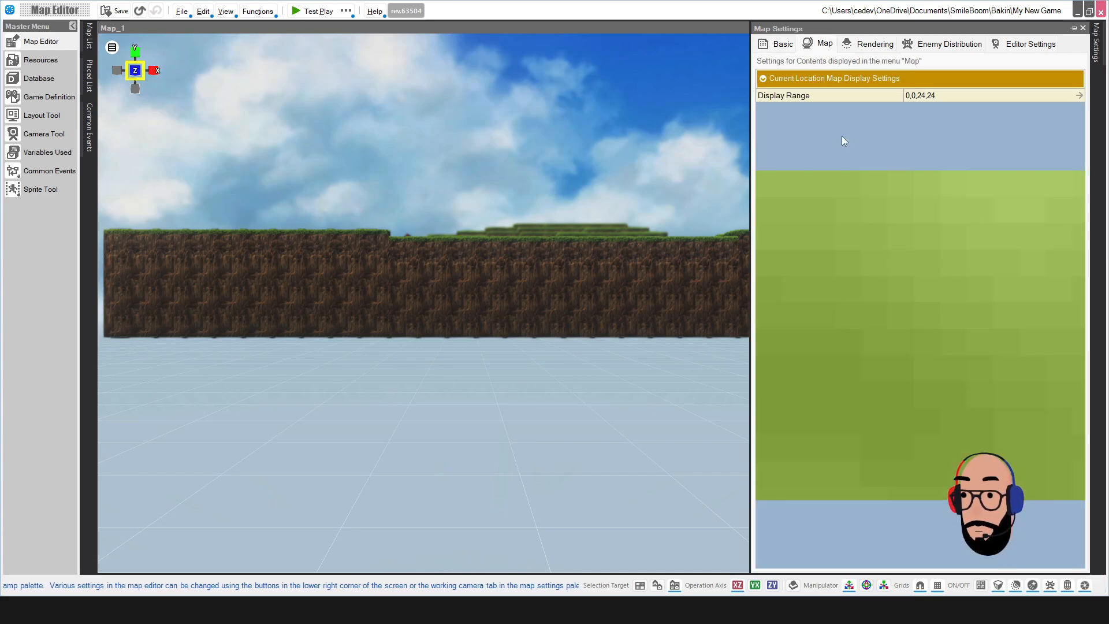
{"action": "right_click_drag", "start_coordinate": [559, 149], "coordinate": [557, 185]}
Step: Try the Nightfall lighting preset on the Rendering tab, then switch back to Daytime
{"action": "mouse_move", "coordinate": [1096, 42]}
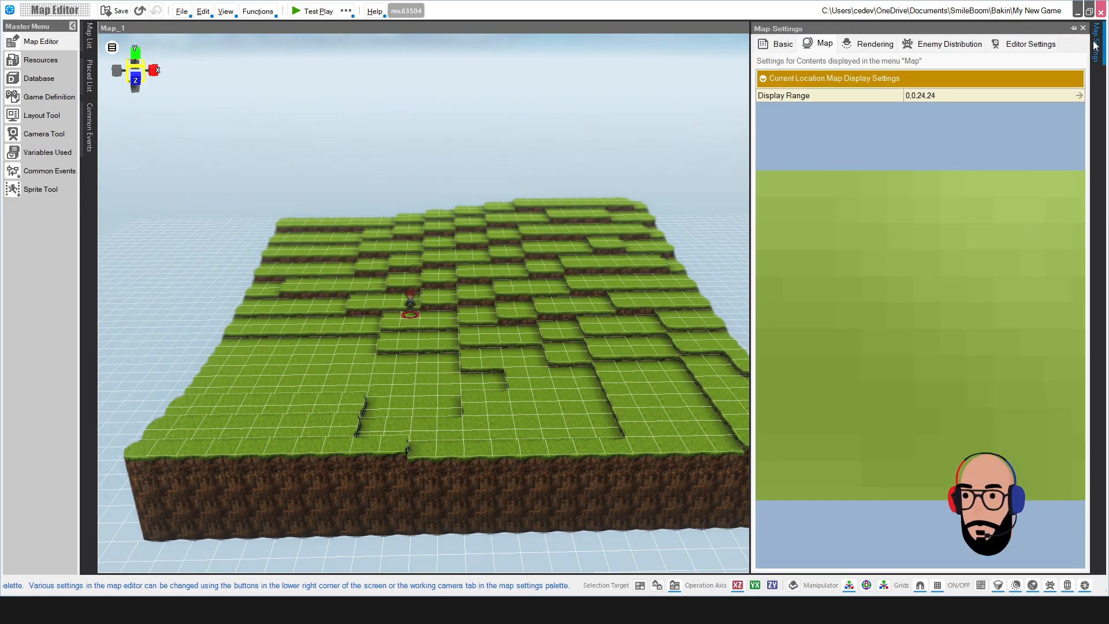
{"action": "left_click", "coordinate": [874, 45]}
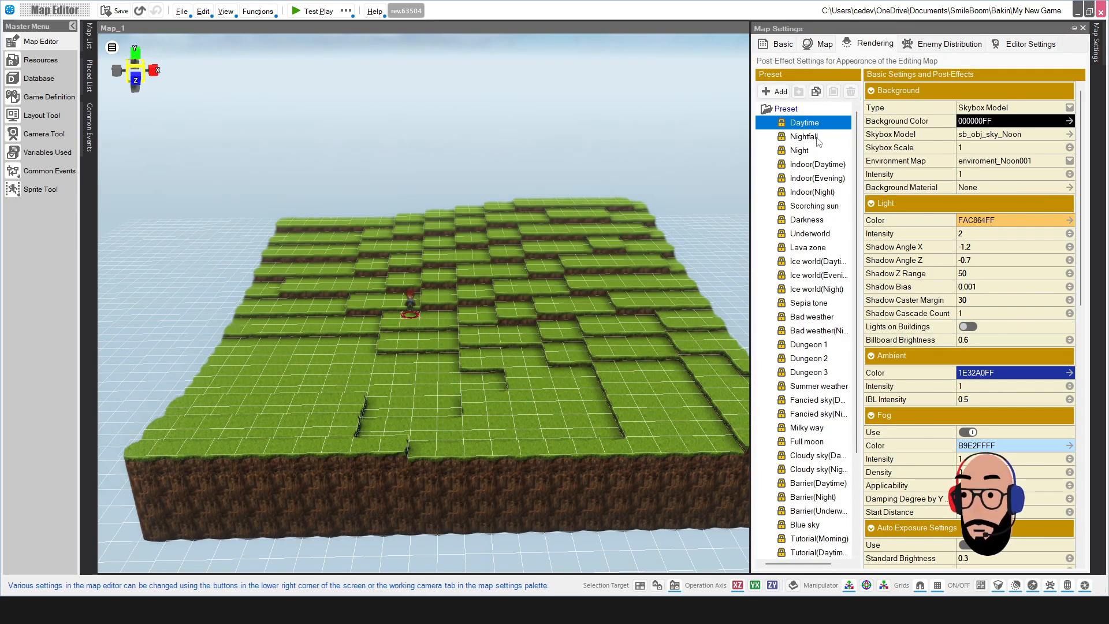
{"action": "left_click", "coordinate": [804, 137]}
{"action": "left_click", "coordinate": [820, 123]}
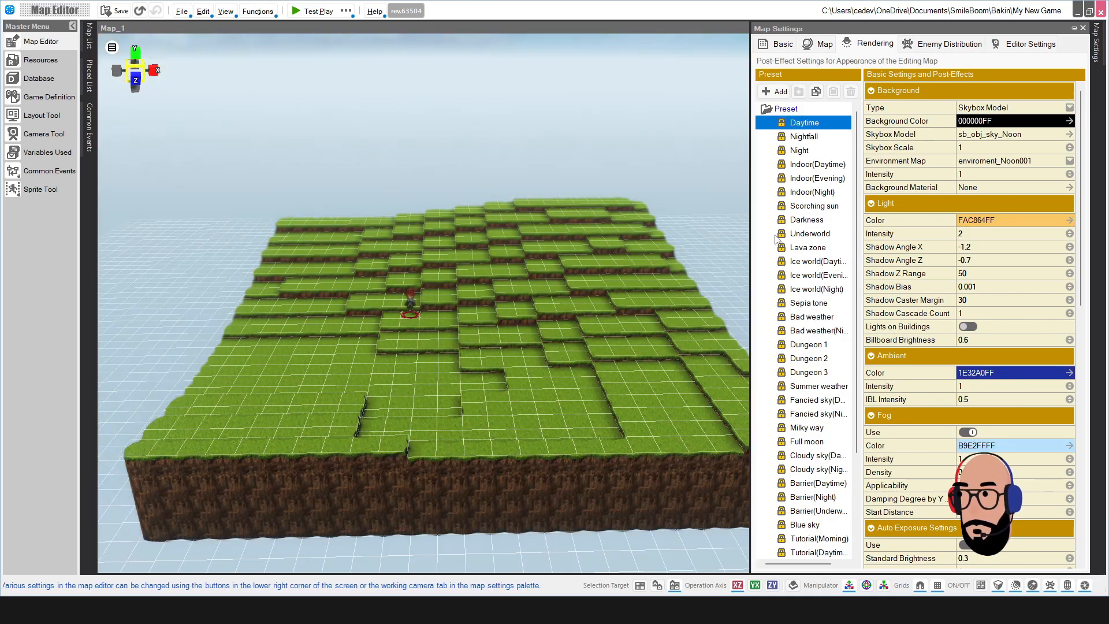
Step: View Enemy Distribution and Editor Settings, then collapse the Map Settings panel
{"action": "left_click", "coordinate": [965, 43]}
{"action": "left_click", "coordinate": [1021, 45]}
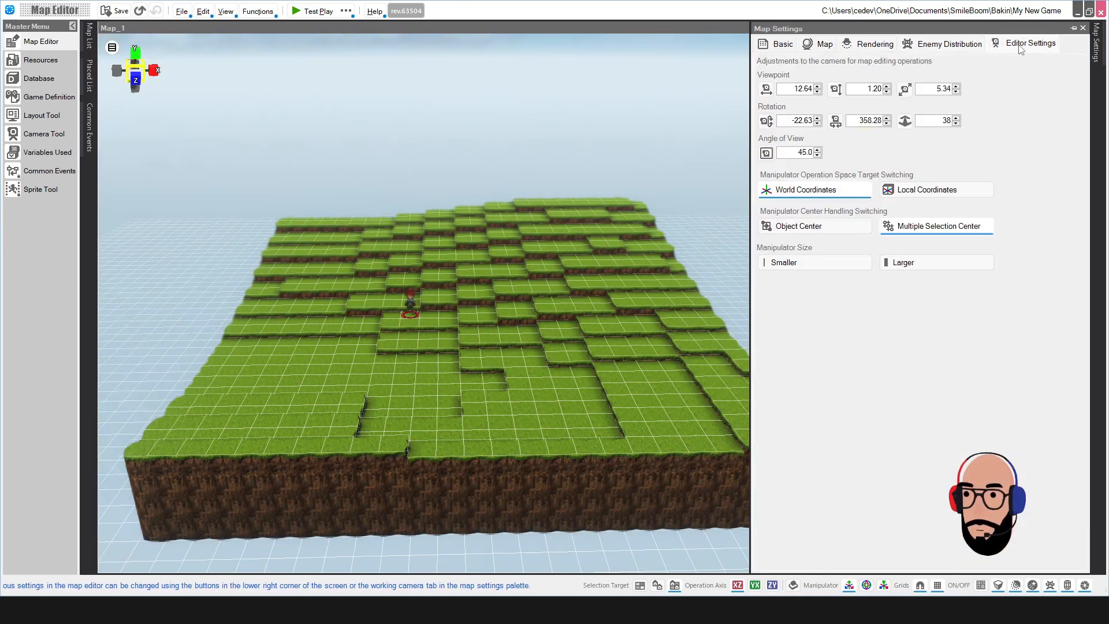
{"action": "left_click", "coordinate": [1096, 46]}
{"action": "left_click", "coordinate": [1096, 46]}
{"action": "left_click", "coordinate": [1096, 46]}
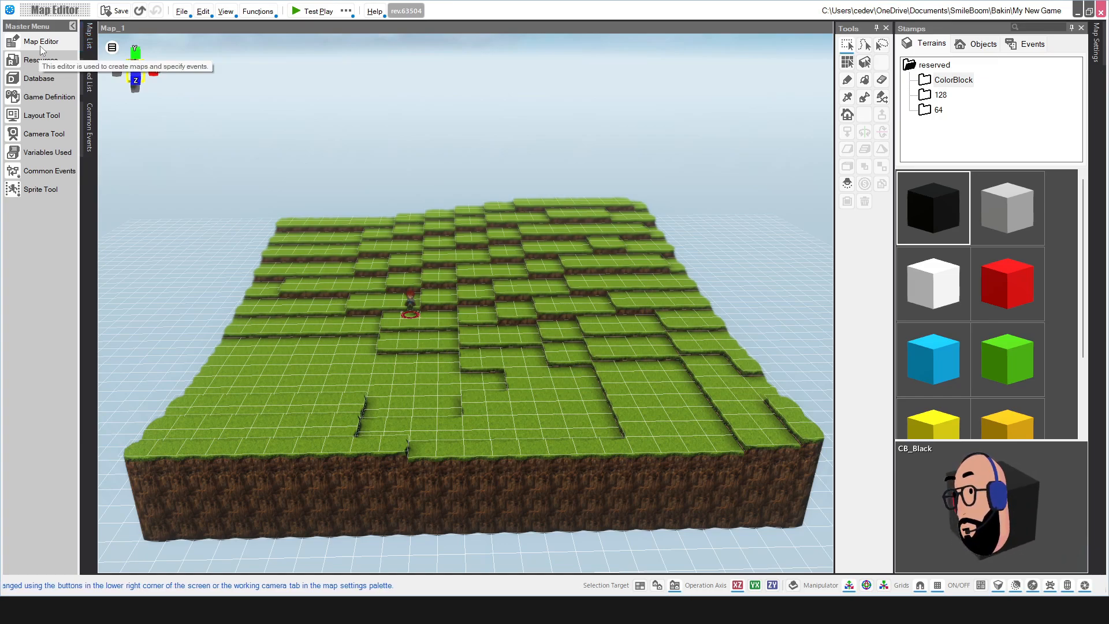
Step: Open the Resources manager, restore it from full screen, and resize and reposition its window
{"action": "left_click", "coordinate": [28, 68]}
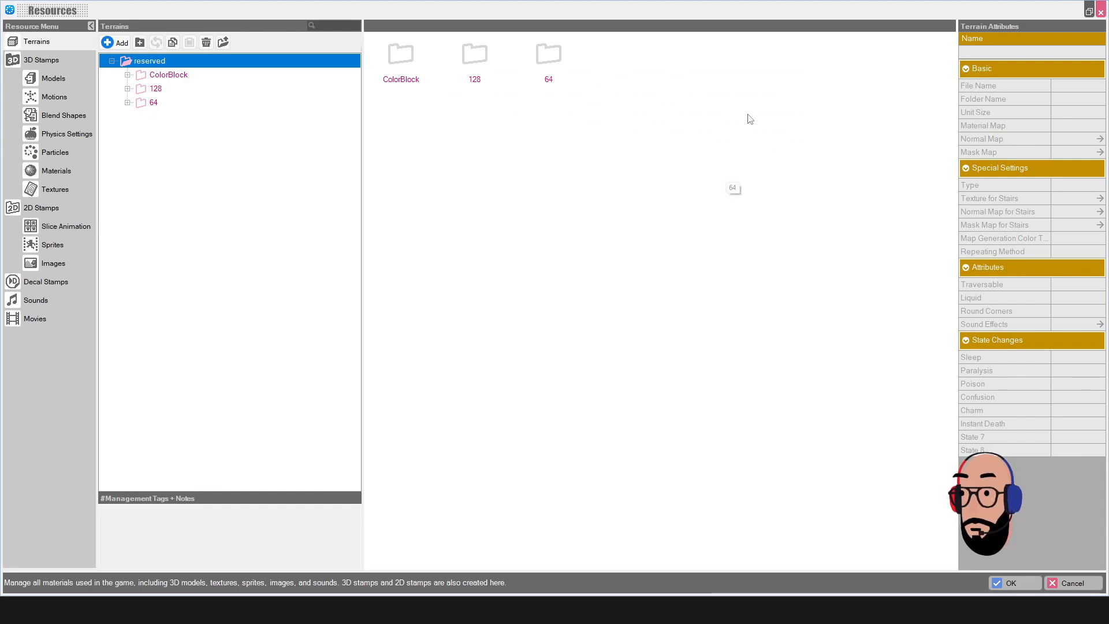
{"action": "left_click", "coordinate": [1090, 11]}
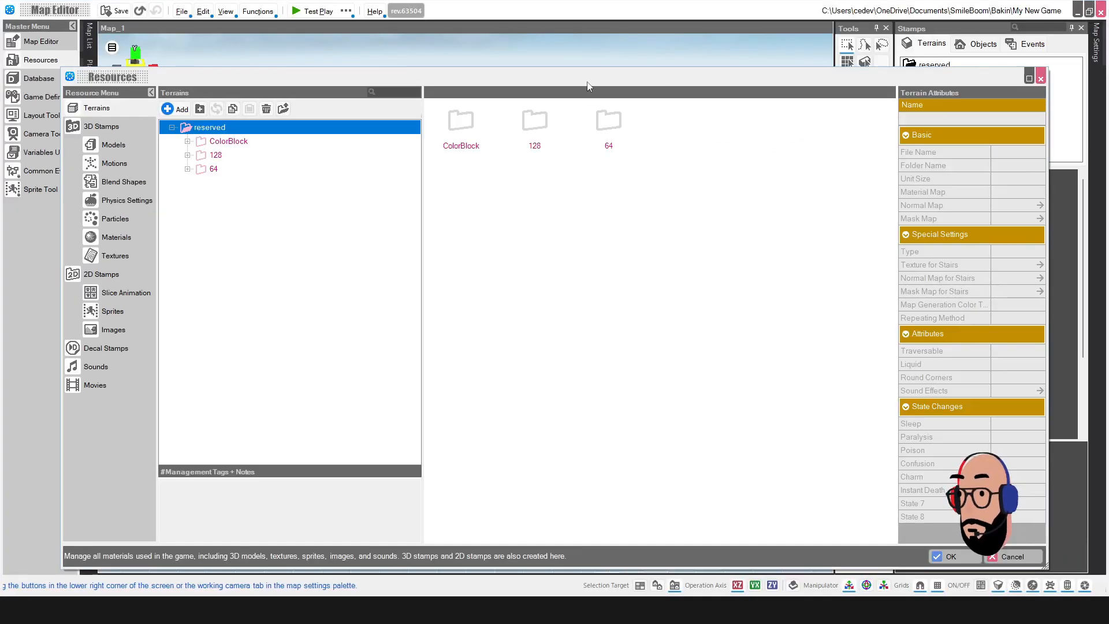
{"action": "left_click_drag", "start_coordinate": [59, 67], "coordinate": [163, 98]}
{"action": "left_click_drag", "start_coordinate": [547, 102], "coordinate": [519, 74]}
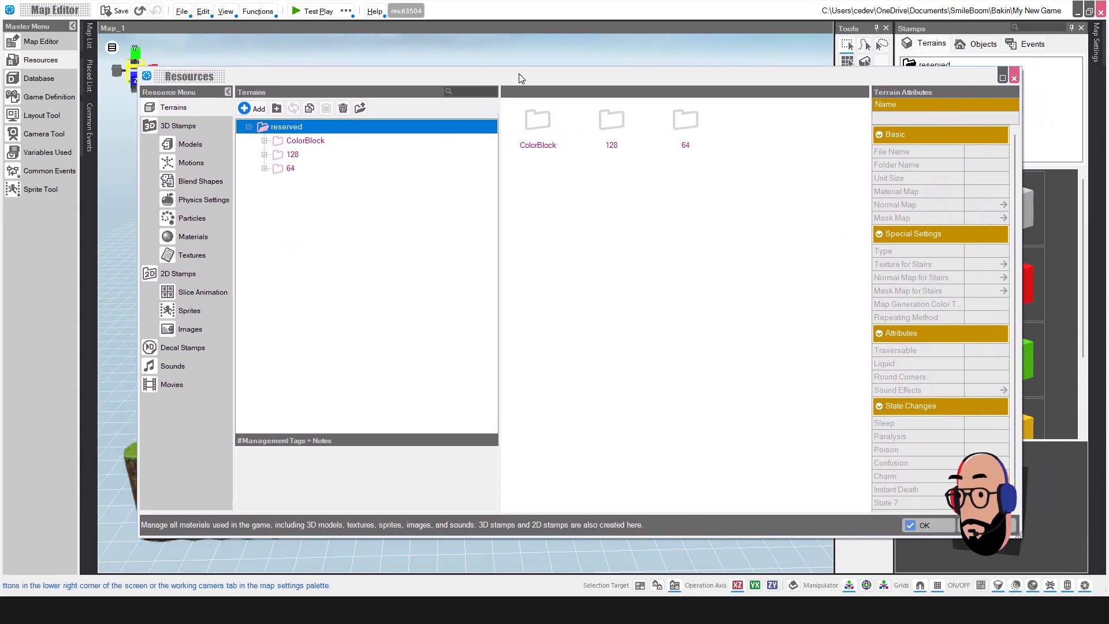
{"action": "left_click_drag", "start_coordinate": [805, 83], "coordinate": [784, 72]}
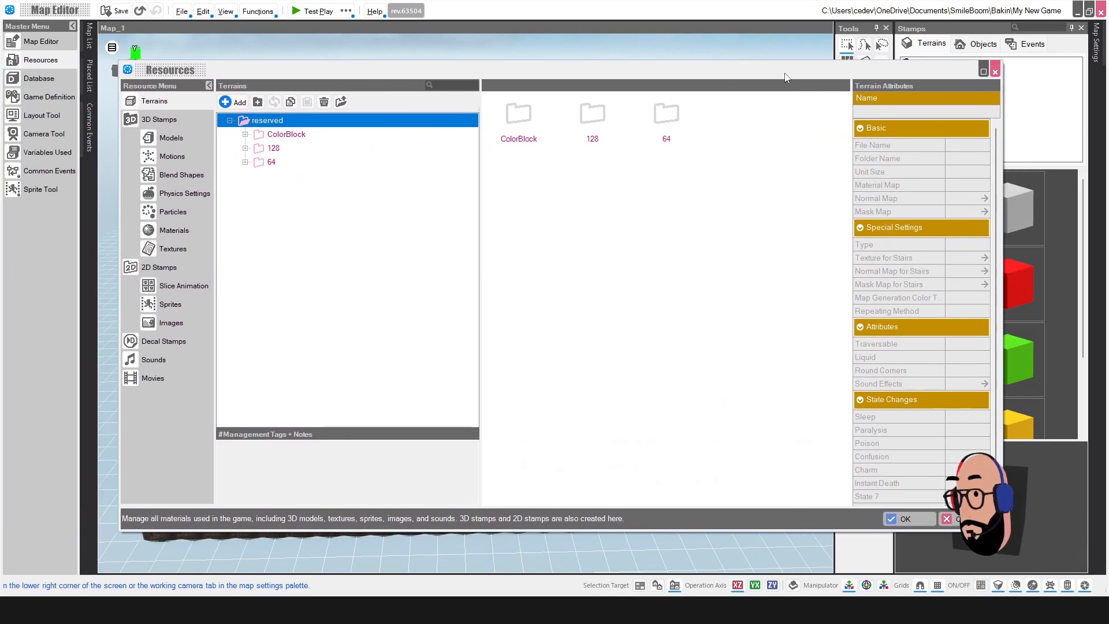
Step: Browse the 3D Stamps, 2D Stamps and Terrains resources, close the manager, and open the Database
{"action": "left_click", "coordinate": [130, 119]}
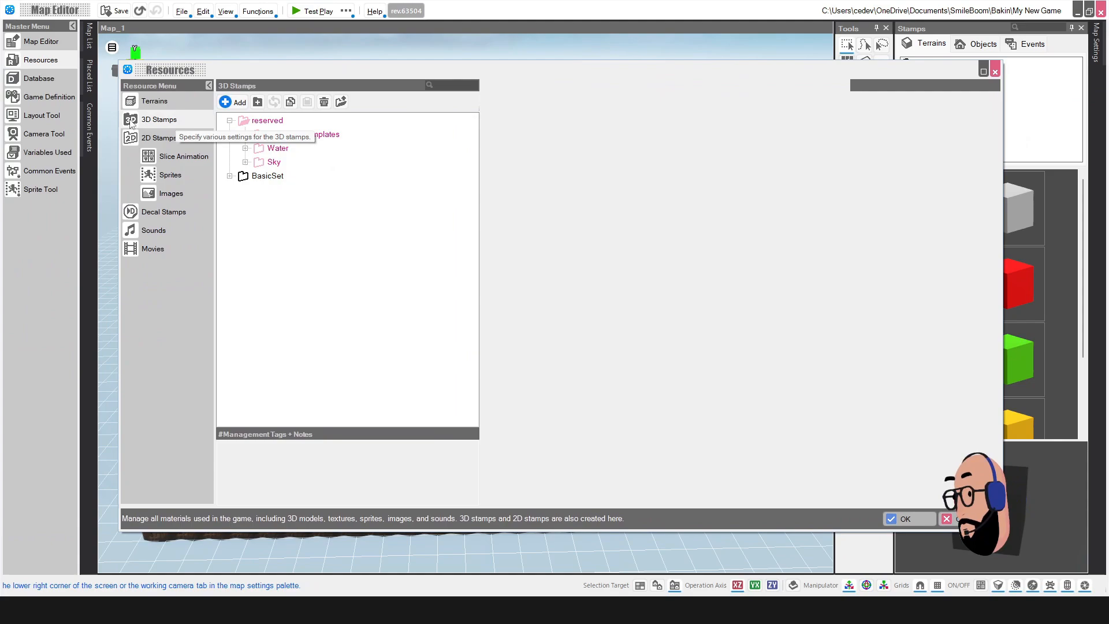
{"action": "left_click", "coordinate": [130, 138]}
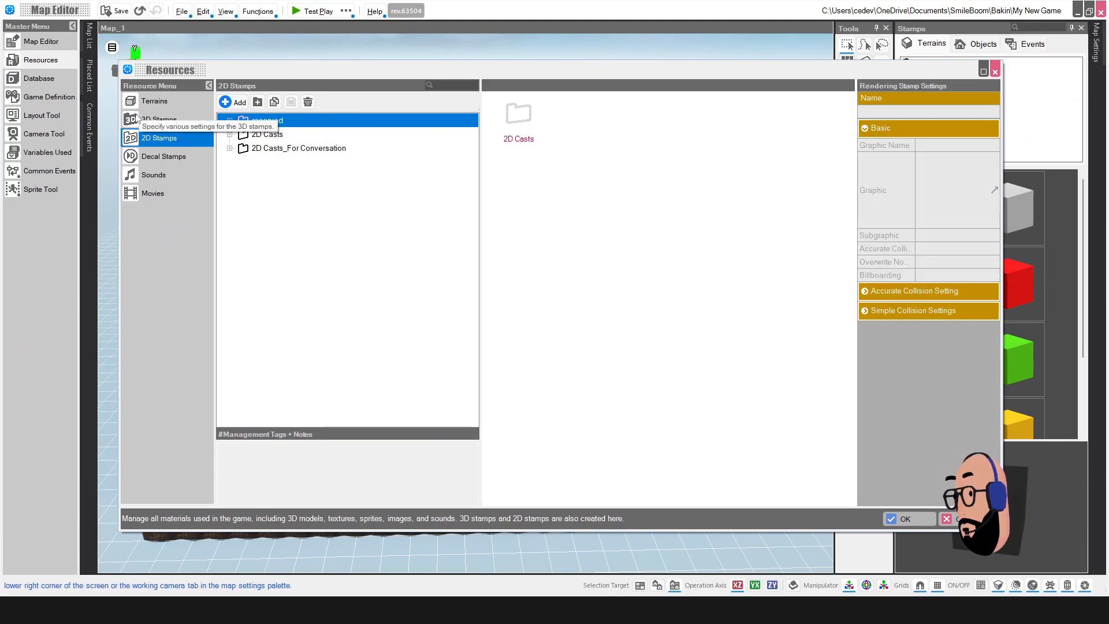
{"action": "left_click", "coordinate": [159, 119]}
{"action": "left_click", "coordinate": [154, 100]}
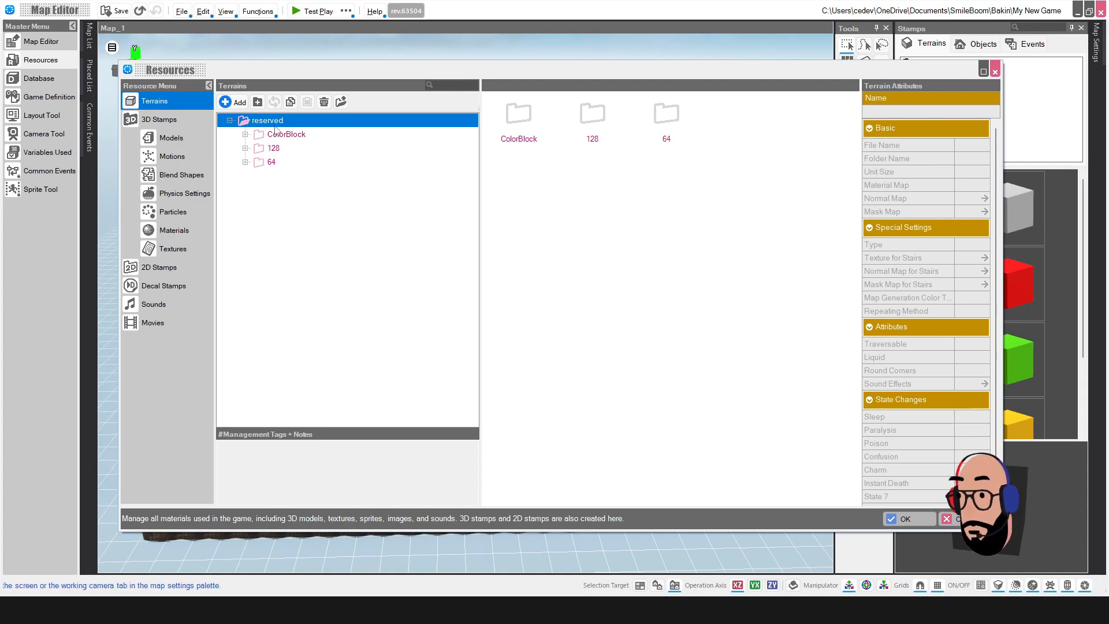
{"action": "left_click", "coordinate": [995, 74]}
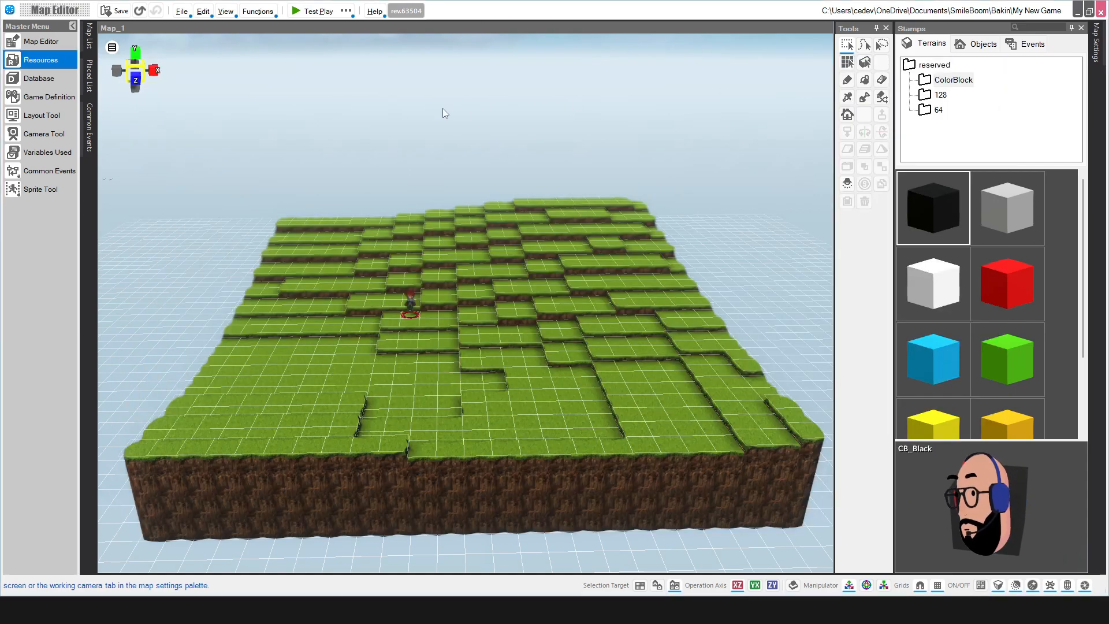
{"action": "left_click", "coordinate": [30, 81]}
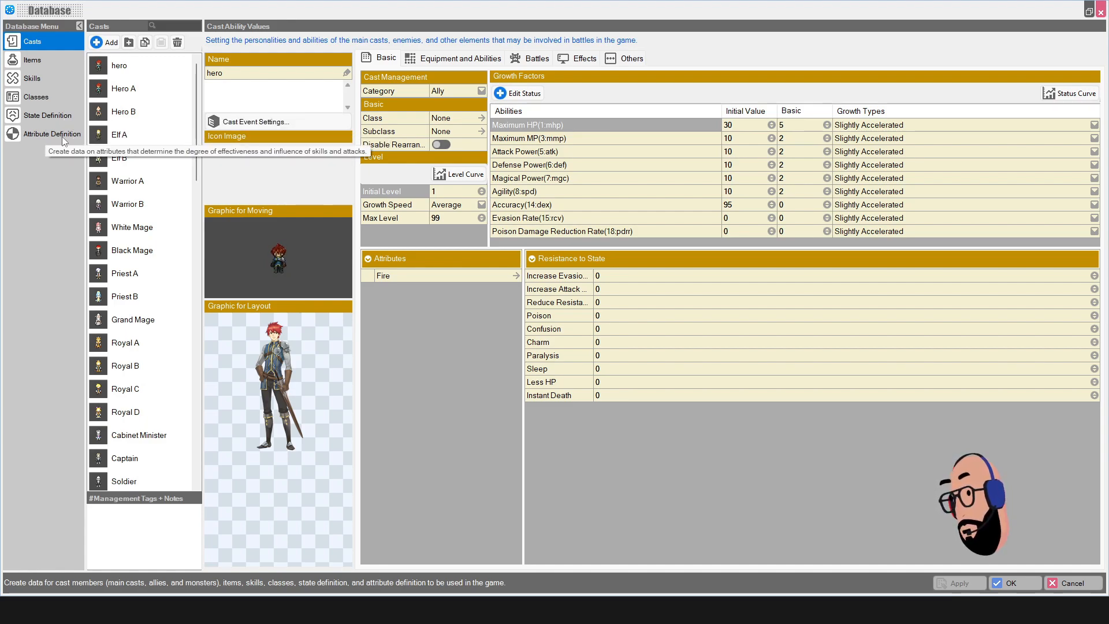
{"action": "scroll", "coordinate": [146, 163], "scroll_direction": "down", "scroll_amount": 15}
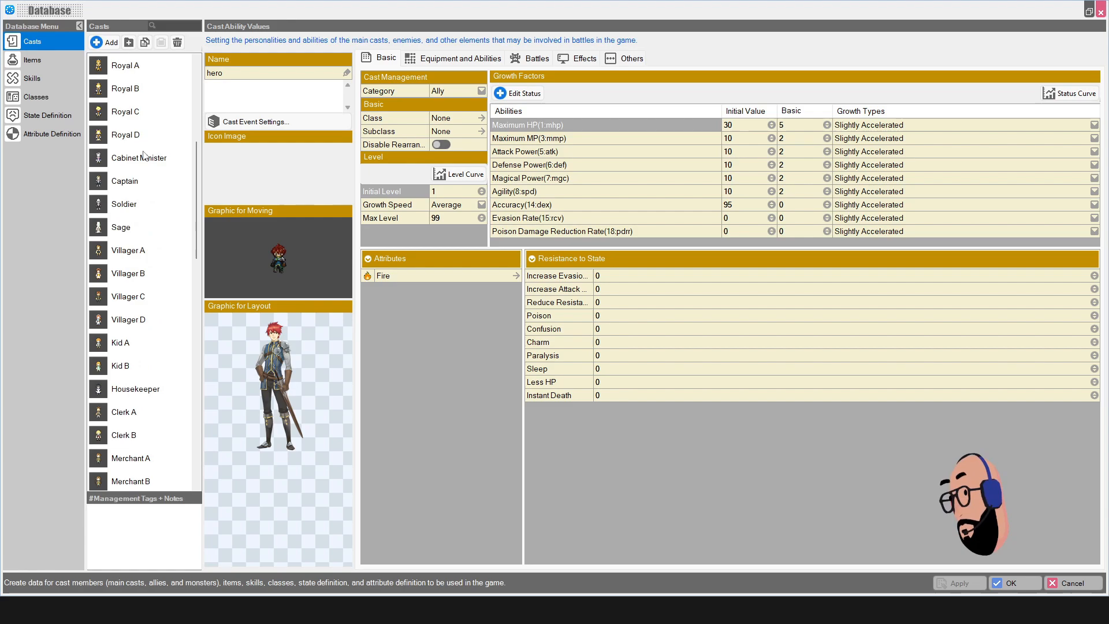
{"action": "scroll", "coordinate": [146, 163], "scroll_direction": "up", "scroll_amount": 15}
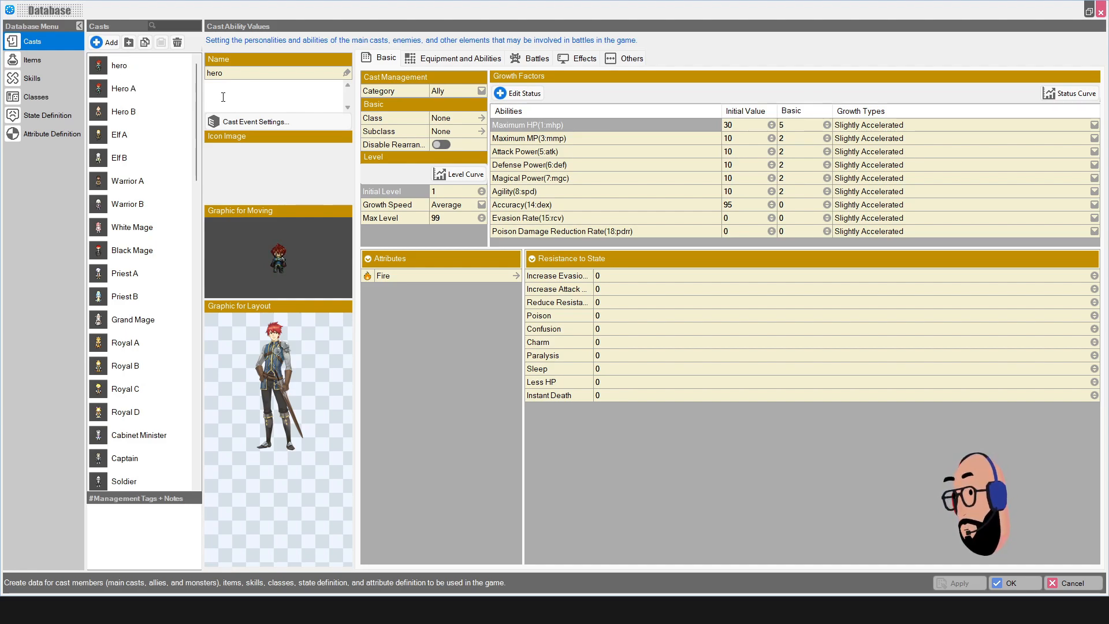
{"action": "left_click", "coordinate": [152, 77]}
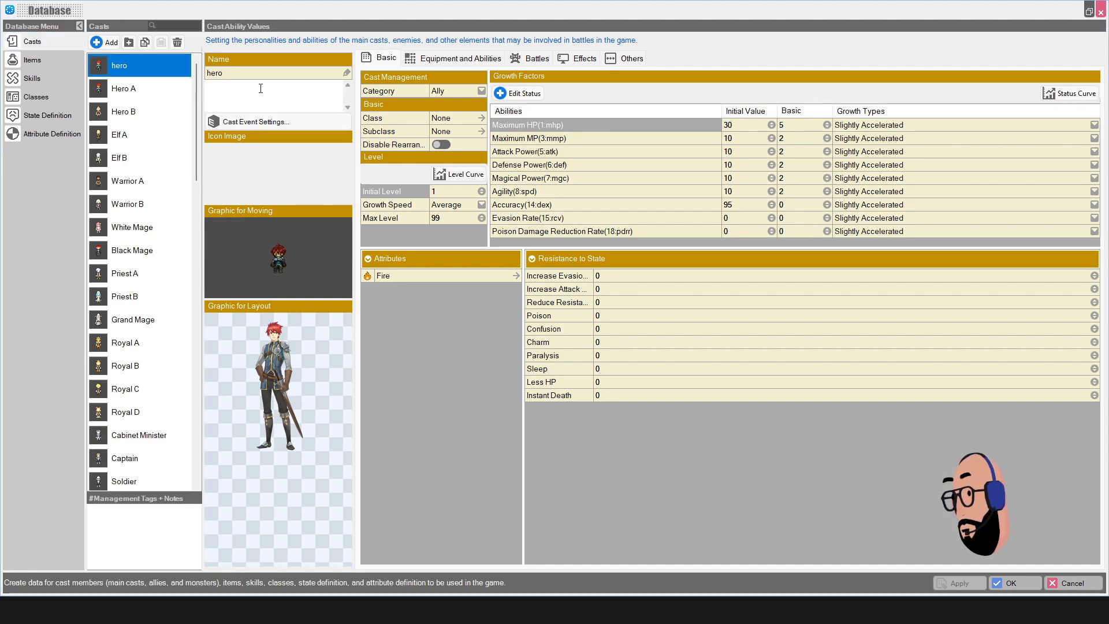
Step: Set the hero's Graphic for Moving to the Hero B sprite
{"action": "left_click", "coordinate": [289, 258]}
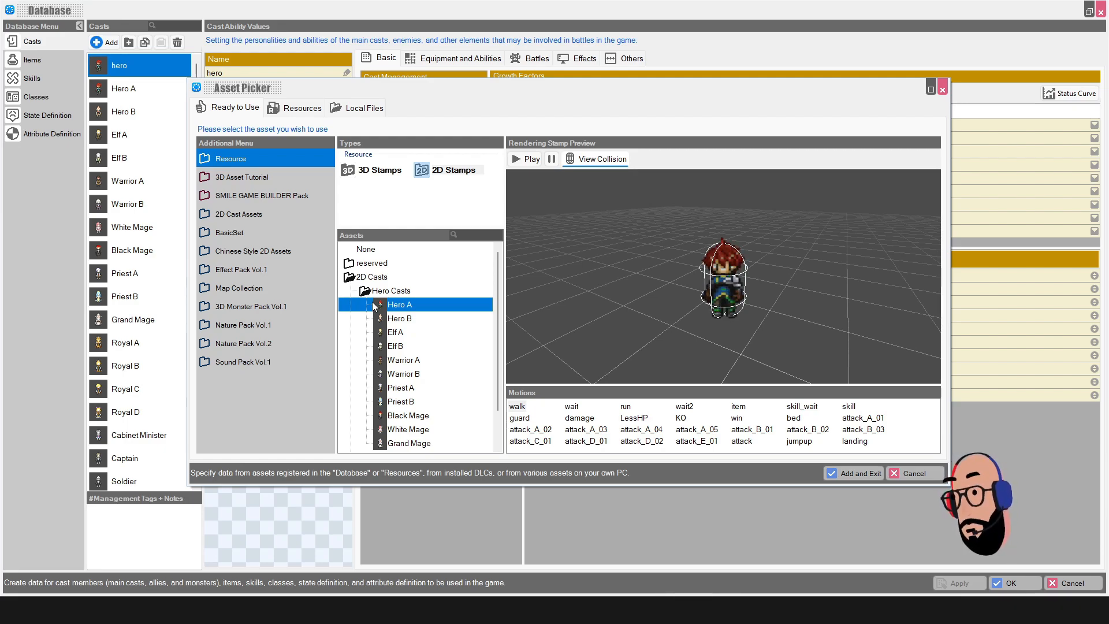
{"action": "left_click", "coordinate": [396, 320]}
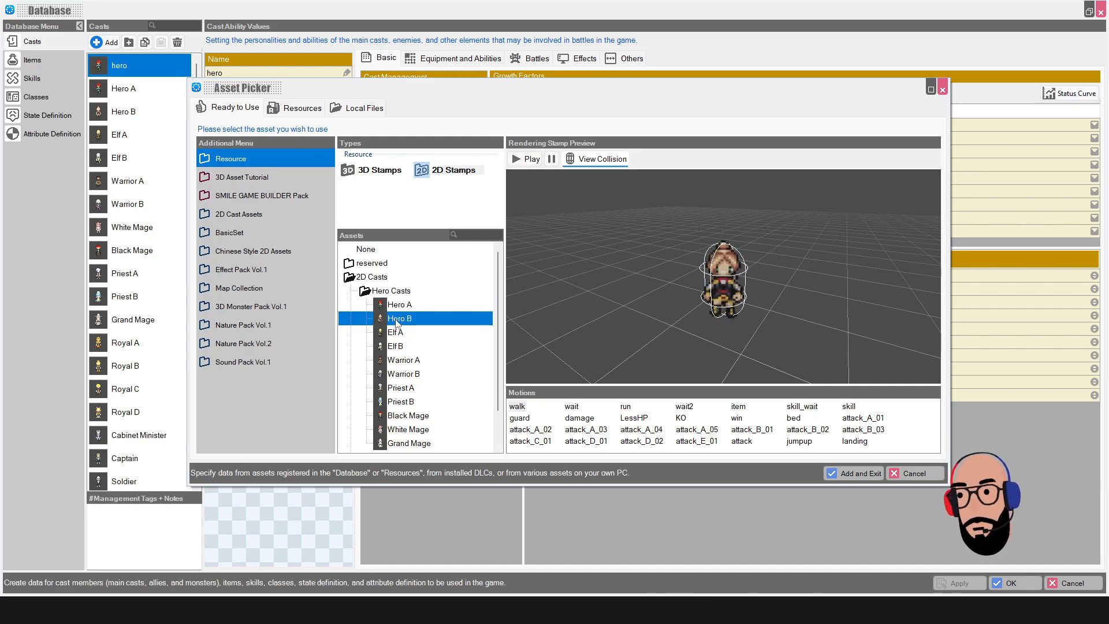
{"action": "left_click", "coordinate": [841, 476]}
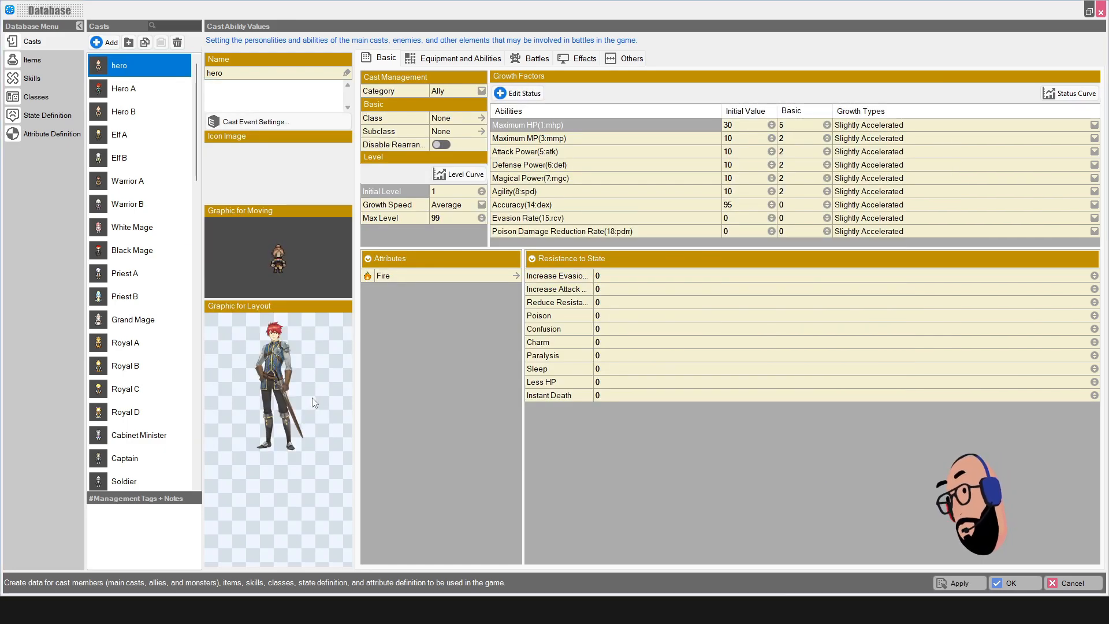
Step: For the layout graphic, select Hero B > For Layouts > chr002_status_image in the Asset Picker
{"action": "left_click", "coordinate": [298, 390]}
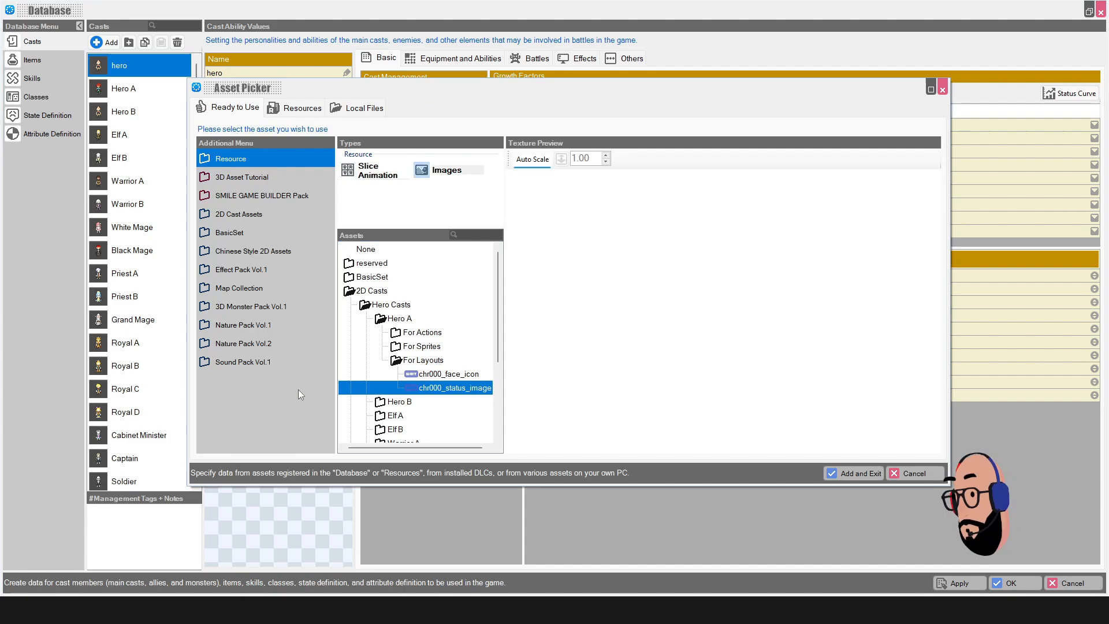
{"action": "scroll", "coordinate": [386, 322], "scroll_direction": "down", "scroll_amount": 2}
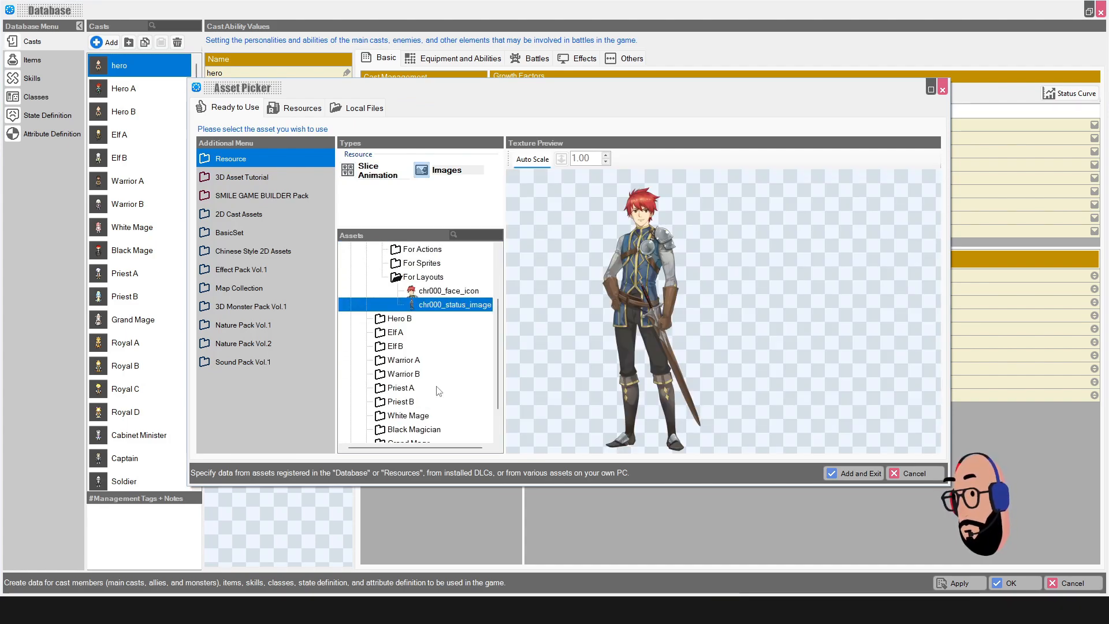
{"action": "left_click", "coordinate": [387, 319]}
{"action": "left_click", "coordinate": [398, 347]}
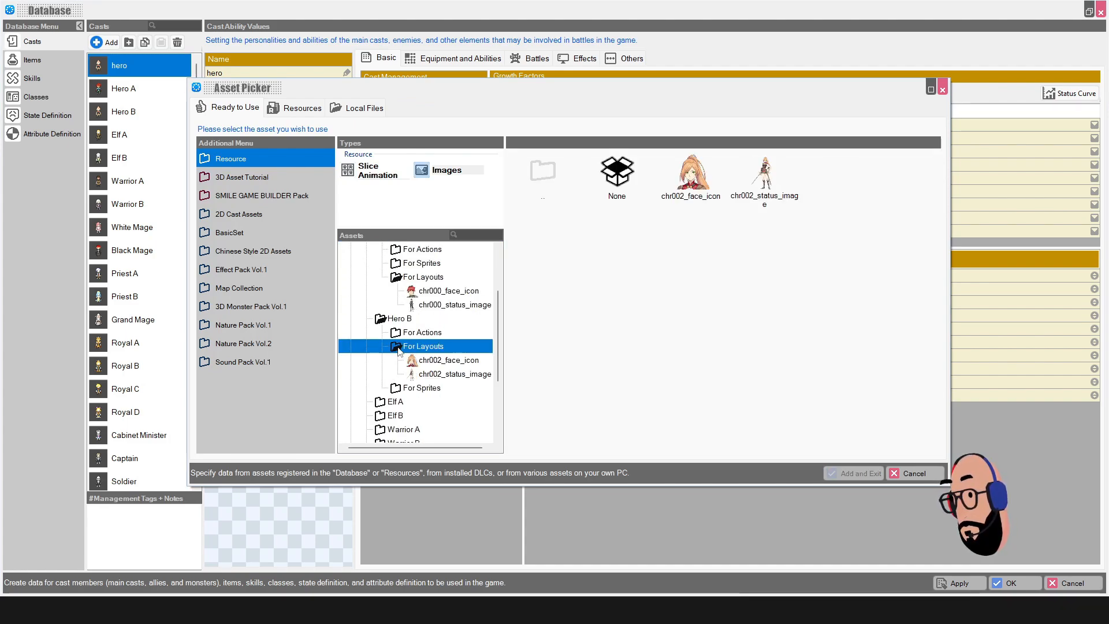
{"action": "left_click", "coordinate": [422, 375]}
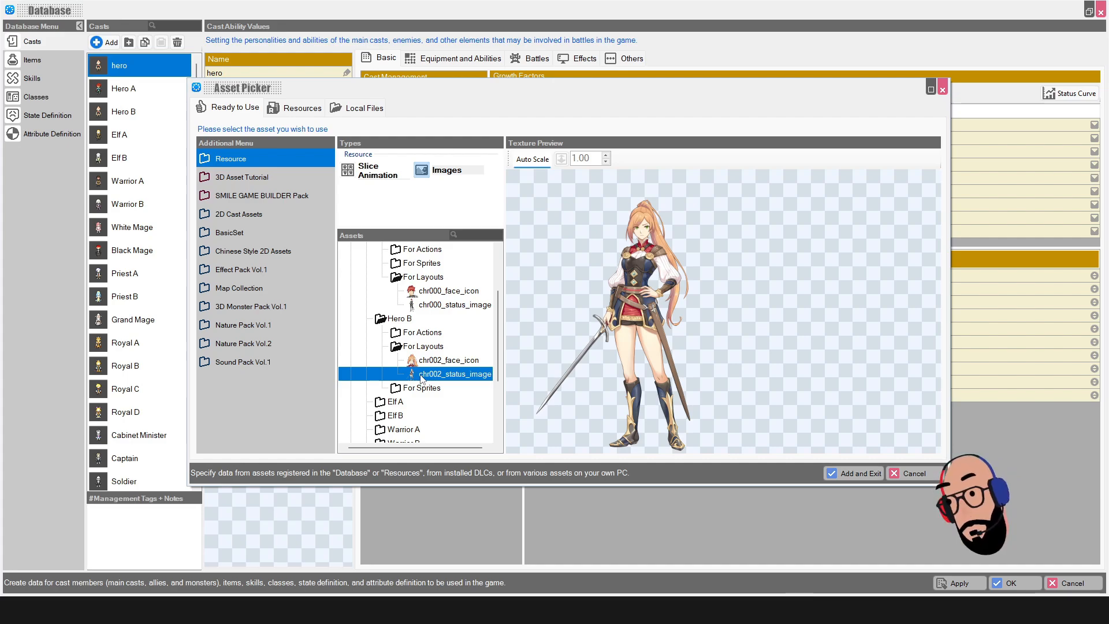
Step: Use chr002_status_image as the hero's layout graphic and view the Equipment, Battles and Others tabs
{"action": "left_click", "coordinate": [860, 474]}
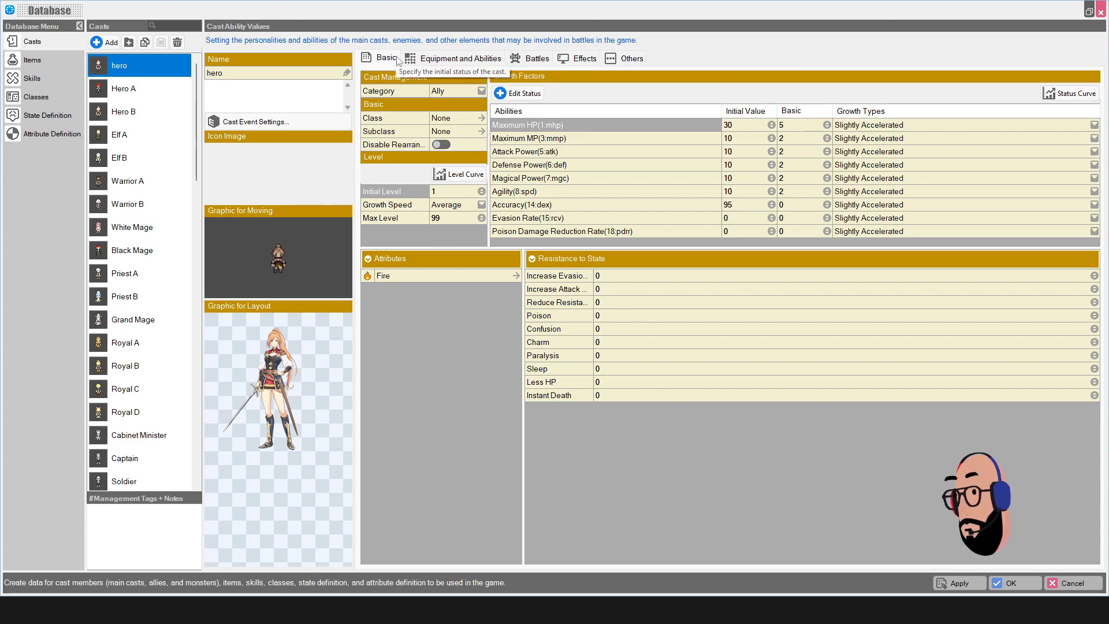
{"action": "left_click", "coordinate": [460, 63]}
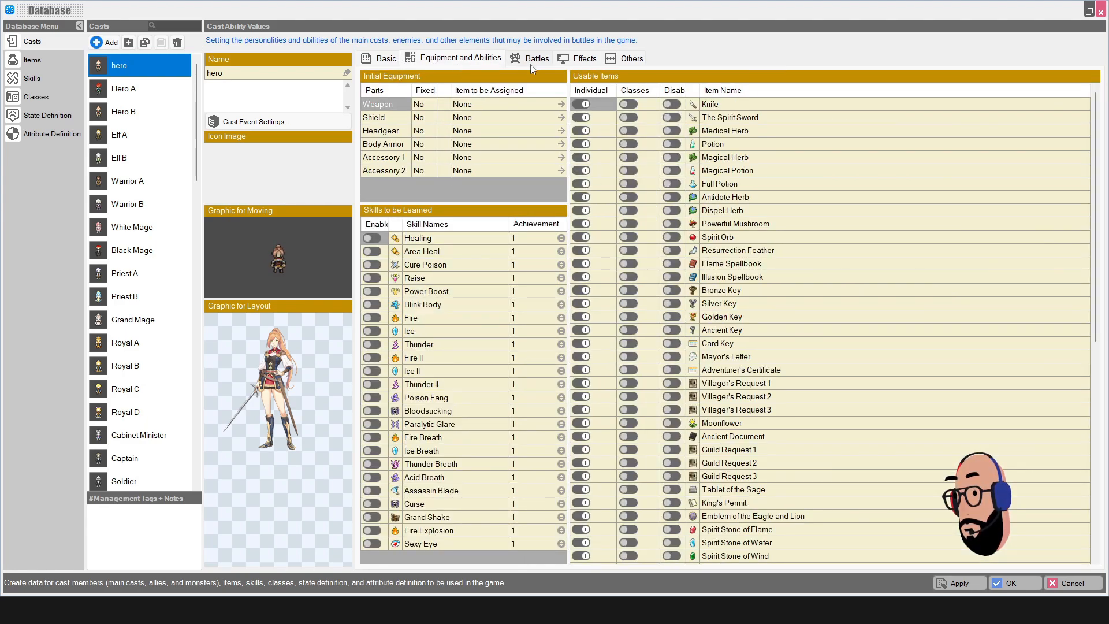
{"action": "left_click", "coordinate": [537, 60]}
{"action": "left_click", "coordinate": [618, 60]}
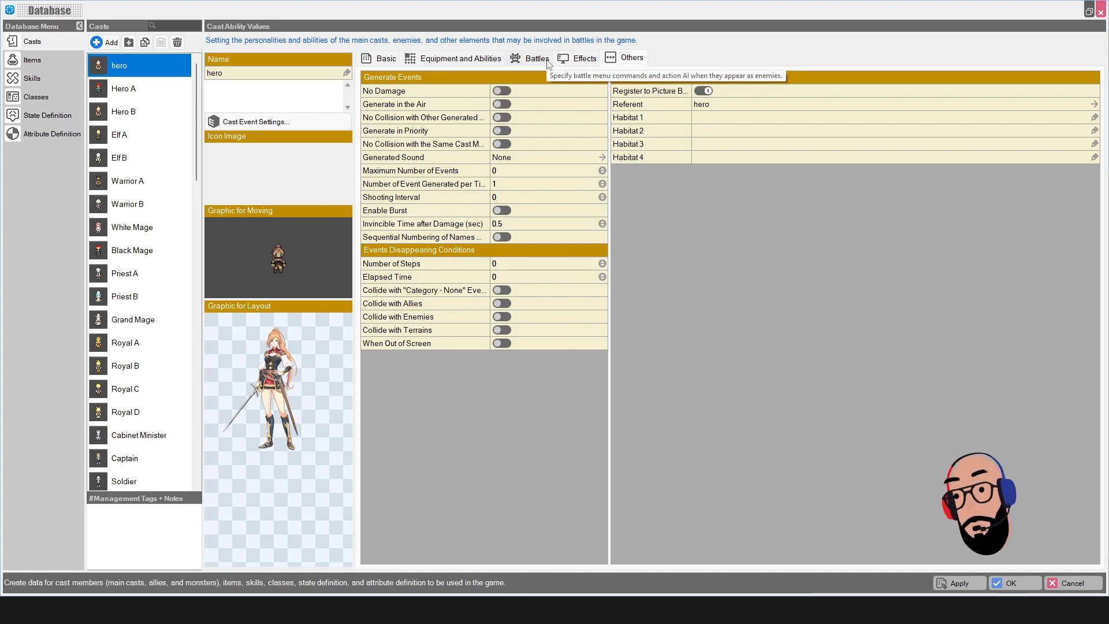
Step: Return to the Basic tab, apply the cast changes and close the Database with OK
{"action": "left_click", "coordinate": [479, 60]}
{"action": "left_click", "coordinate": [380, 59]}
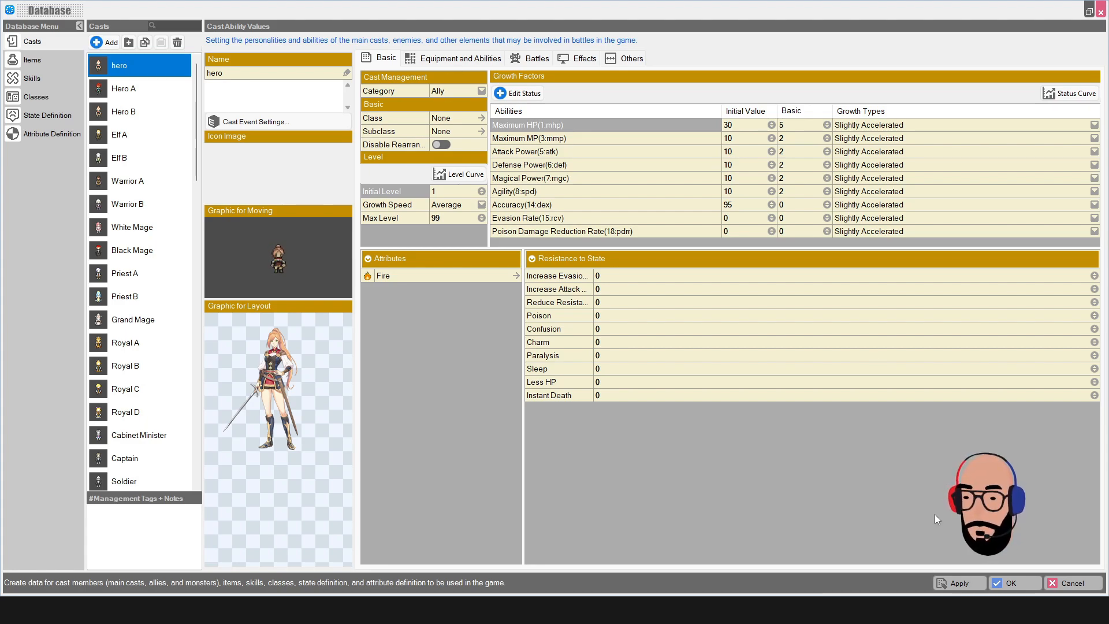
{"action": "left_click", "coordinate": [971, 584]}
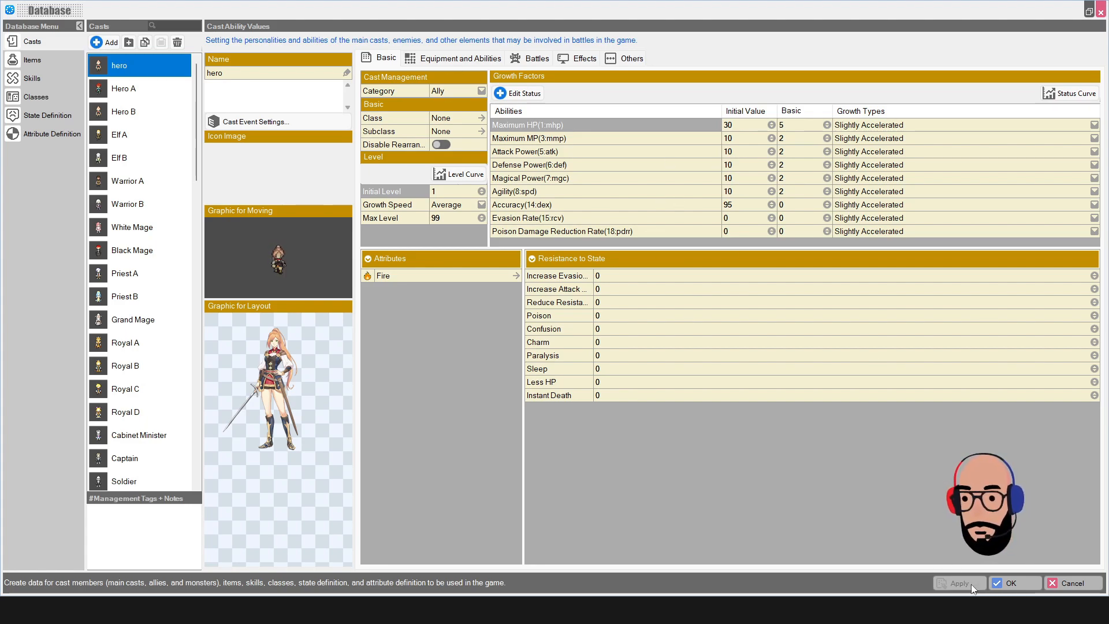
{"action": "left_click", "coordinate": [1012, 583]}
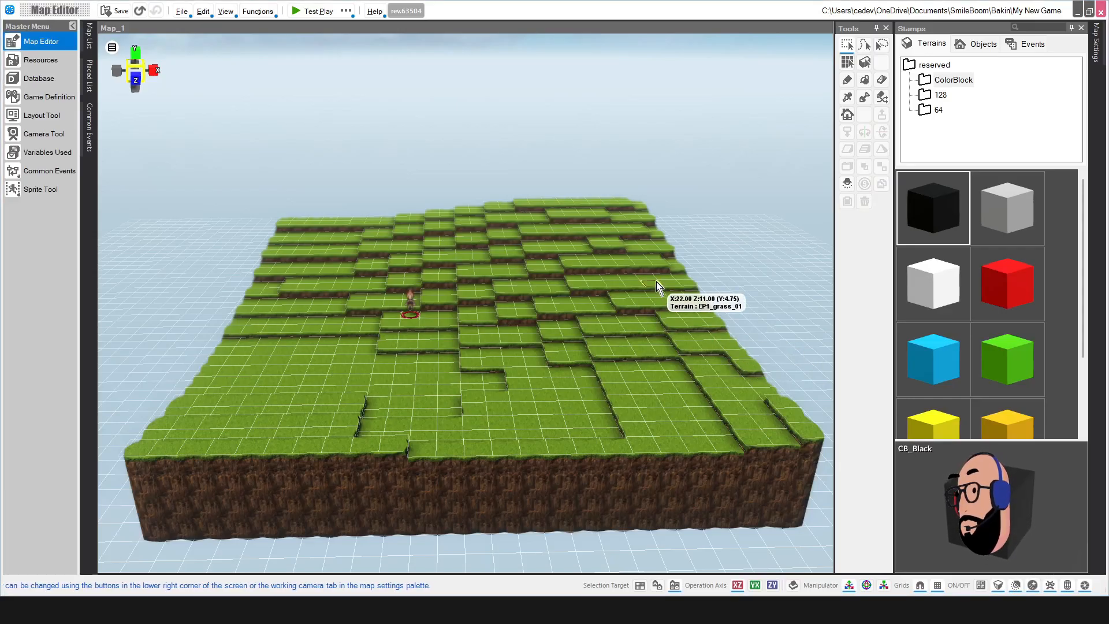
Step: Glance at 3D Stamps in Resources, close it, and reopen the Database on Casts
{"action": "left_click", "coordinate": [40, 60]}
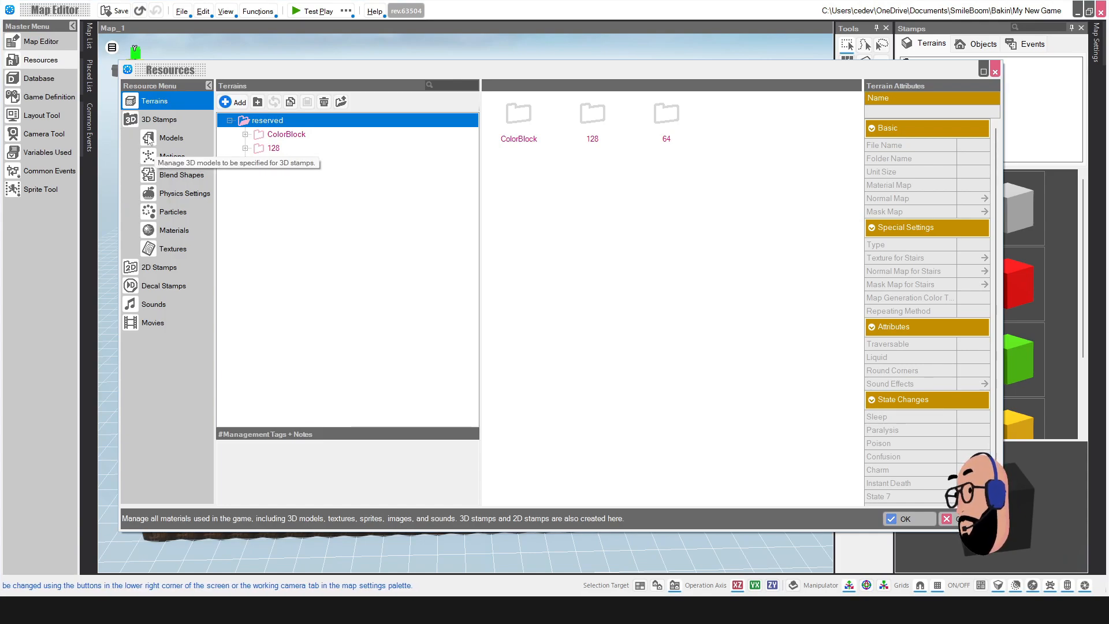
{"action": "left_click", "coordinate": [137, 122]}
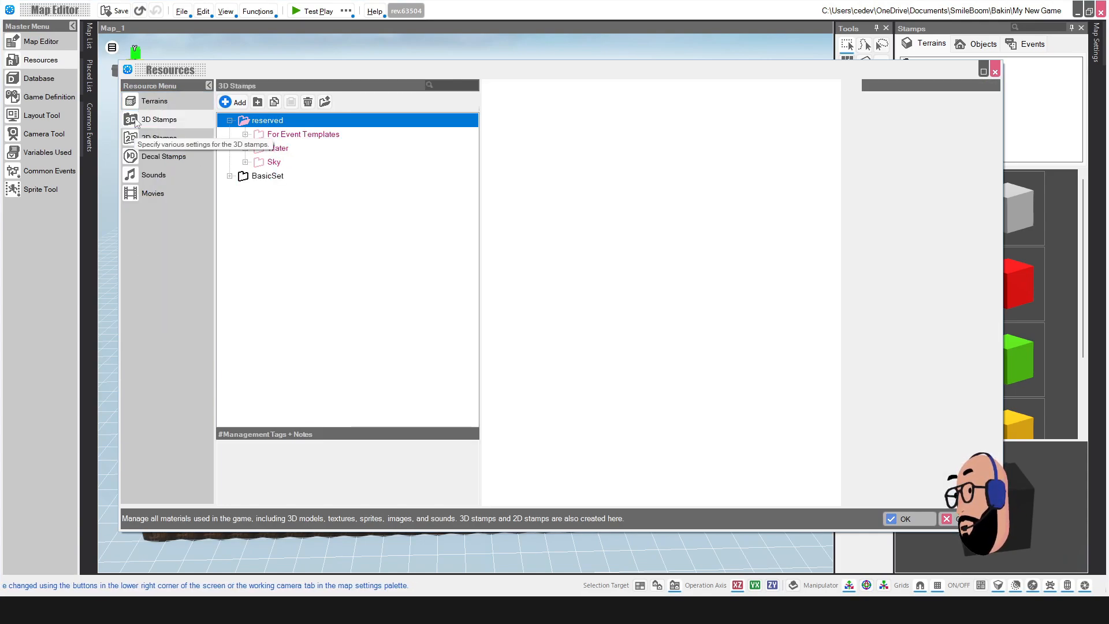
{"action": "left_click", "coordinate": [995, 72]}
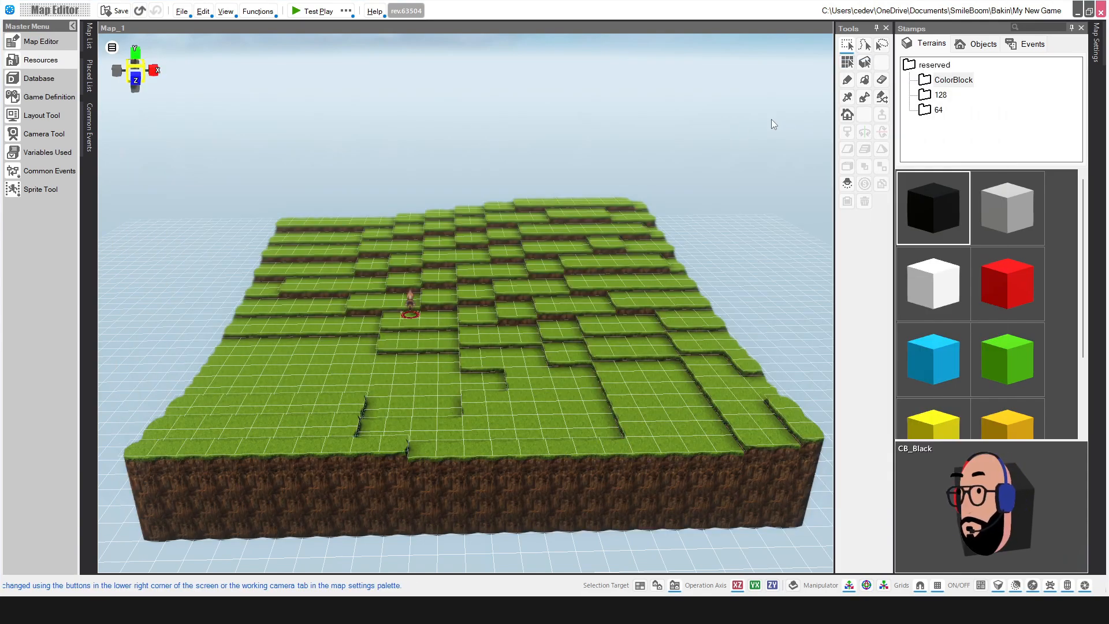
{"action": "left_click", "coordinate": [43, 79]}
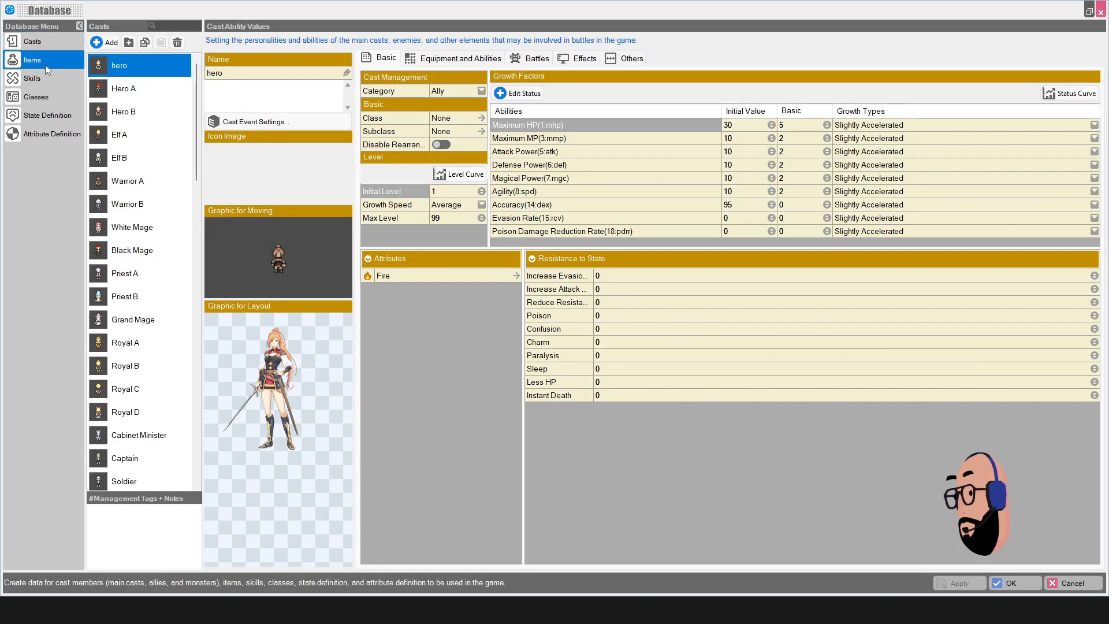
Step: Browse Items, Skills, Classes, State and Attribute Definitions, back to Casts, then close the Database
{"action": "left_click", "coordinate": [45, 65]}
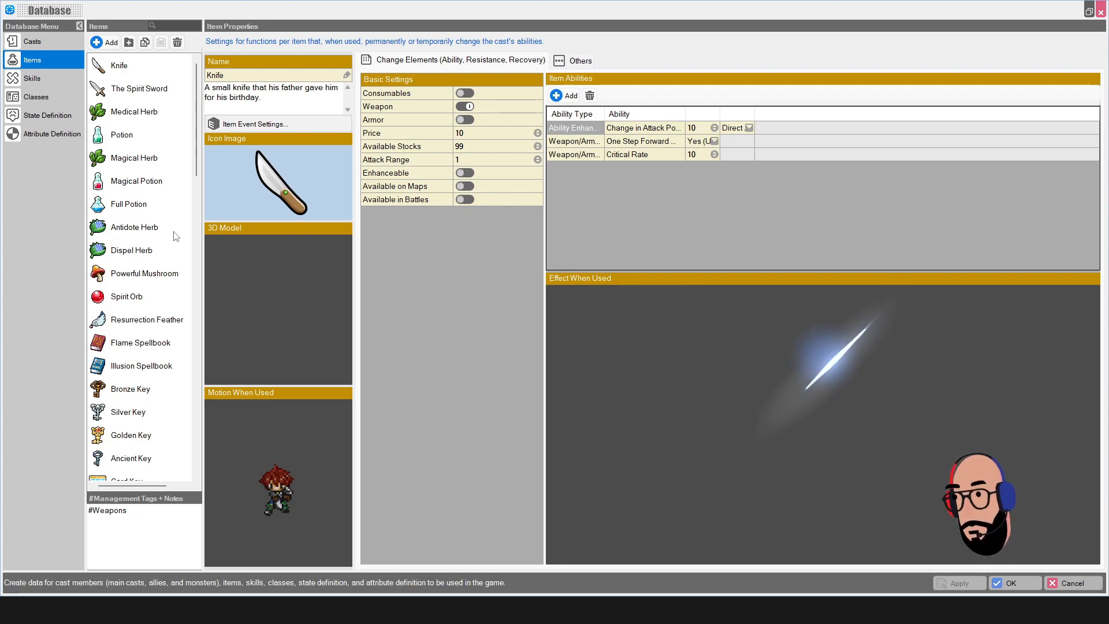
{"action": "left_click", "coordinate": [36, 78]}
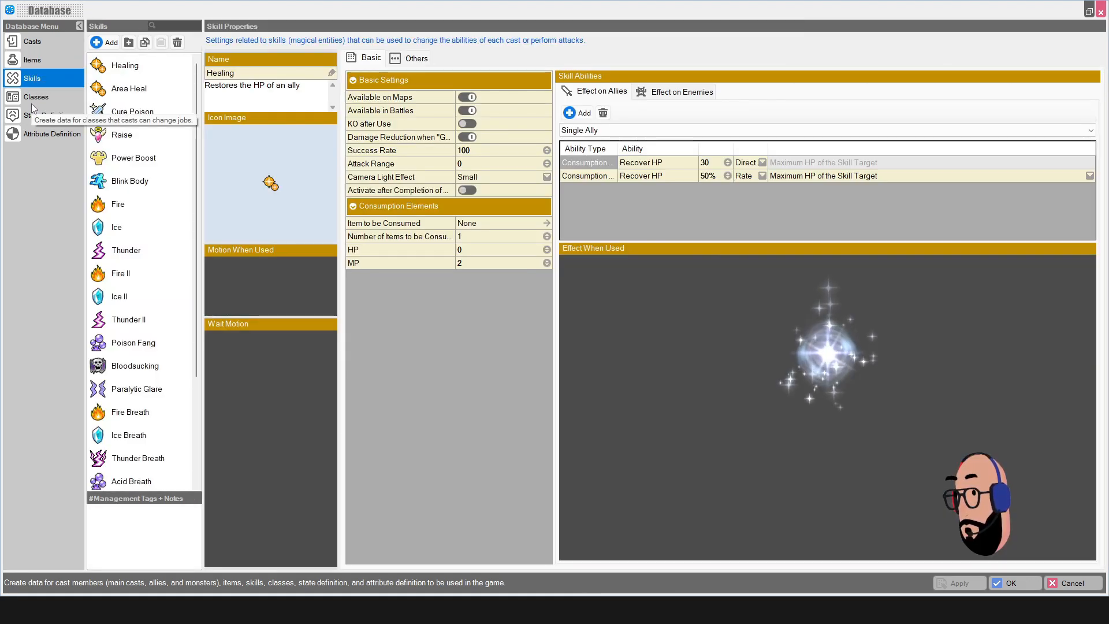
{"action": "left_click", "coordinate": [37, 102]}
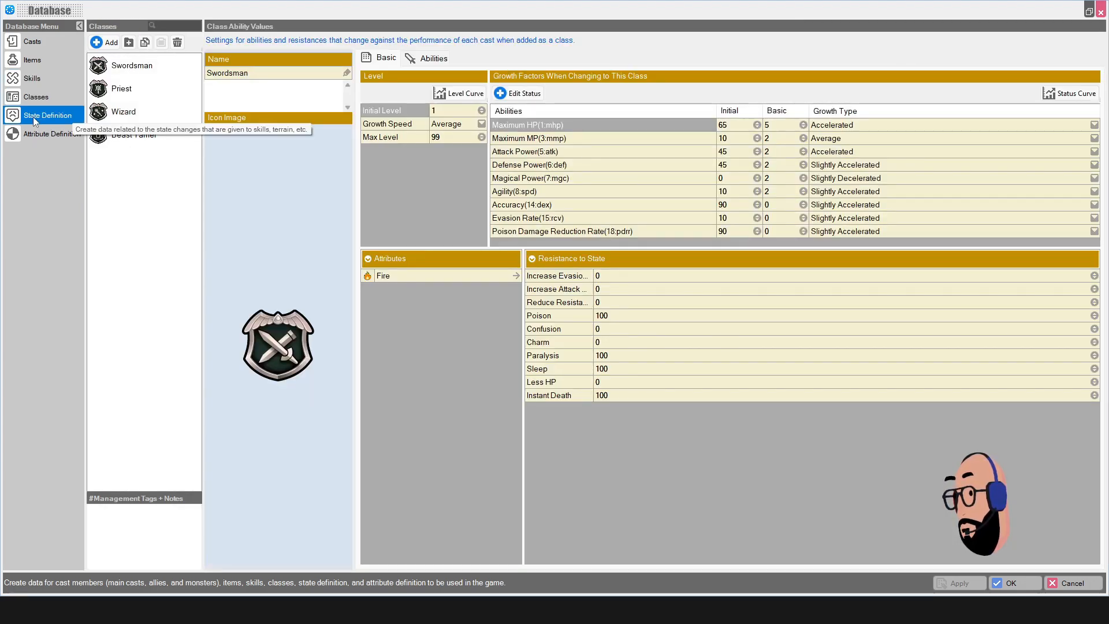
{"action": "left_click", "coordinate": [36, 116]}
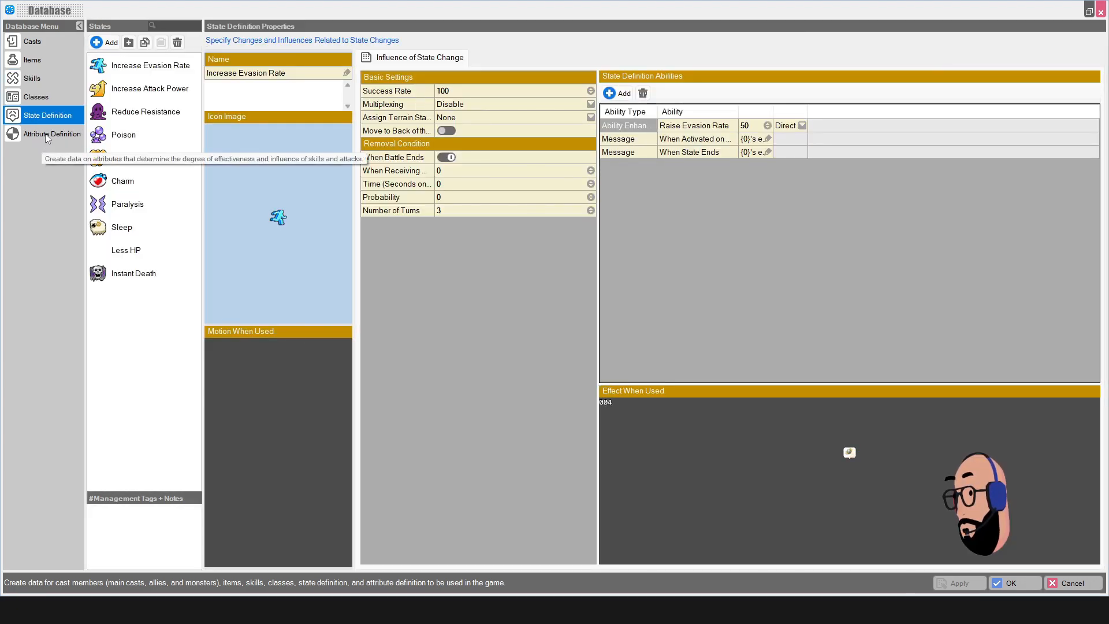
{"action": "left_click", "coordinate": [46, 133]}
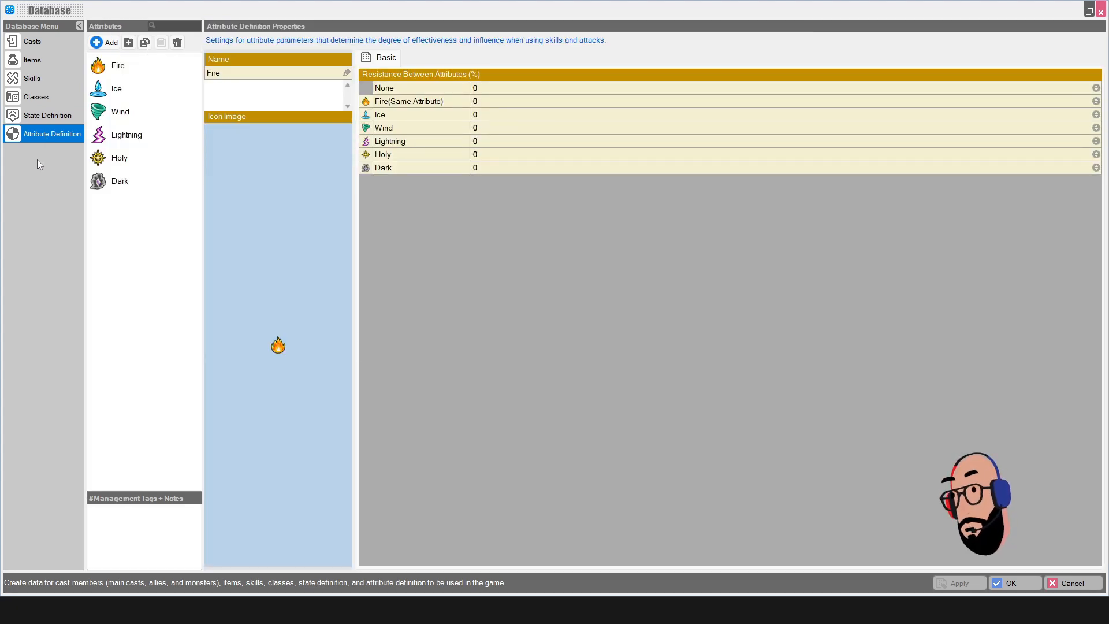
{"action": "left_click", "coordinate": [44, 44]}
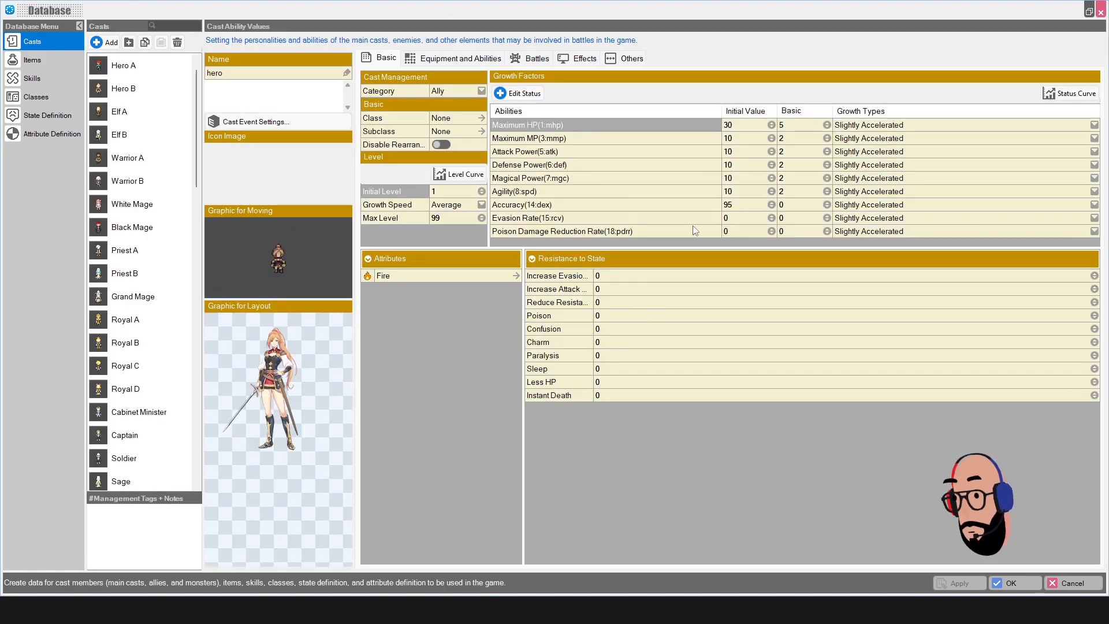
{"action": "left_click", "coordinate": [1101, 13]}
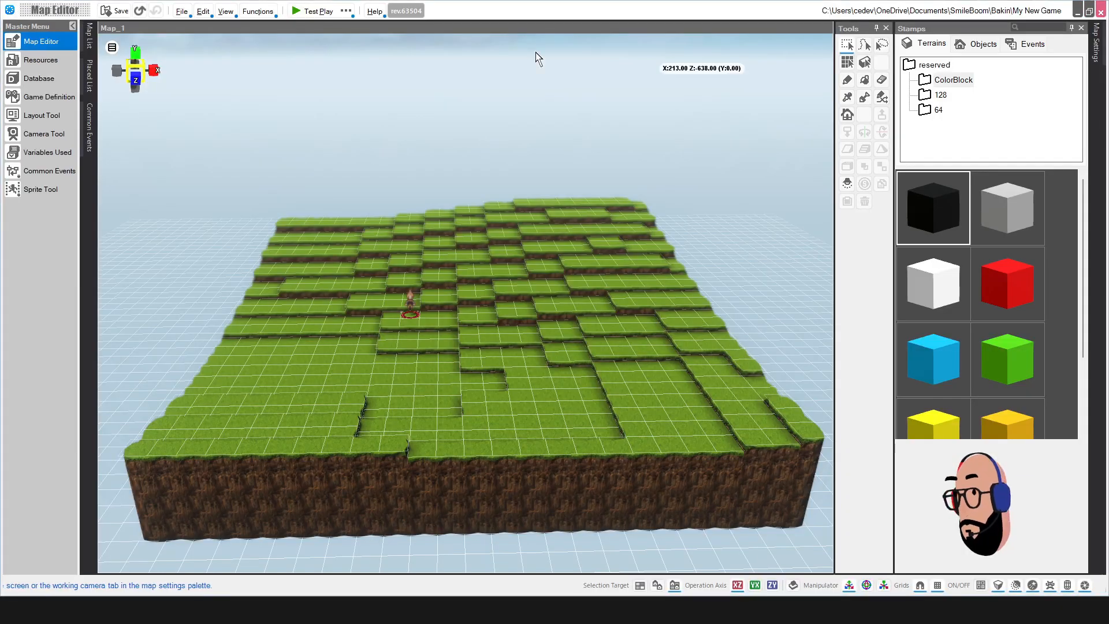
Step: In Game Definition, keep hero as main cast, raise start X to 10.5, and view Rules and Operations
{"action": "left_click", "coordinate": [36, 102]}
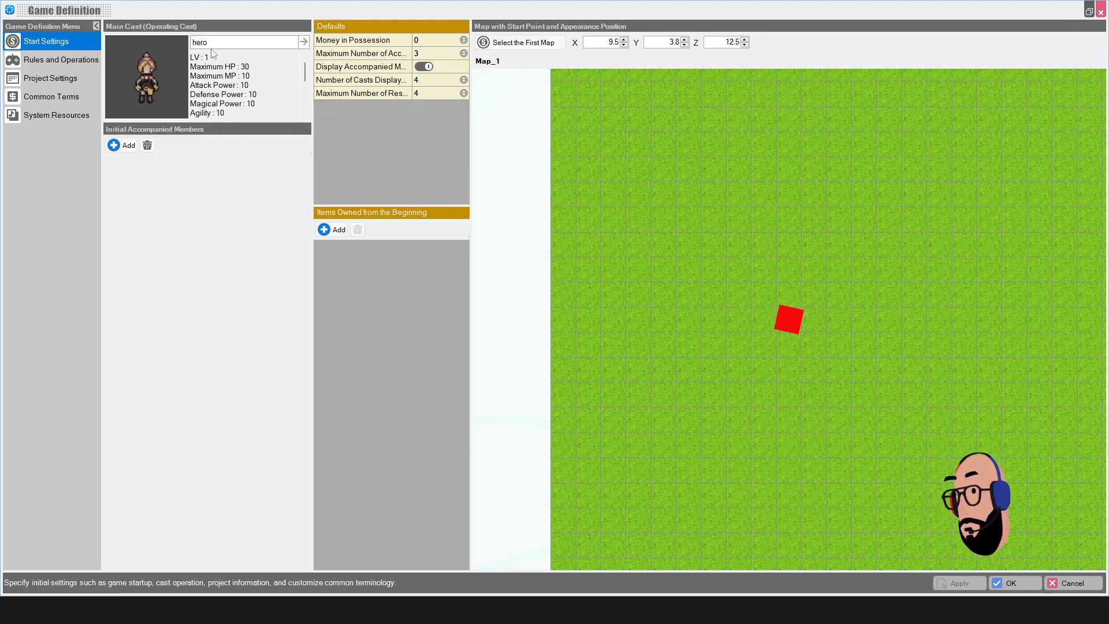
{"action": "left_click", "coordinate": [147, 85]}
{"action": "left_click", "coordinate": [304, 42]}
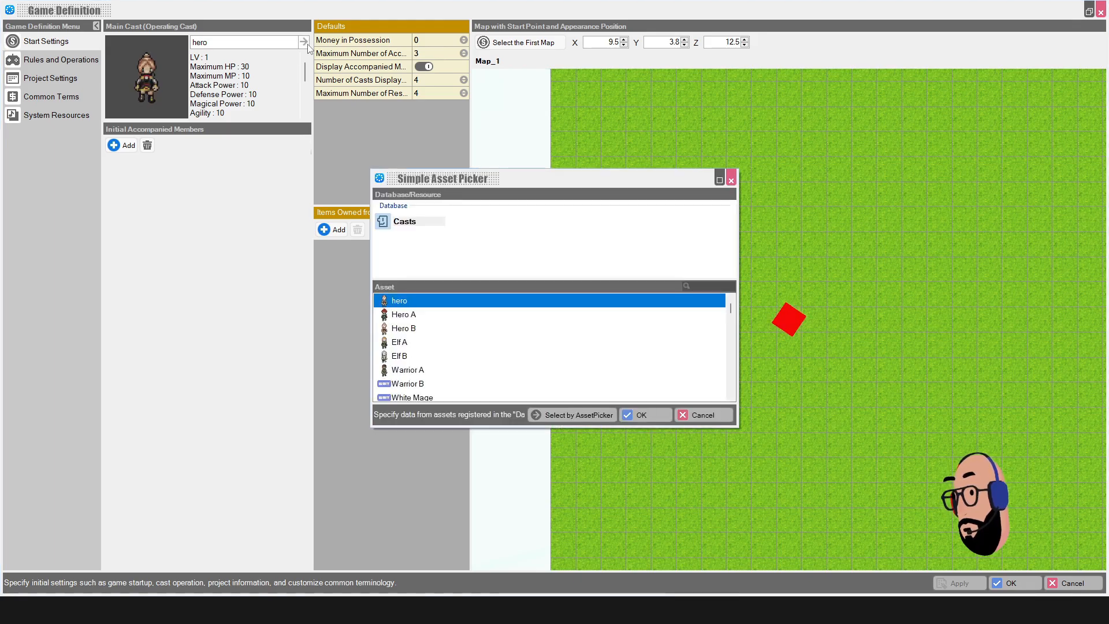
{"action": "left_click", "coordinate": [709, 414]}
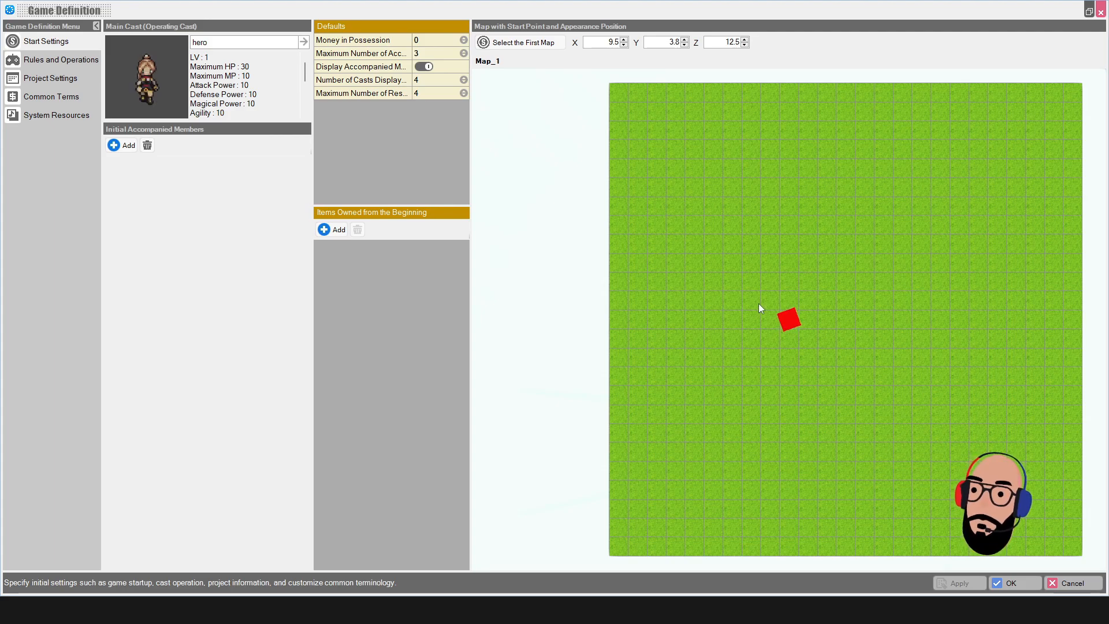
{"action": "left_click", "coordinate": [815, 326]}
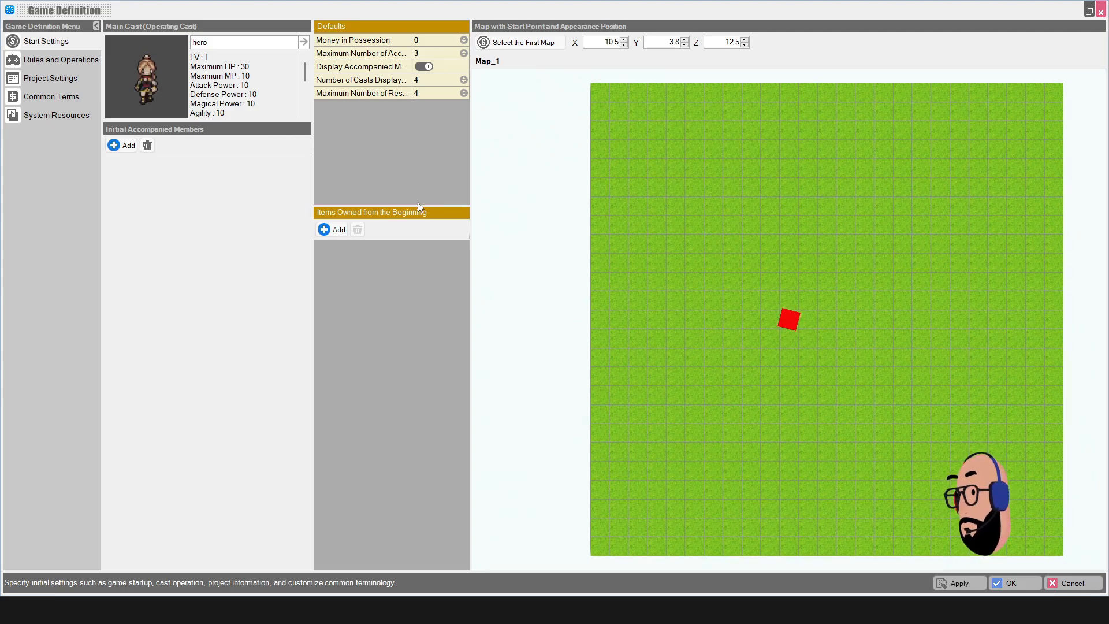
{"action": "left_click", "coordinate": [72, 67]}
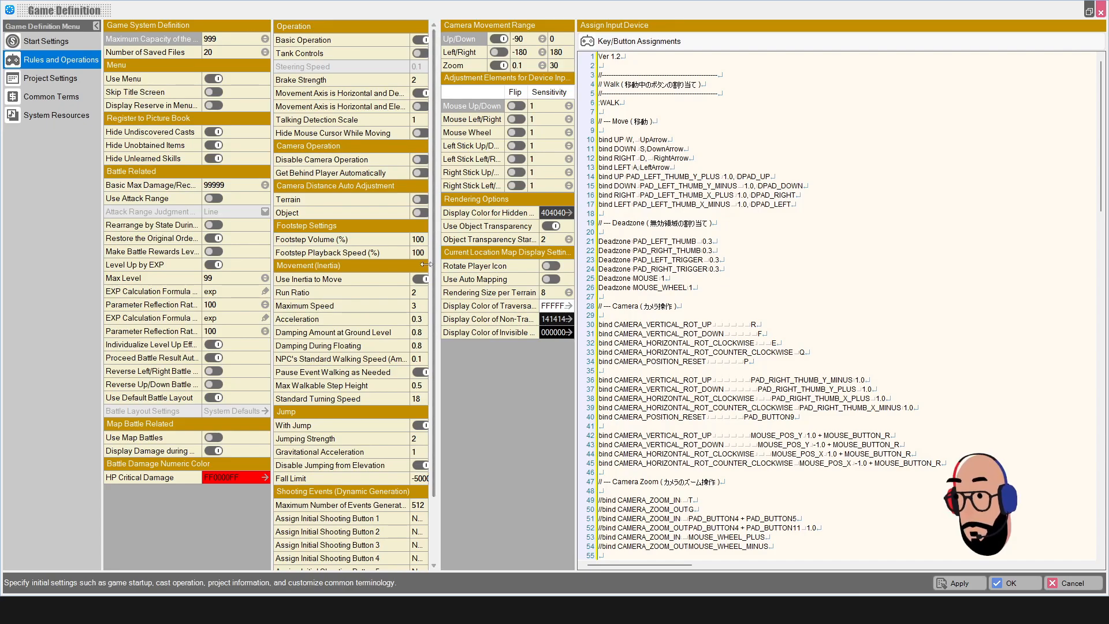
Step: Review the movement setting tooltips and key bindings, then show Project Settings (My New Game, 1.0.0)
{"action": "mouse_move", "coordinate": [297, 285]}
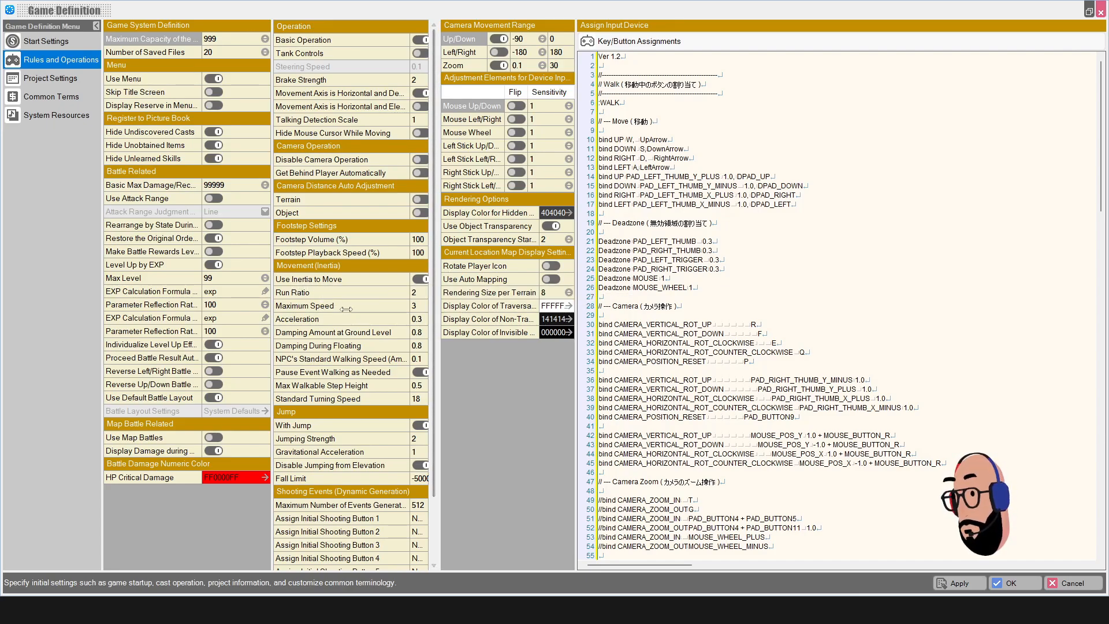
{"action": "mouse_move", "coordinate": [353, 321]}
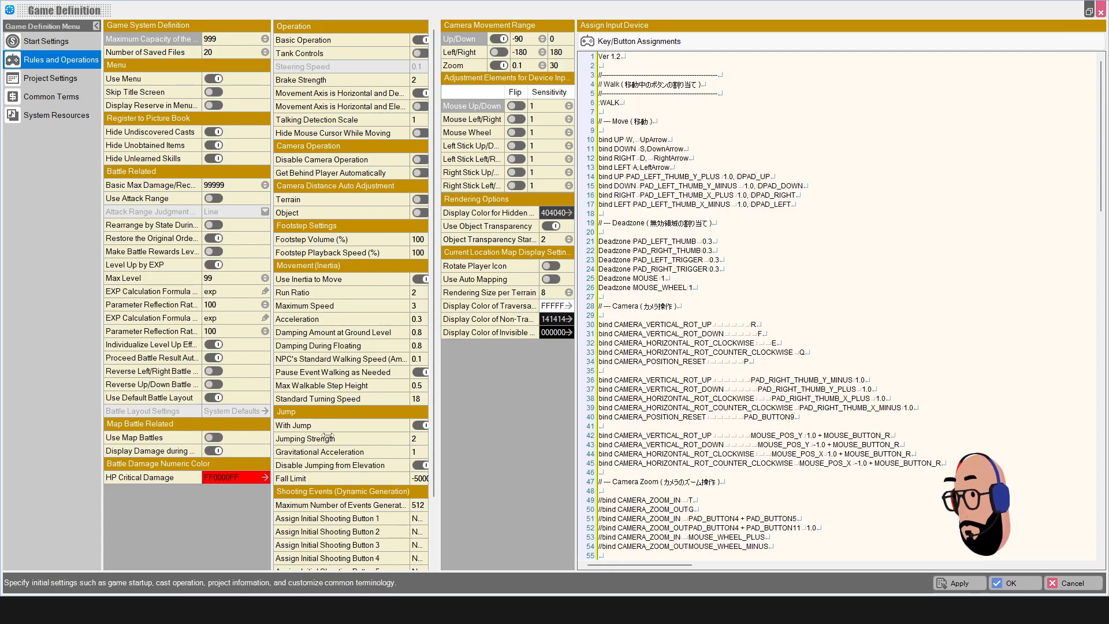
{"action": "mouse_move", "coordinate": [349, 455]}
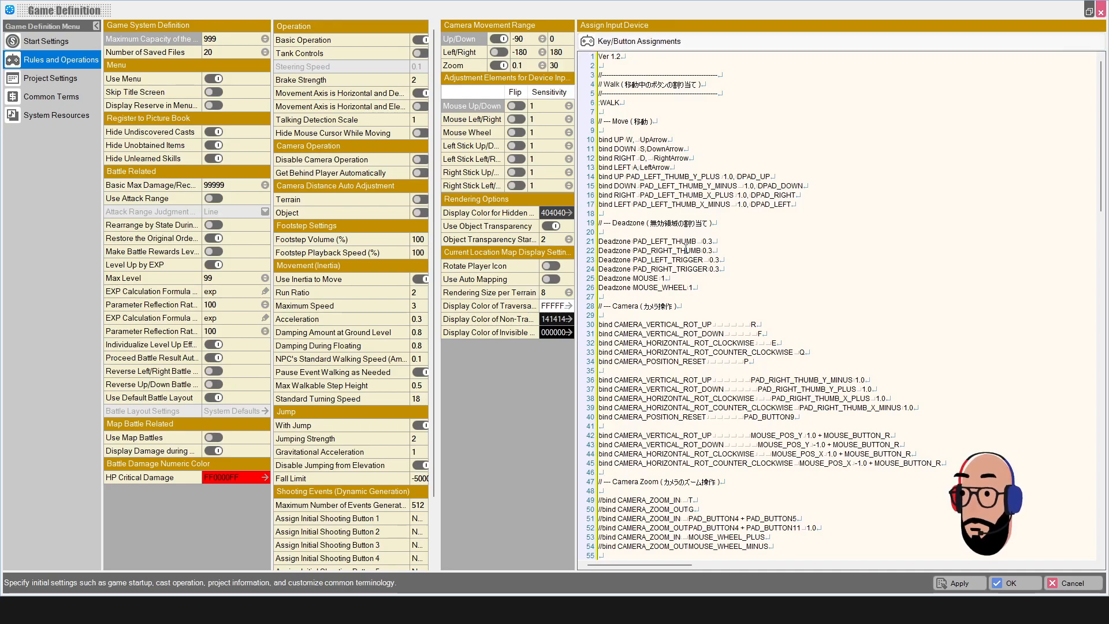
{"action": "scroll", "coordinate": [685, 249], "scroll_direction": "down", "scroll_amount": 5}
{"action": "scroll", "coordinate": [863, 445], "scroll_direction": "up", "scroll_amount": 5}
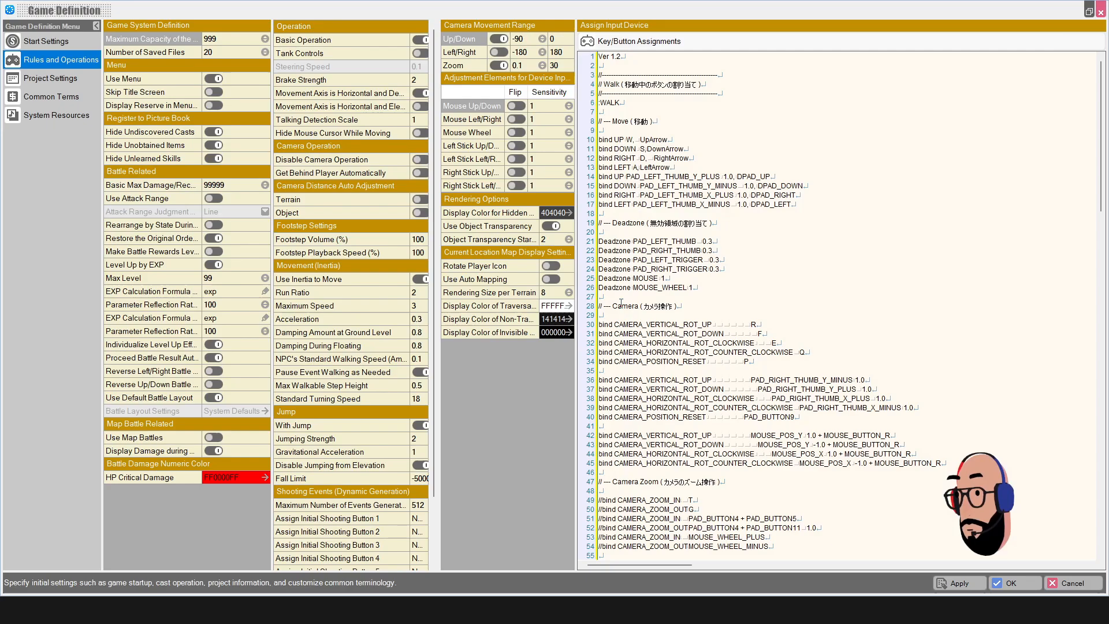
{"action": "left_click", "coordinate": [60, 82]}
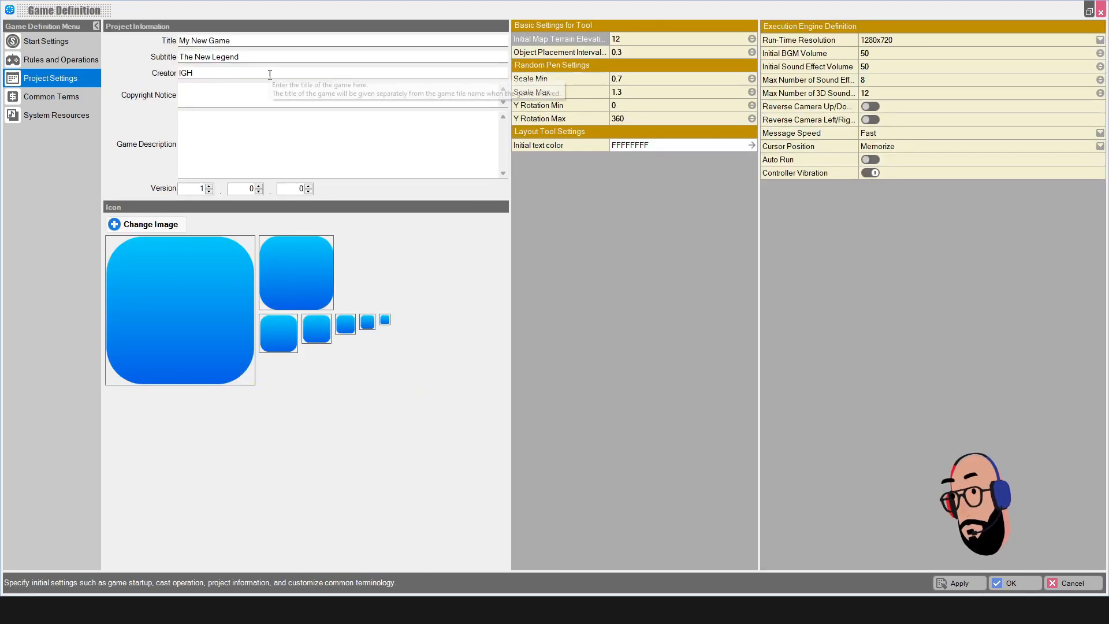
Step: Inspect the Title, Copyright Notice and Game Description fields, then show the Common Terms store terms
{"action": "left_click", "coordinate": [247, 41]}
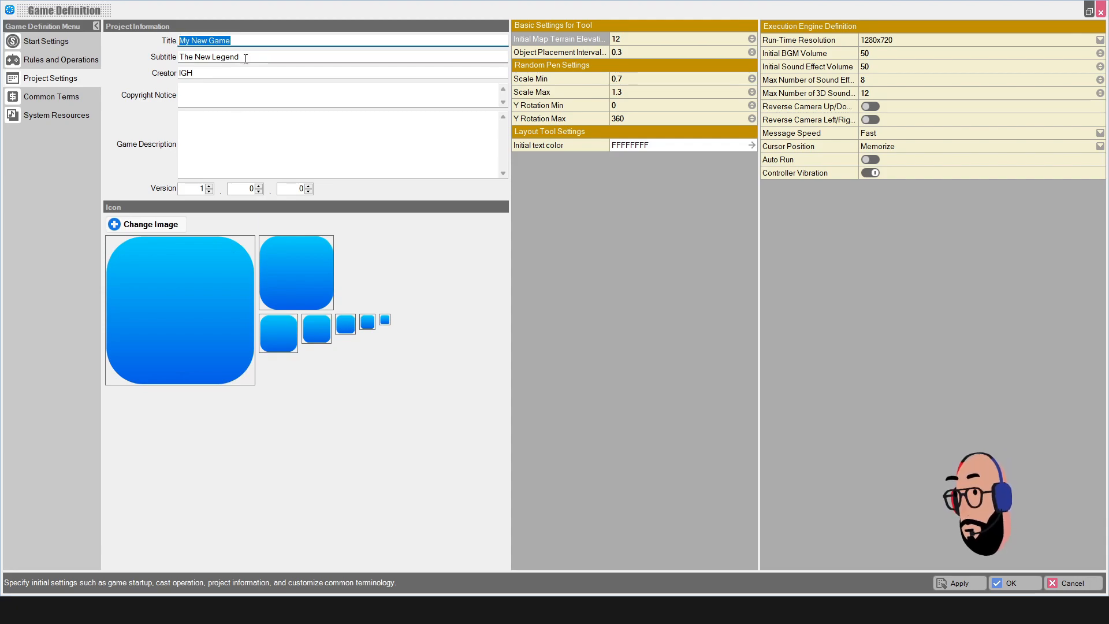
{"action": "left_click", "coordinate": [214, 98]}
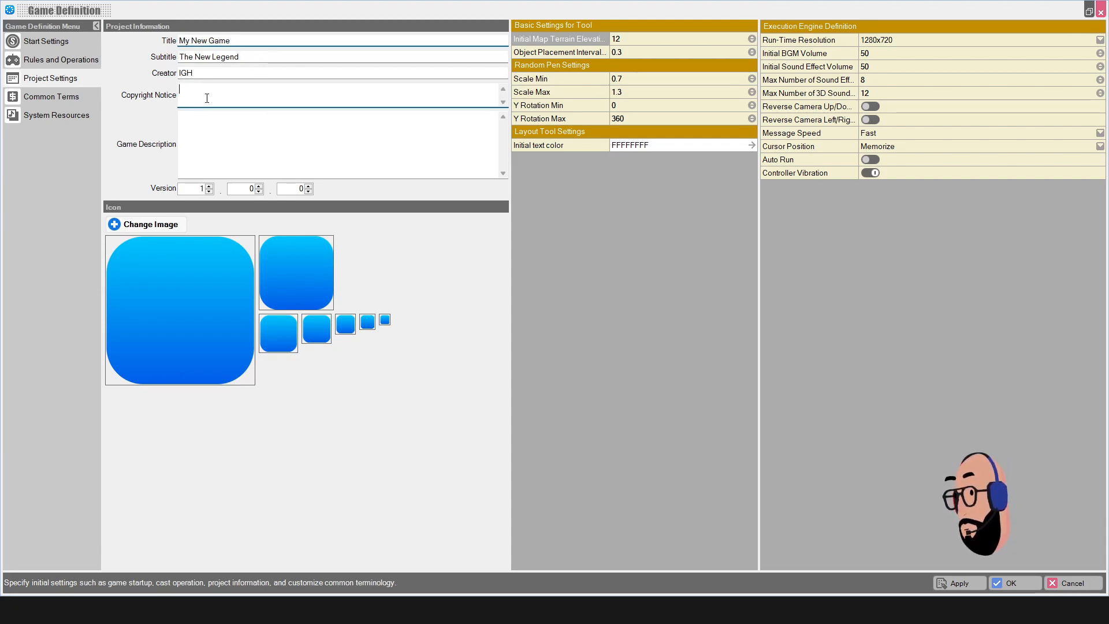
{"action": "left_click", "coordinate": [216, 146]}
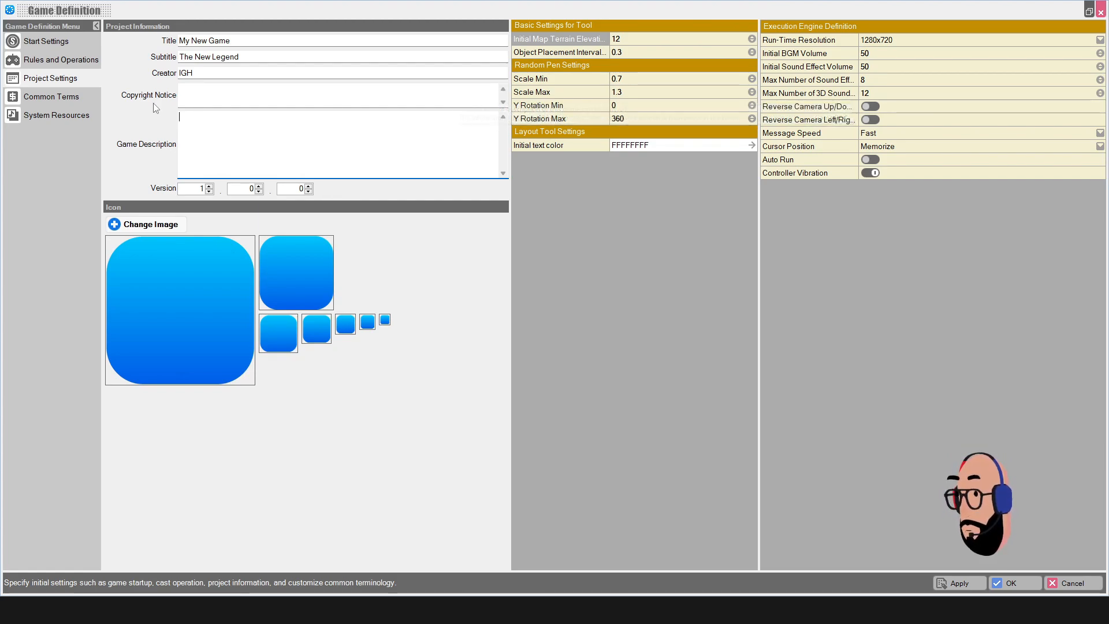
{"action": "left_click", "coordinate": [47, 99]}
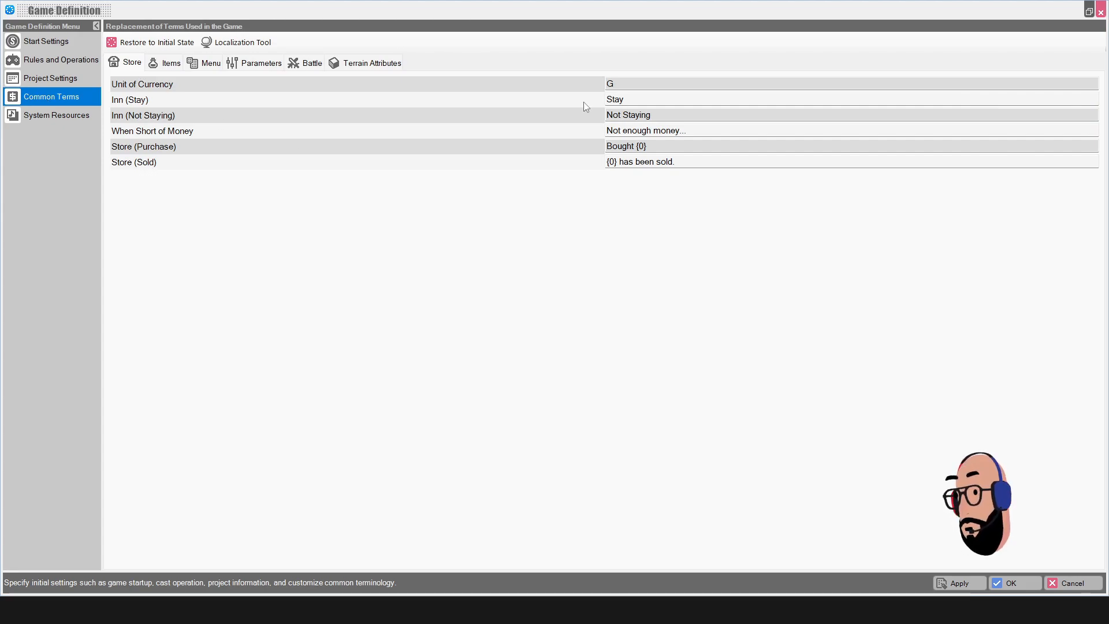
Step: Browse the item, menu, parameter, battle and terrain attribute terms, returning to store terms
{"action": "left_click", "coordinate": [165, 64]}
{"action": "left_click", "coordinate": [209, 64]}
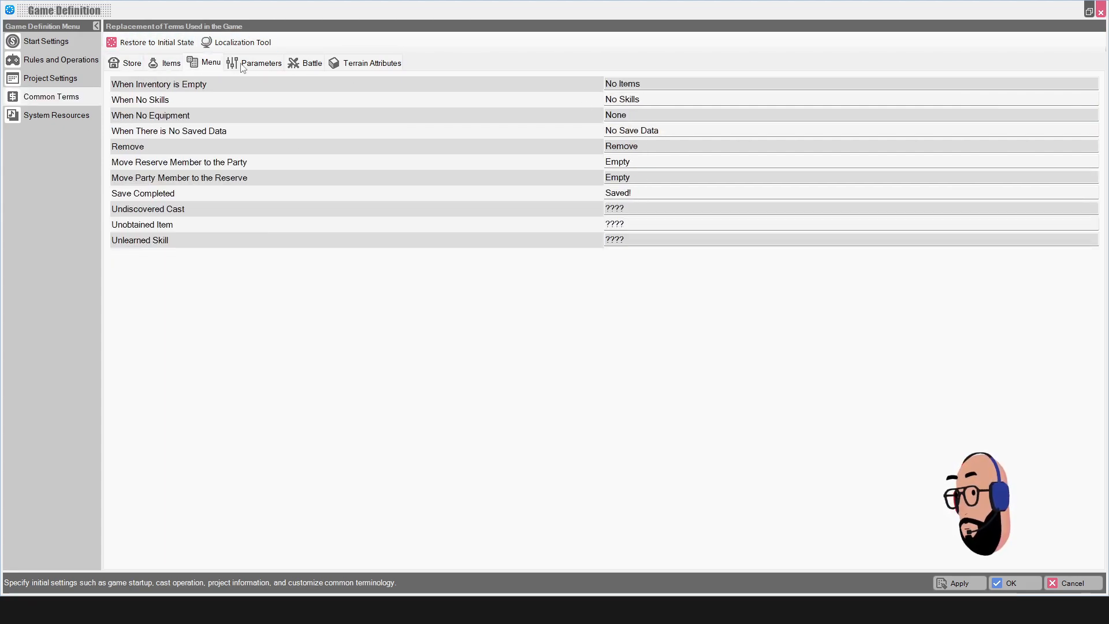
{"action": "left_click", "coordinate": [243, 66]}
{"action": "left_click", "coordinate": [309, 69]}
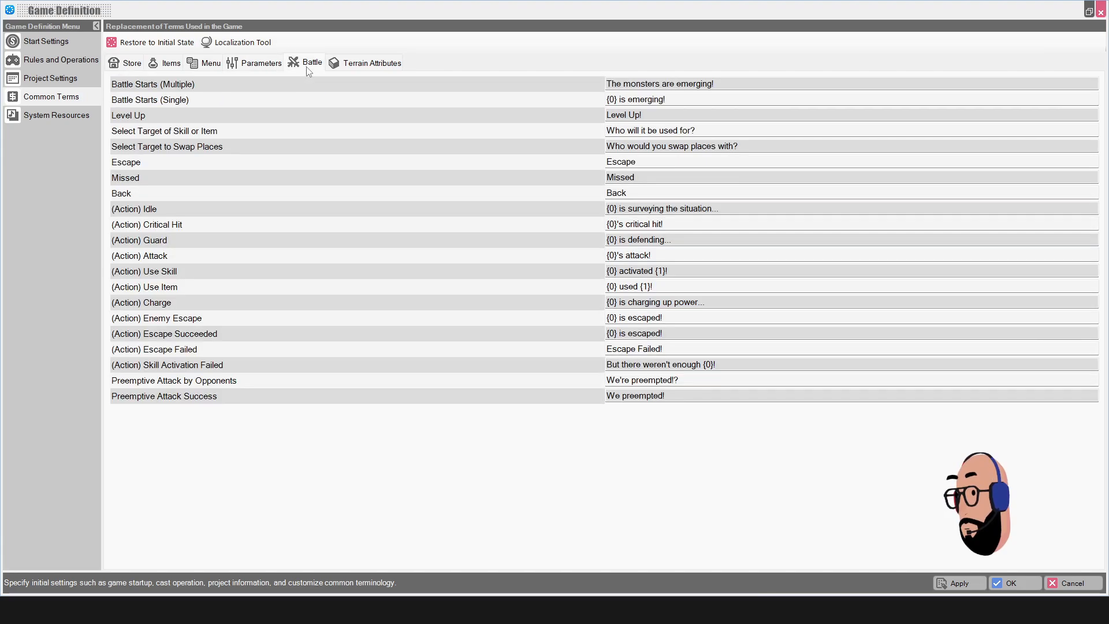
{"action": "left_click", "coordinate": [358, 67]}
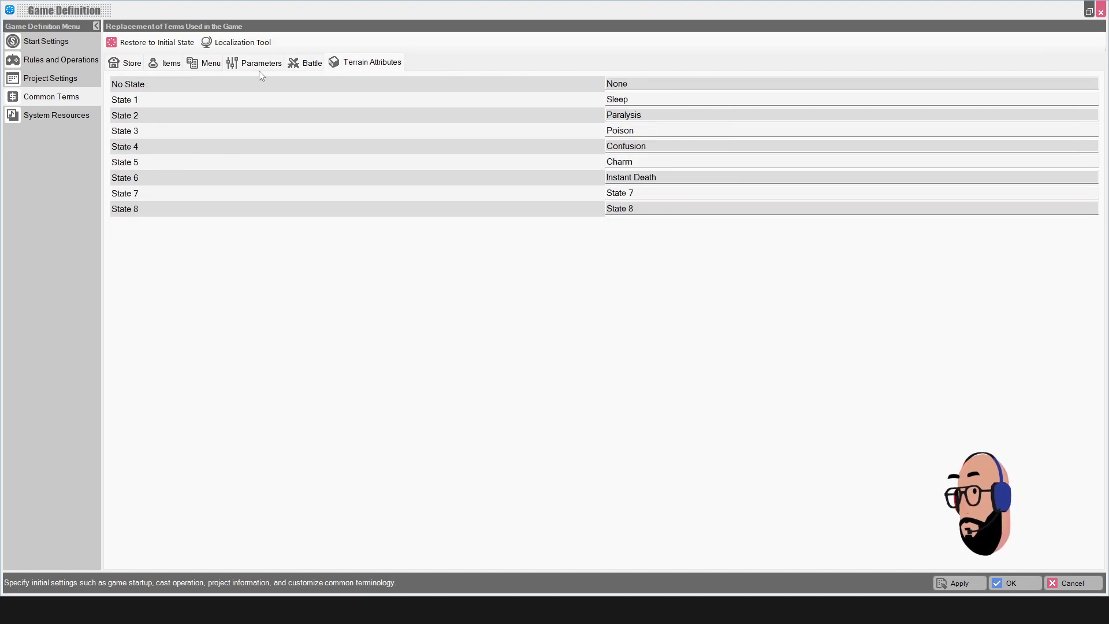
{"action": "left_click", "coordinate": [132, 65]}
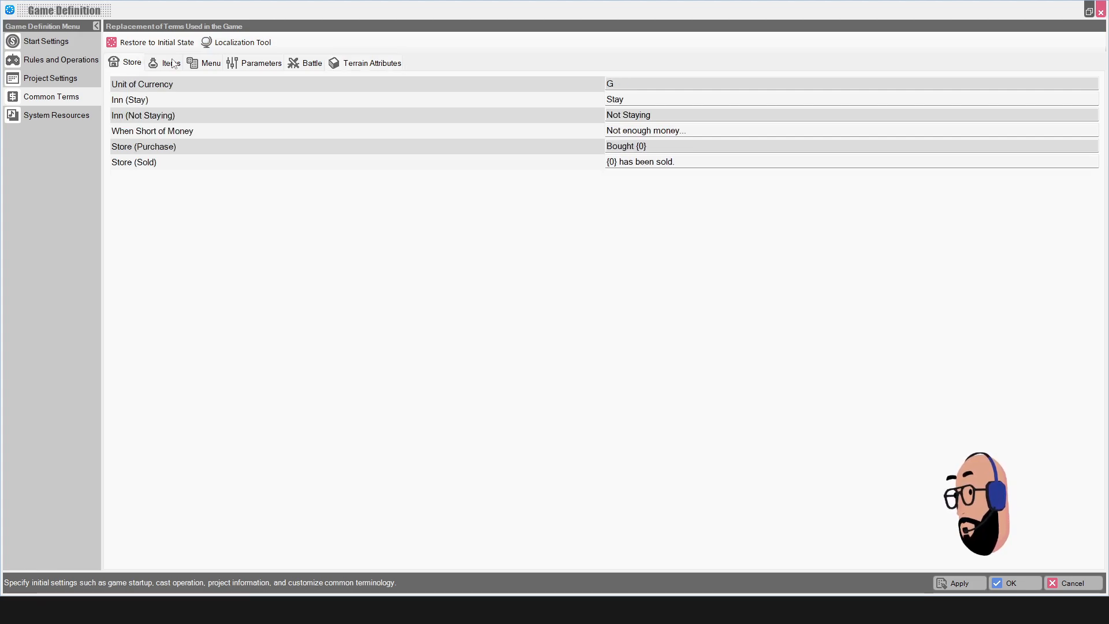
Step: Look through the Localization Tool string list and close it without changes
{"action": "left_click", "coordinate": [223, 46]}
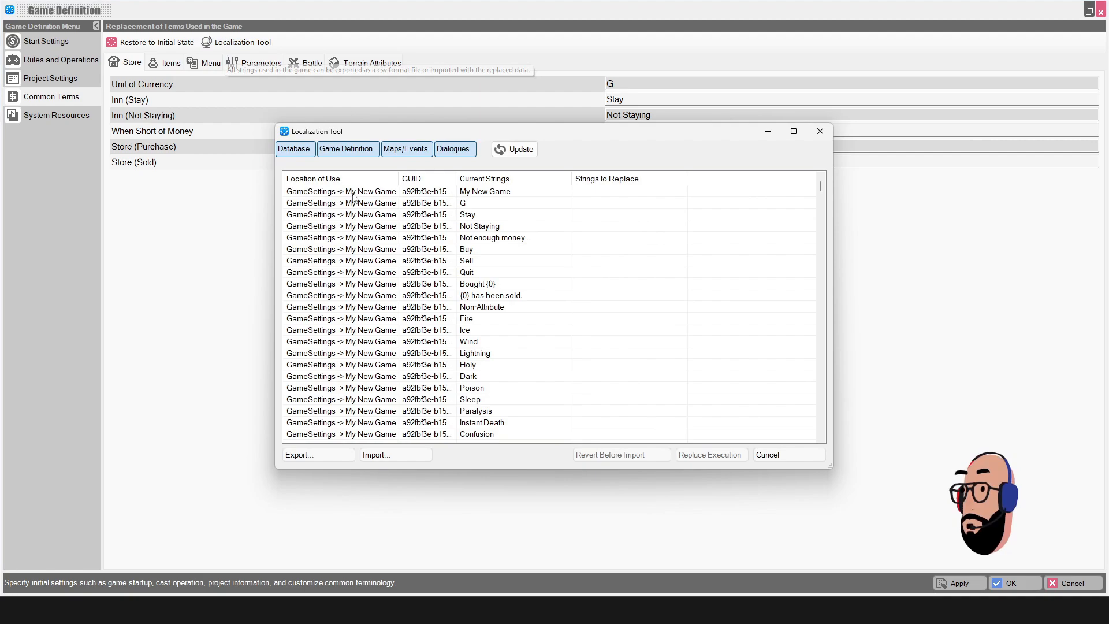
{"action": "scroll", "coordinate": [484, 258], "scroll_direction": "down", "scroll_amount": 7}
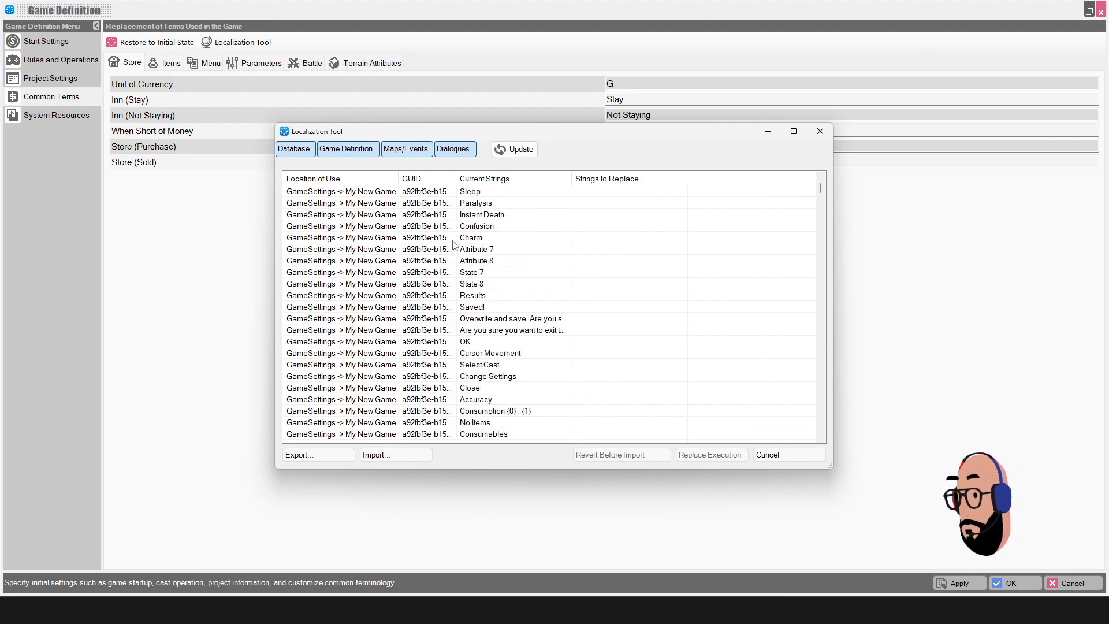
{"action": "scroll", "coordinate": [457, 248], "scroll_direction": "up", "scroll_amount": 7}
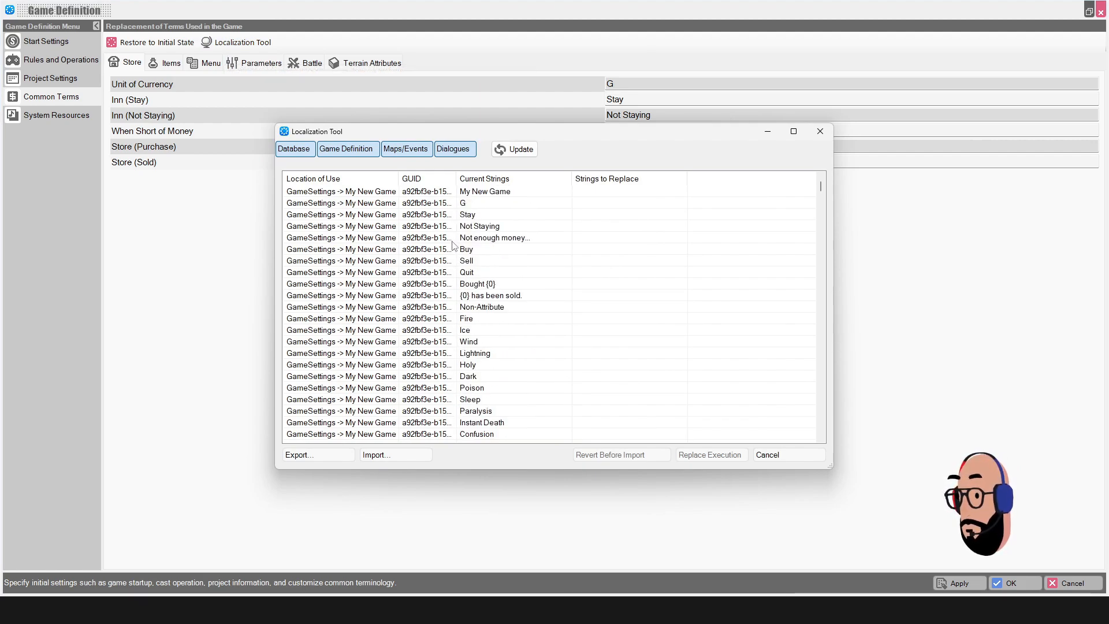
{"action": "left_click", "coordinate": [806, 454]}
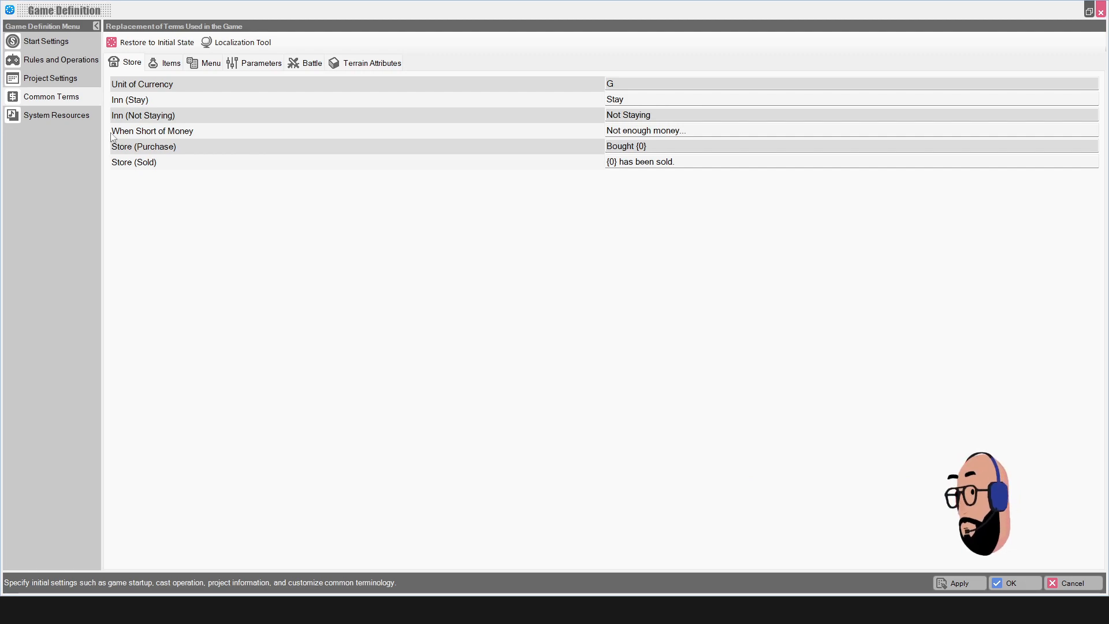
Step: View the System Resources, then exit Game Definition discarding the unsaved changes
{"action": "left_click", "coordinate": [31, 116]}
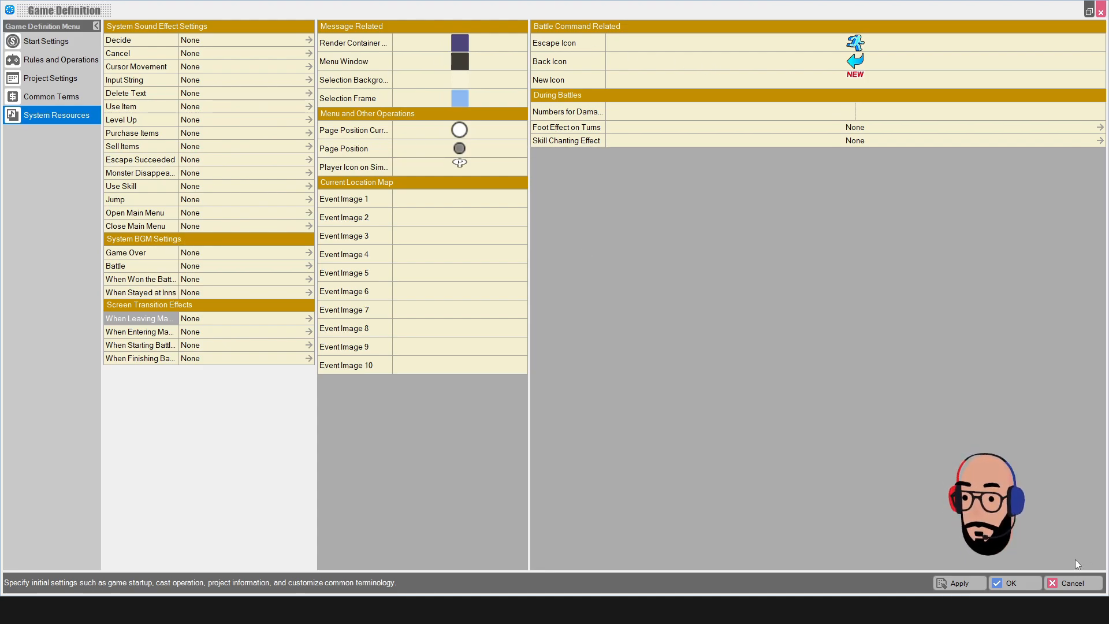
{"action": "left_click", "coordinate": [1100, 11]}
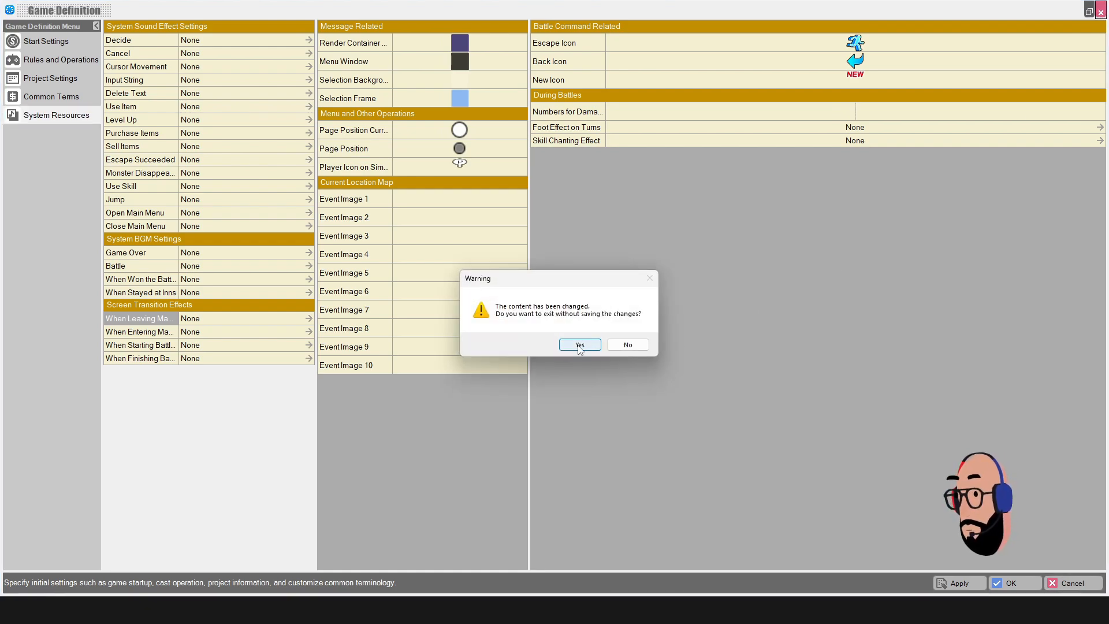
{"action": "left_click", "coordinate": [580, 345]}
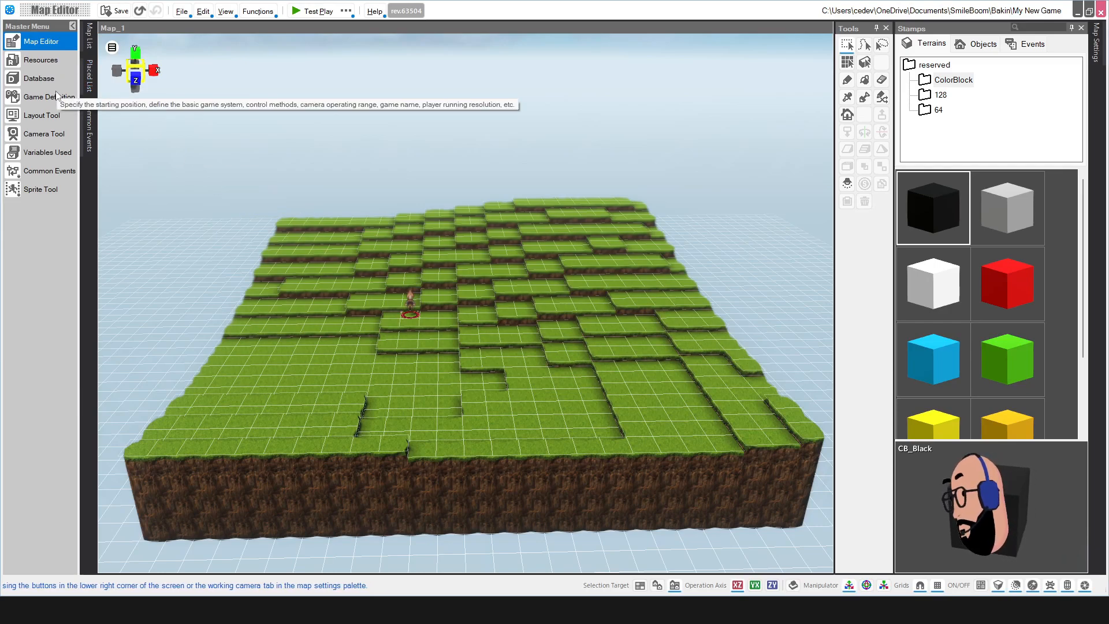
{"action": "left_click", "coordinate": [33, 117]}
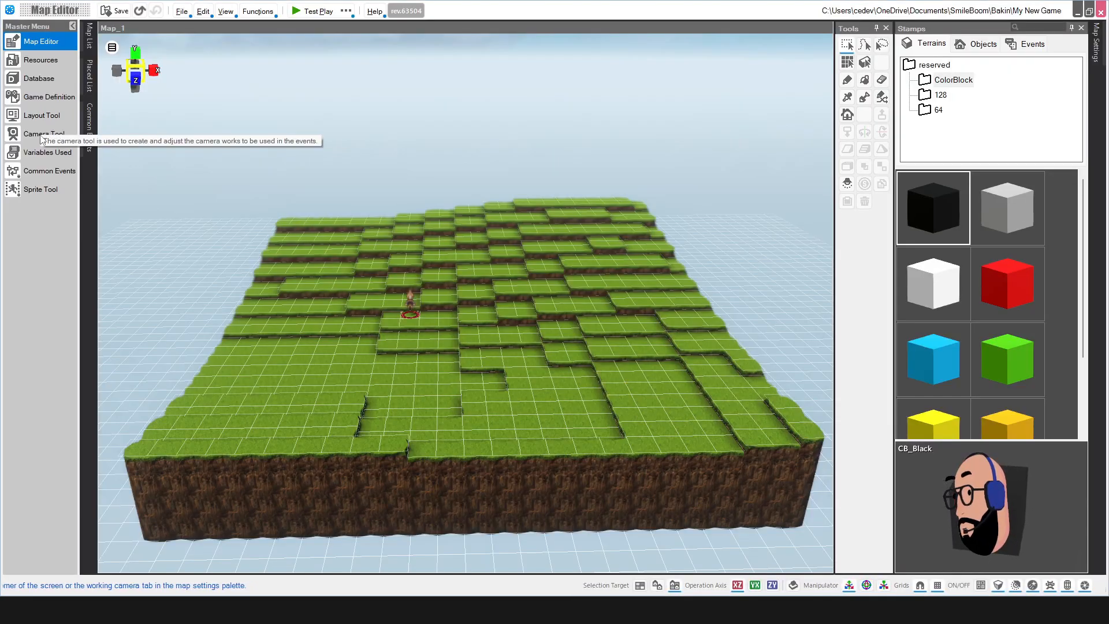
{"action": "left_click", "coordinate": [39, 133]}
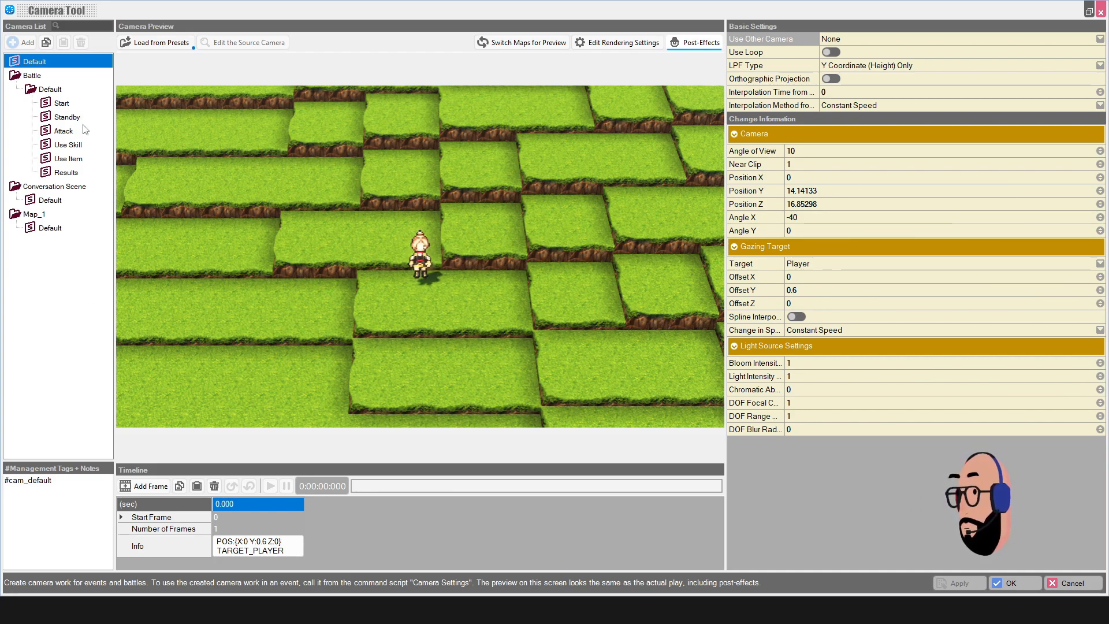
{"action": "left_click", "coordinate": [59, 104]}
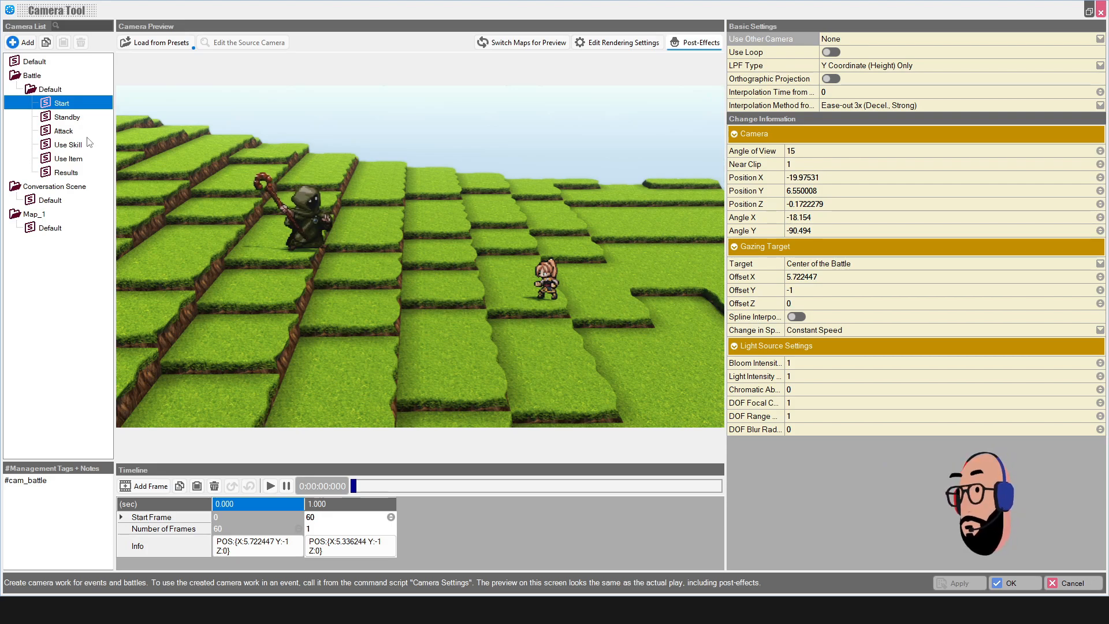
{"action": "left_click", "coordinate": [60, 131]}
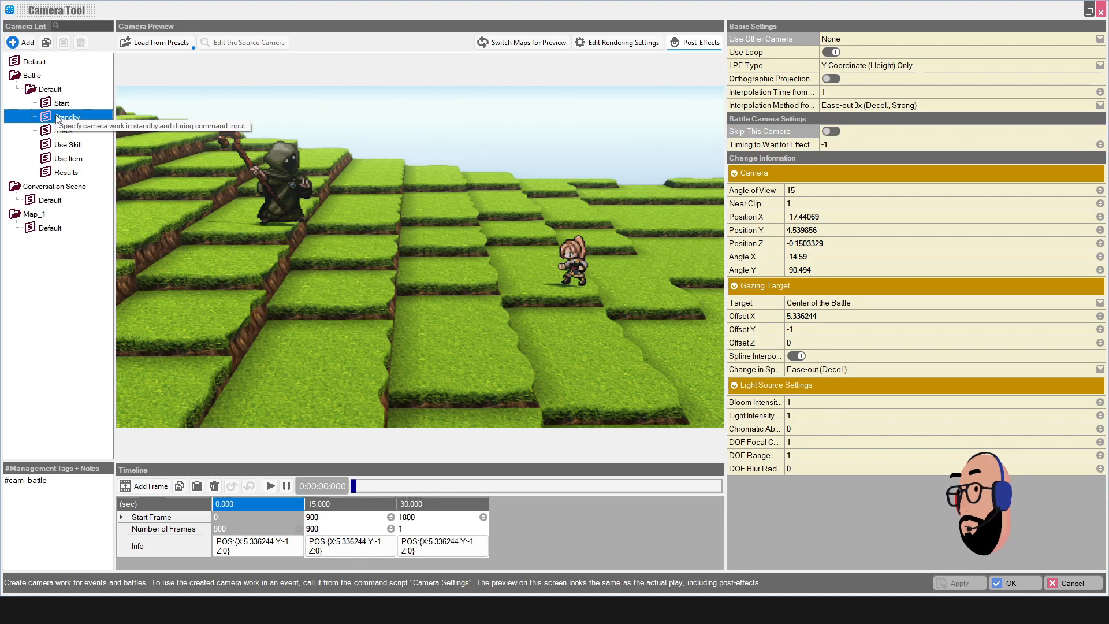
{"action": "left_click", "coordinate": [68, 144]}
{"action": "left_click", "coordinate": [68, 158]}
{"action": "left_click", "coordinate": [75, 174]}
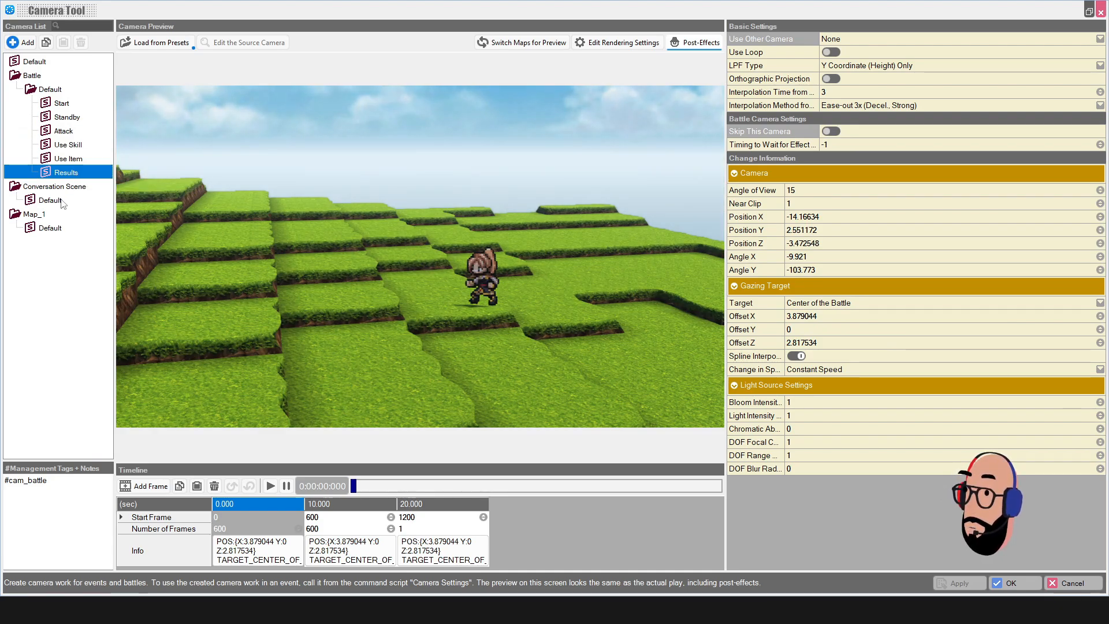
{"action": "left_click", "coordinate": [61, 200]}
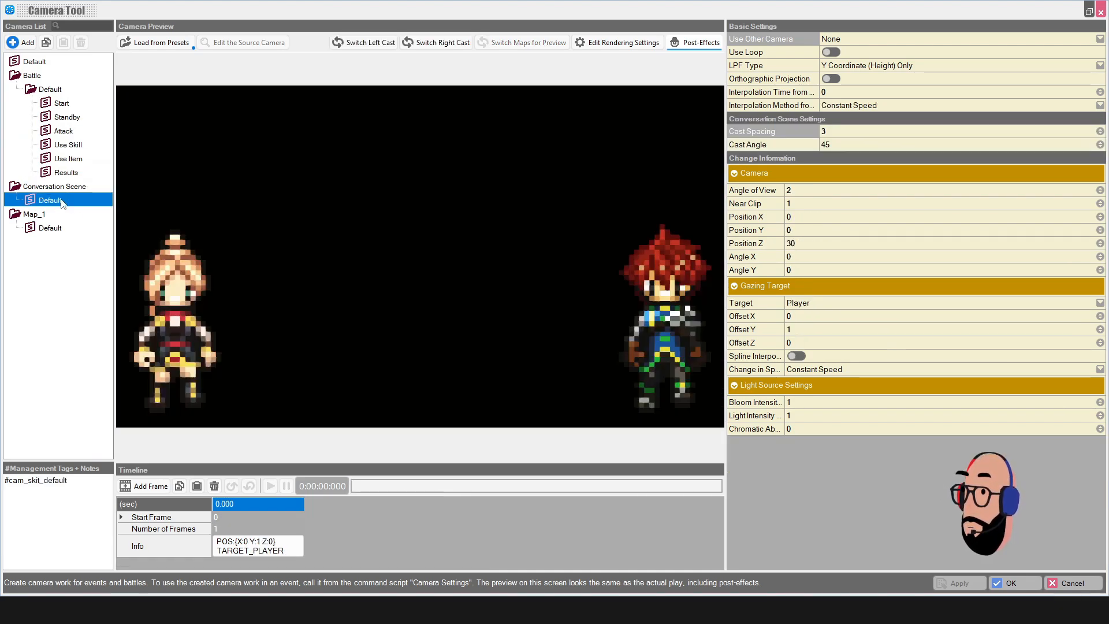
{"action": "left_click", "coordinate": [57, 229]}
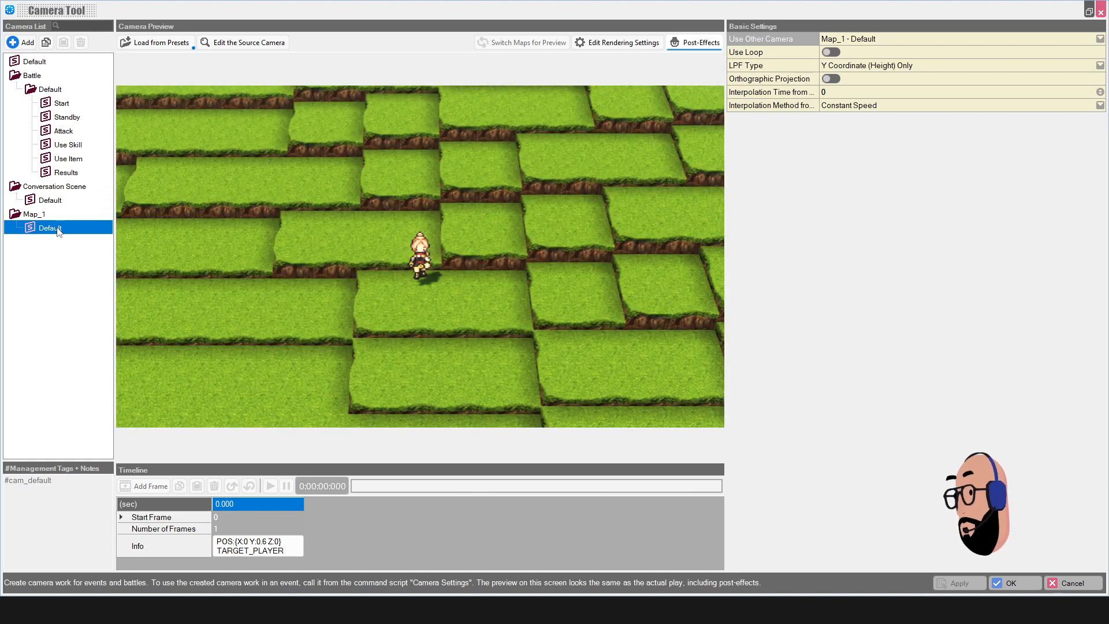
{"action": "left_click", "coordinate": [39, 66]}
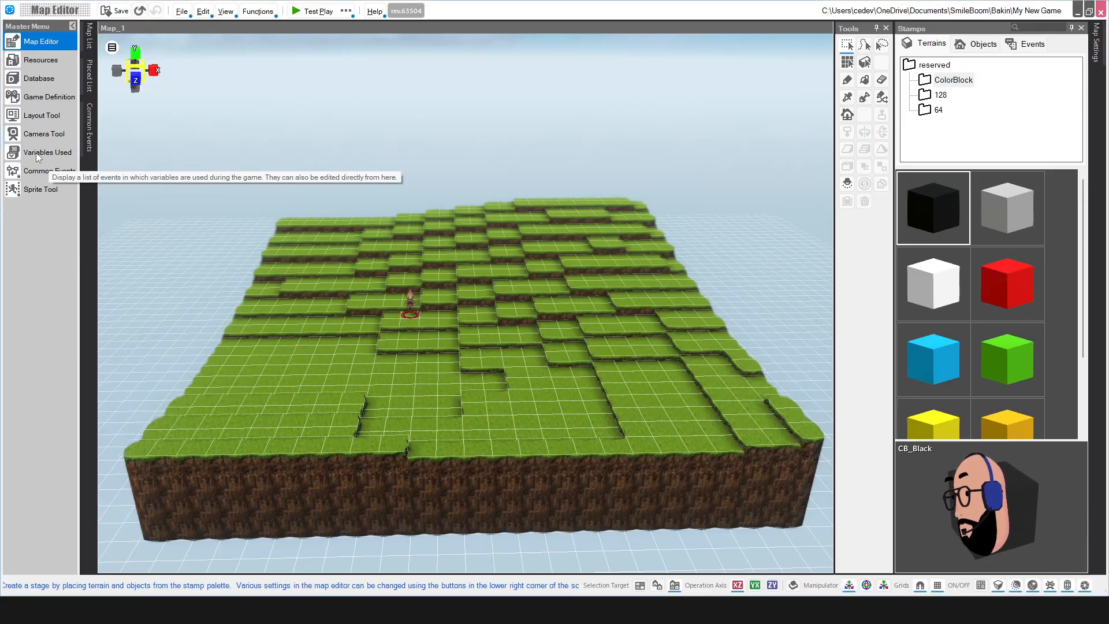
{"action": "left_click", "coordinate": [37, 154]}
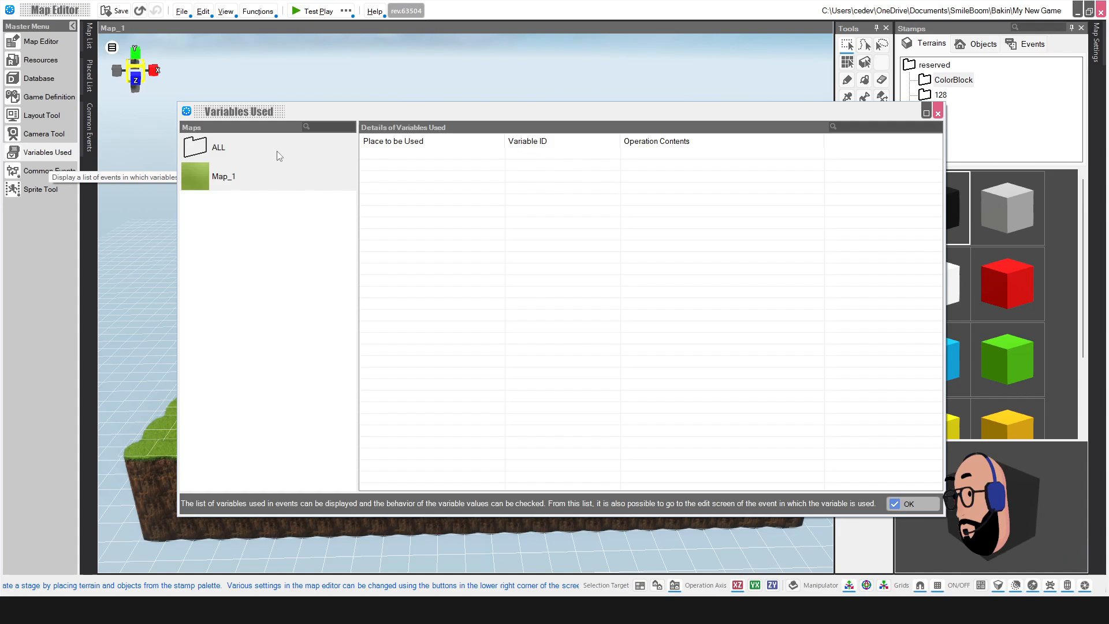
{"action": "left_click", "coordinate": [265, 157]}
{"action": "left_click", "coordinate": [247, 177]}
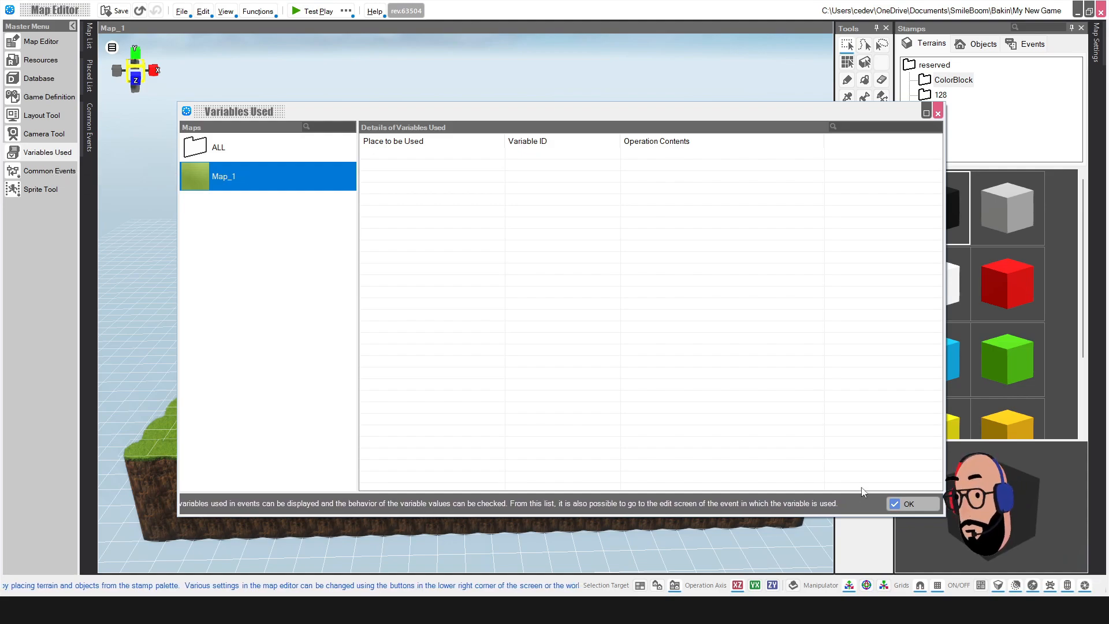
{"action": "left_click", "coordinate": [909, 504]}
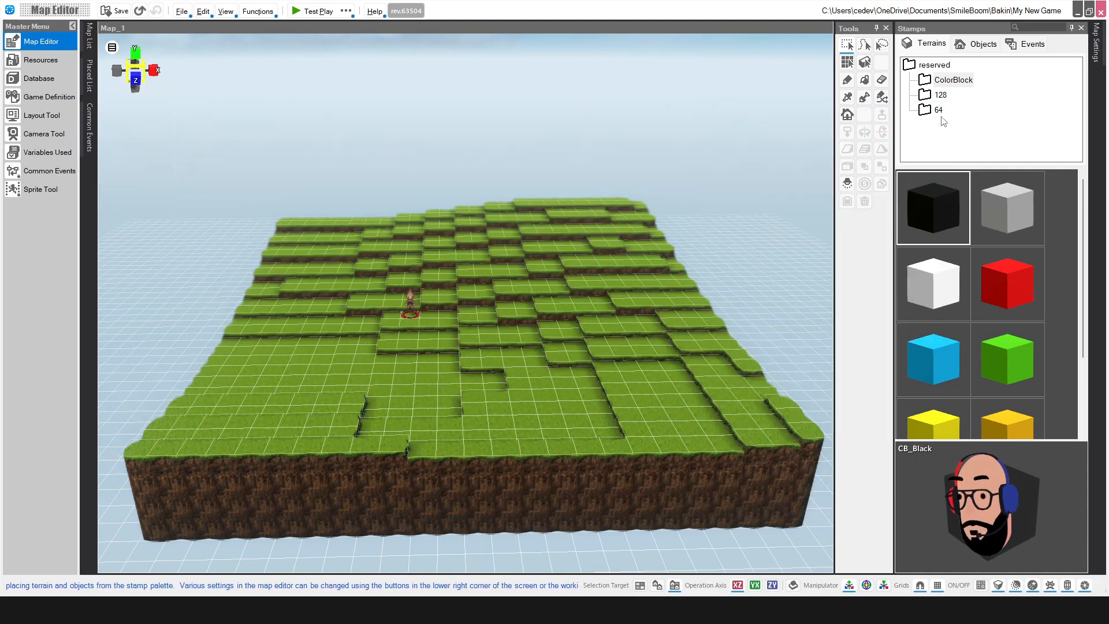
{"action": "left_click", "coordinate": [38, 172]}
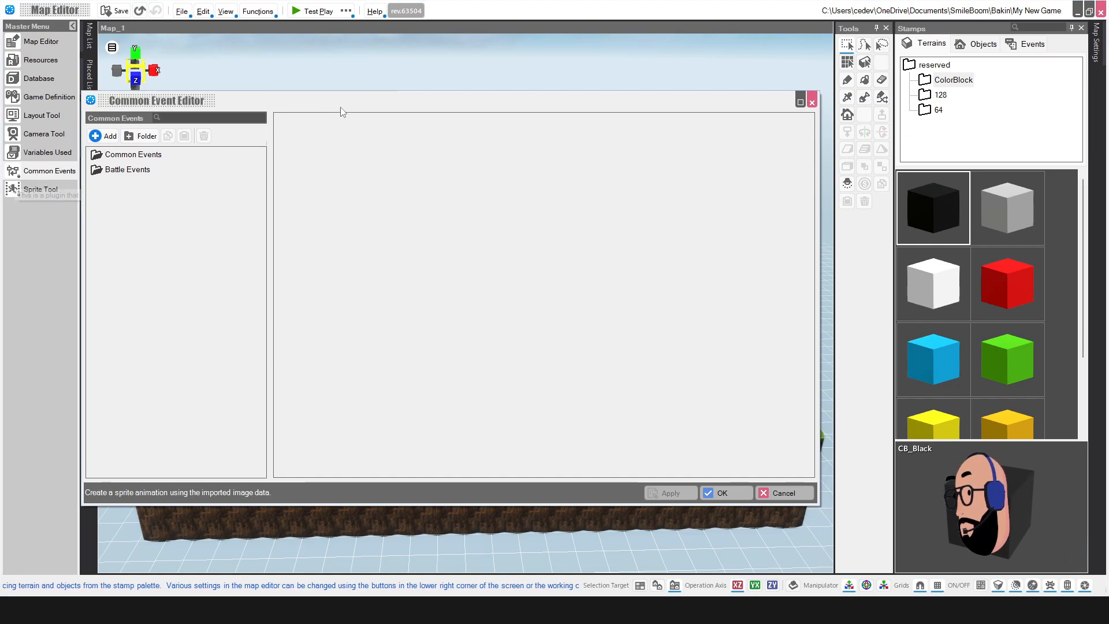
{"action": "left_click_drag", "start_coordinate": [341, 110], "coordinate": [376, 120]}
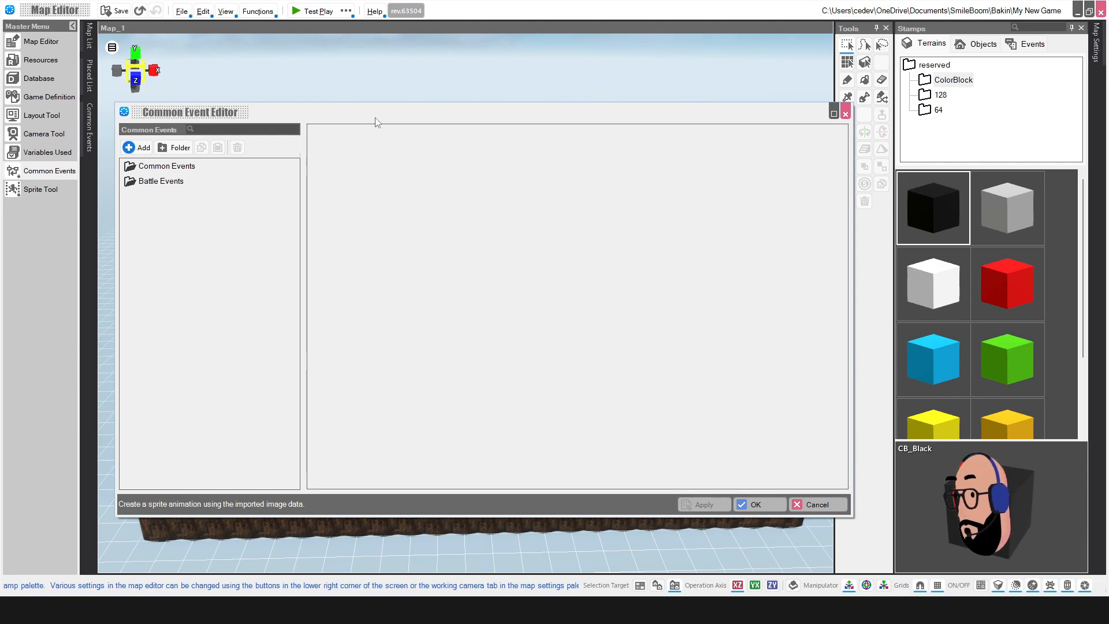
{"action": "left_click", "coordinate": [813, 505]}
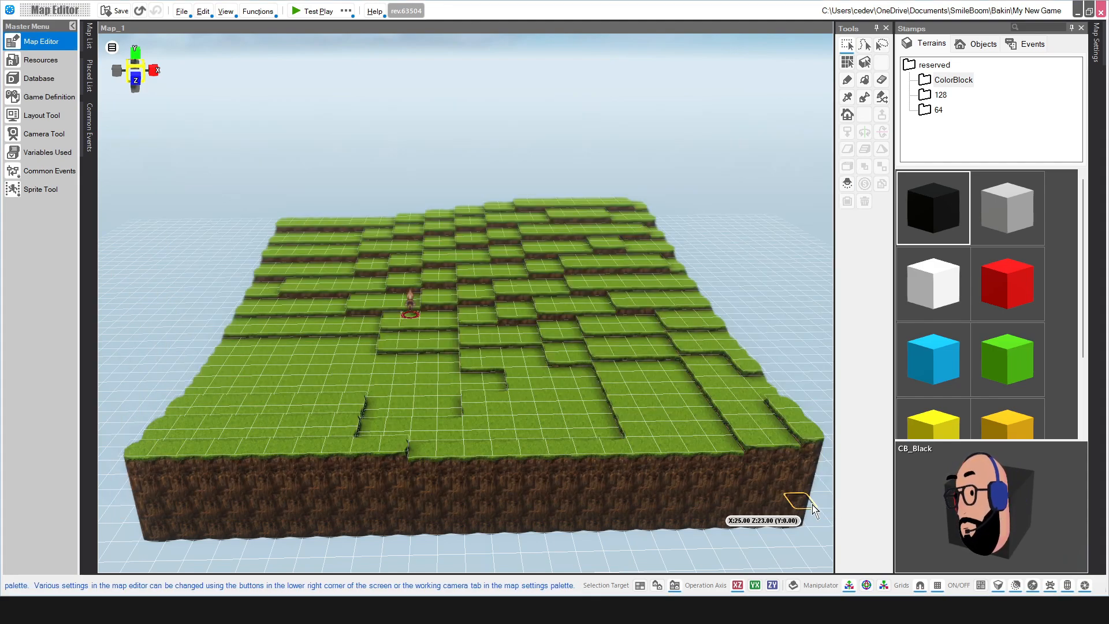
{"action": "left_click", "coordinate": [50, 194]}
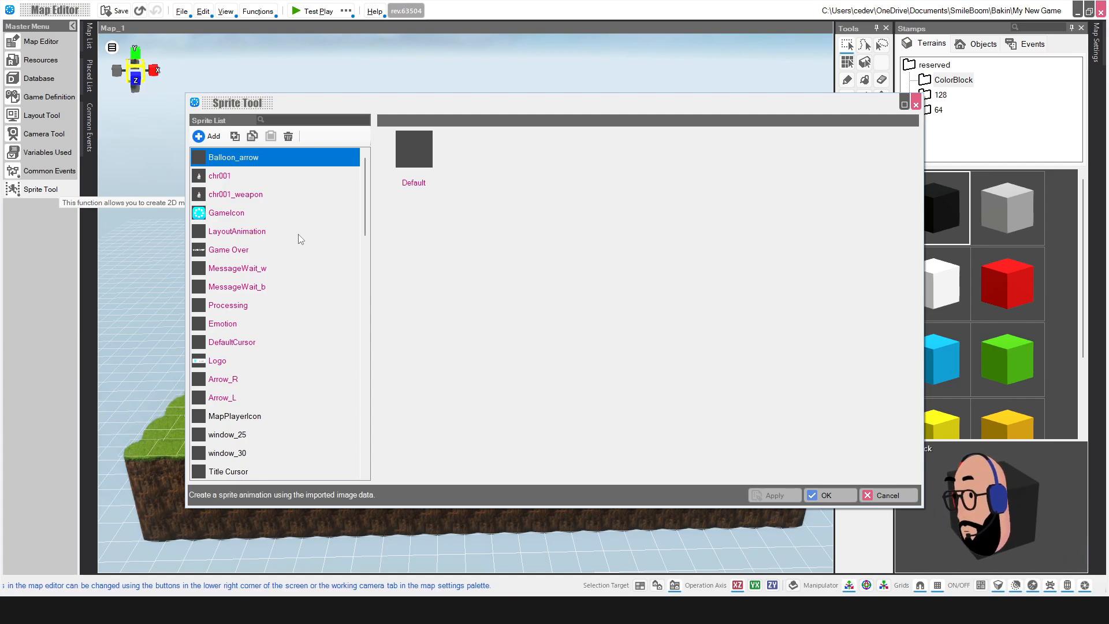
{"action": "scroll", "coordinate": [289, 239], "scroll_direction": "down", "scroll_amount": 8}
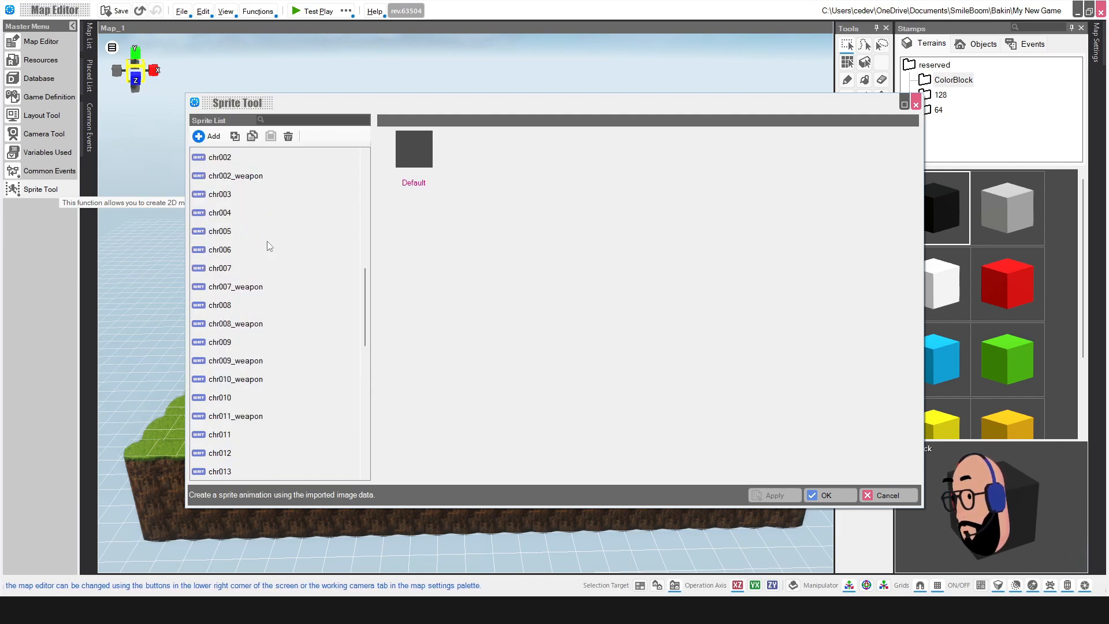
{"action": "scroll", "coordinate": [269, 246], "scroll_direction": "up", "scroll_amount": 8}
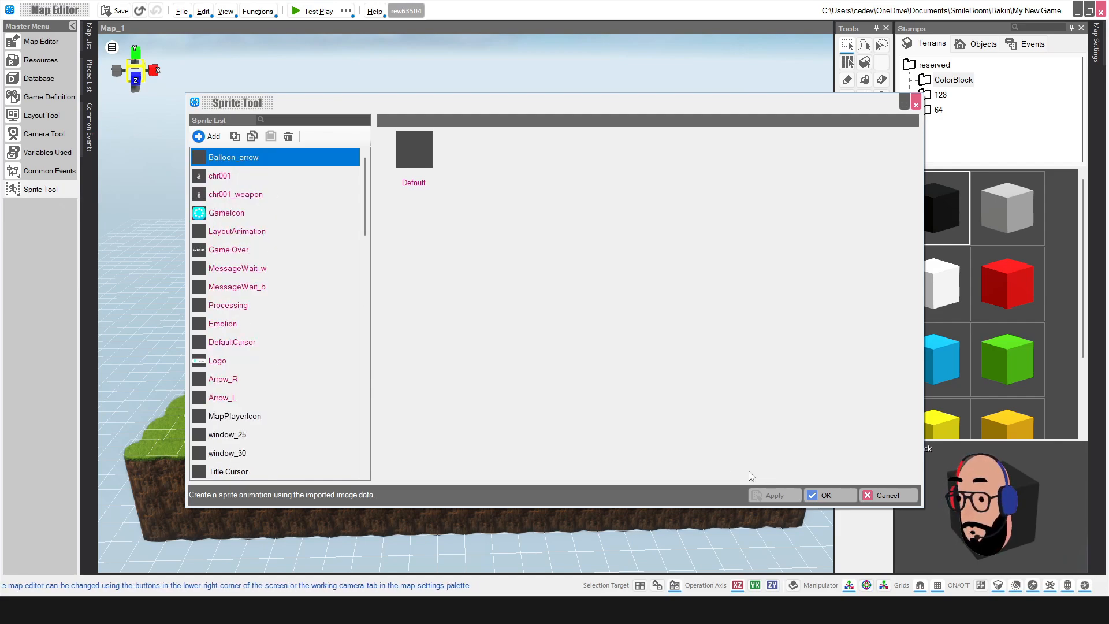
{"action": "left_click", "coordinate": [887, 496]}
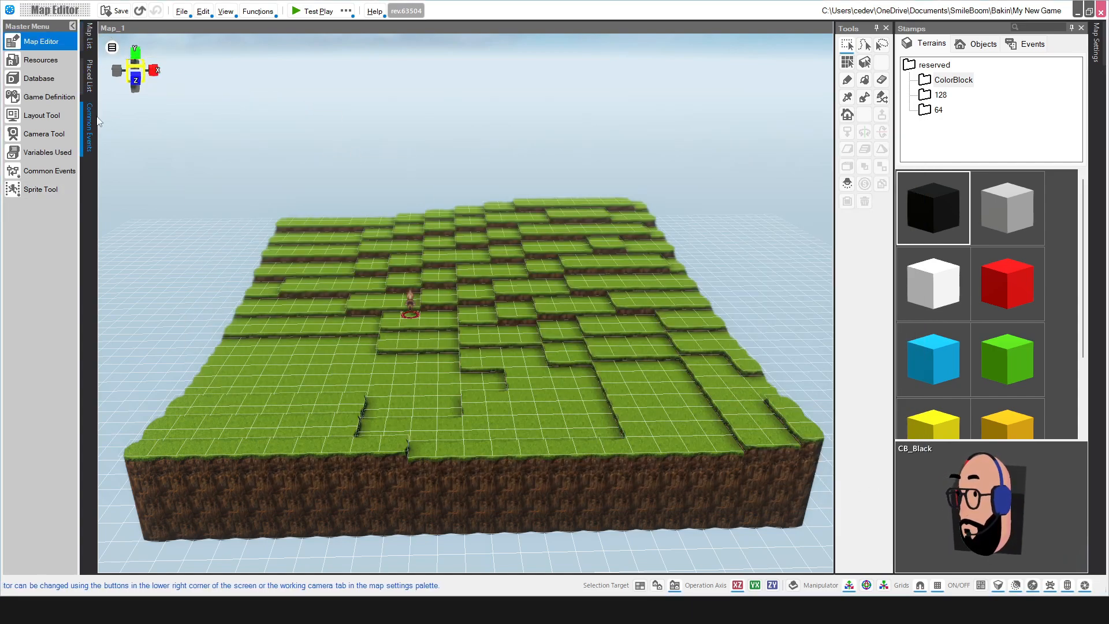
Step: Show the Map List with only Map_1 (25 x 25), previewing then cancelling the Create Map dialog
{"action": "left_click", "coordinate": [90, 39]}
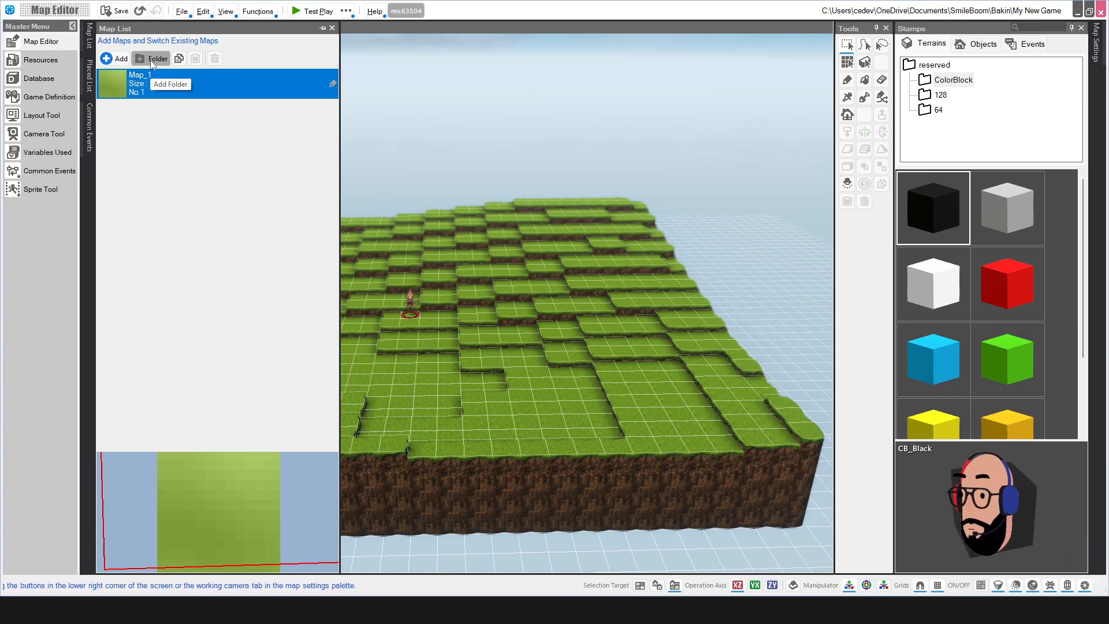
{"action": "left_click", "coordinate": [114, 60]}
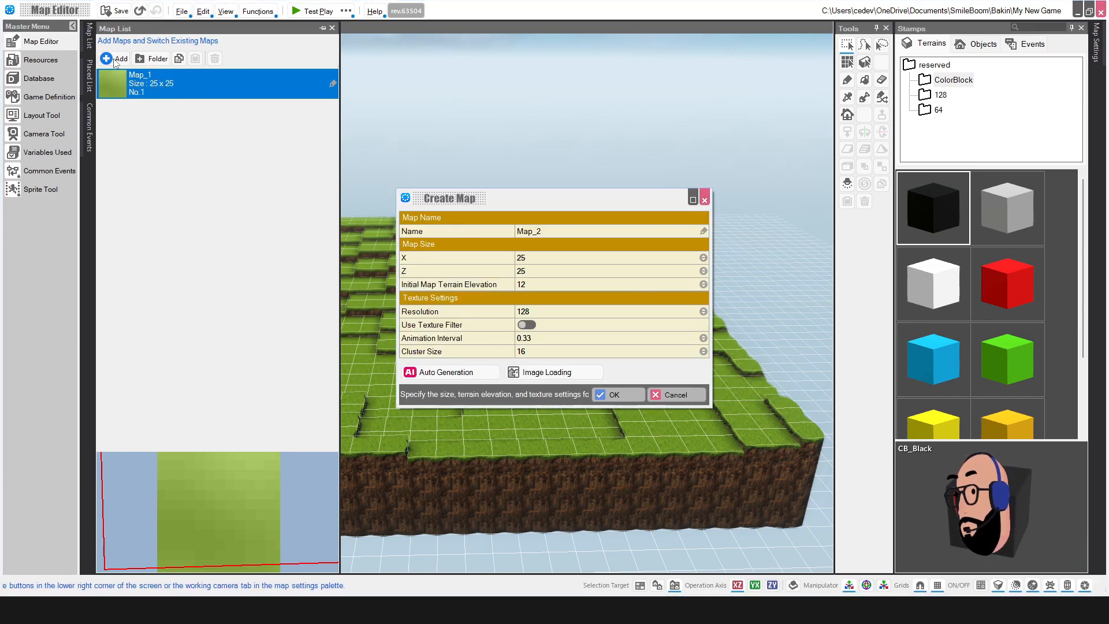
{"action": "left_click_drag", "start_coordinate": [549, 200], "coordinate": [539, 134]}
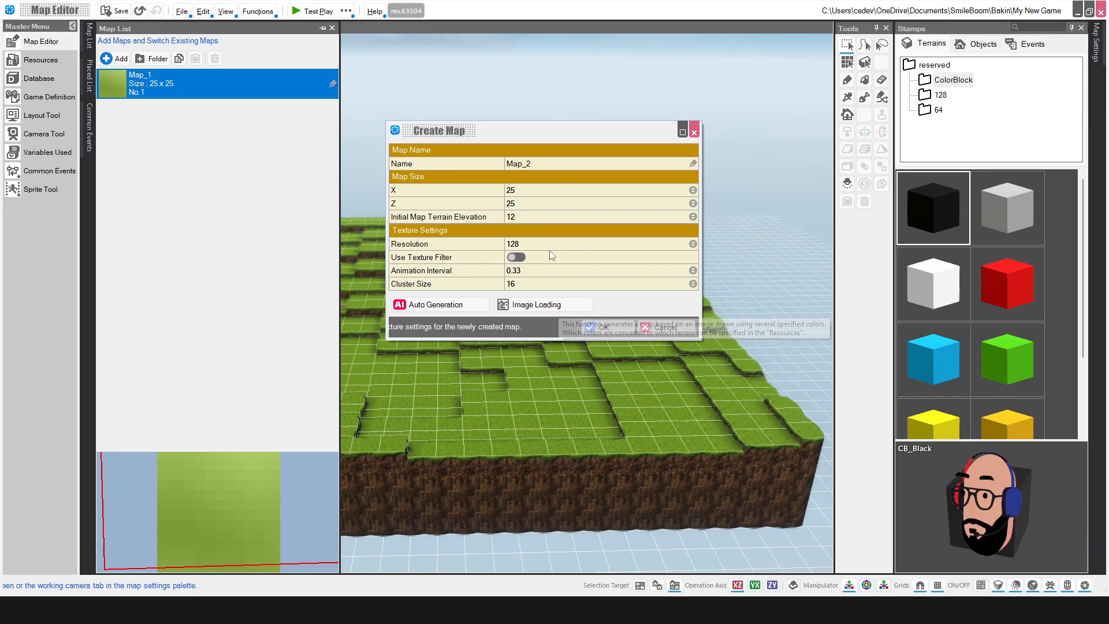
{"action": "mouse_move", "coordinate": [535, 132]}
{"action": "left_mouse_down"}
{"action": "mouse_move", "coordinate": [549, 120]}
{"action": "mouse_move", "coordinate": [542, 111]}
{"action": "left_mouse_up"}
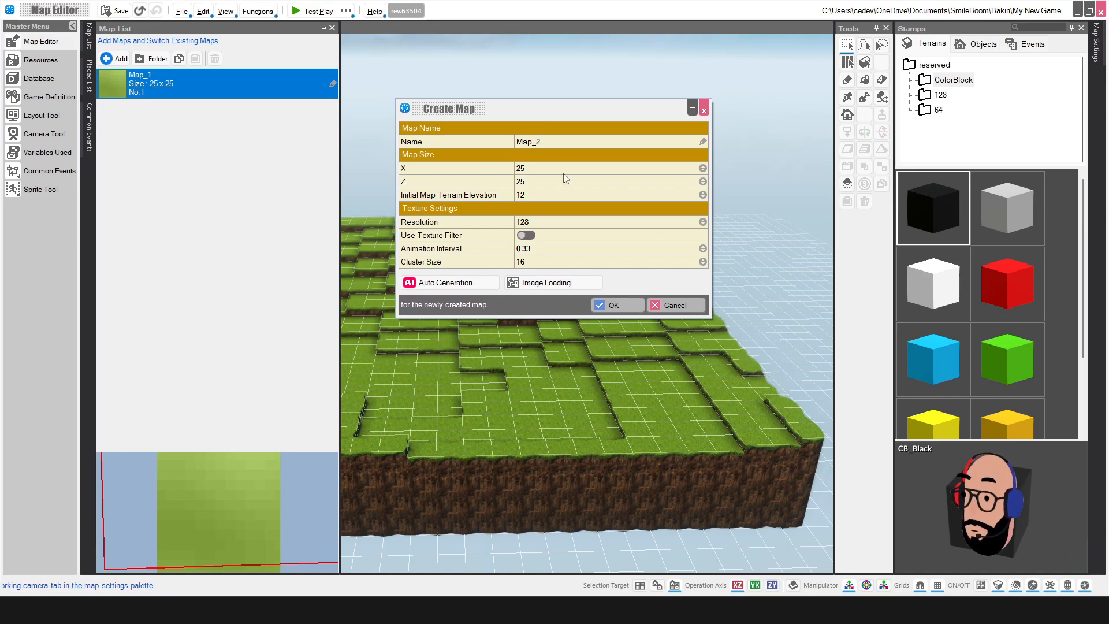
{"action": "left_click", "coordinate": [674, 309]}
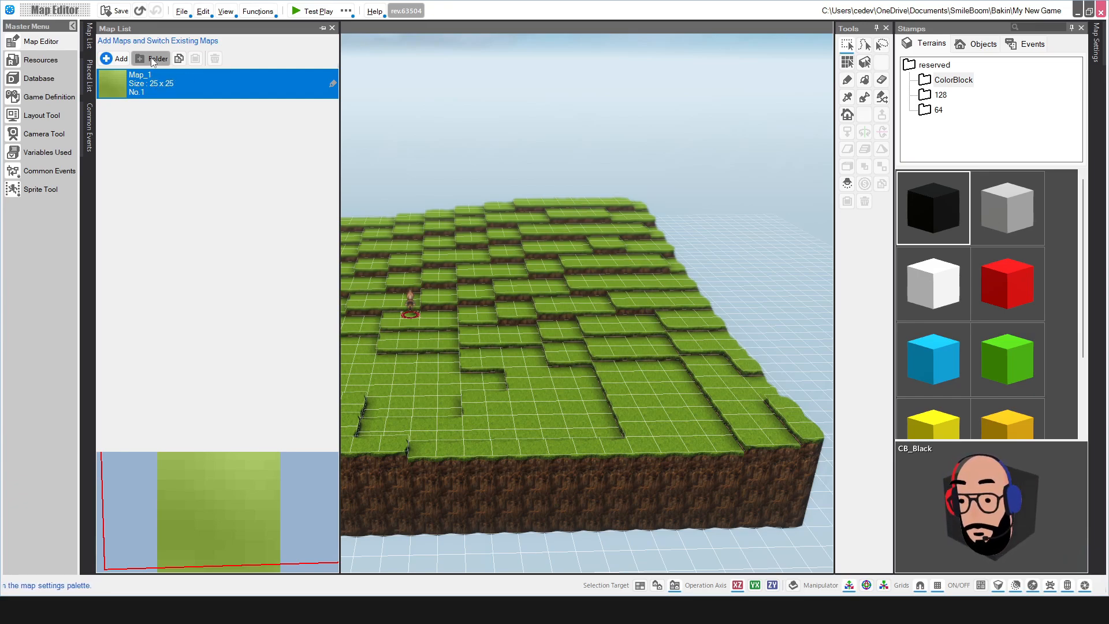
Step: Switch to the placed-objects list and select the Start Point and Map Properties entries
{"action": "left_click", "coordinate": [89, 78]}
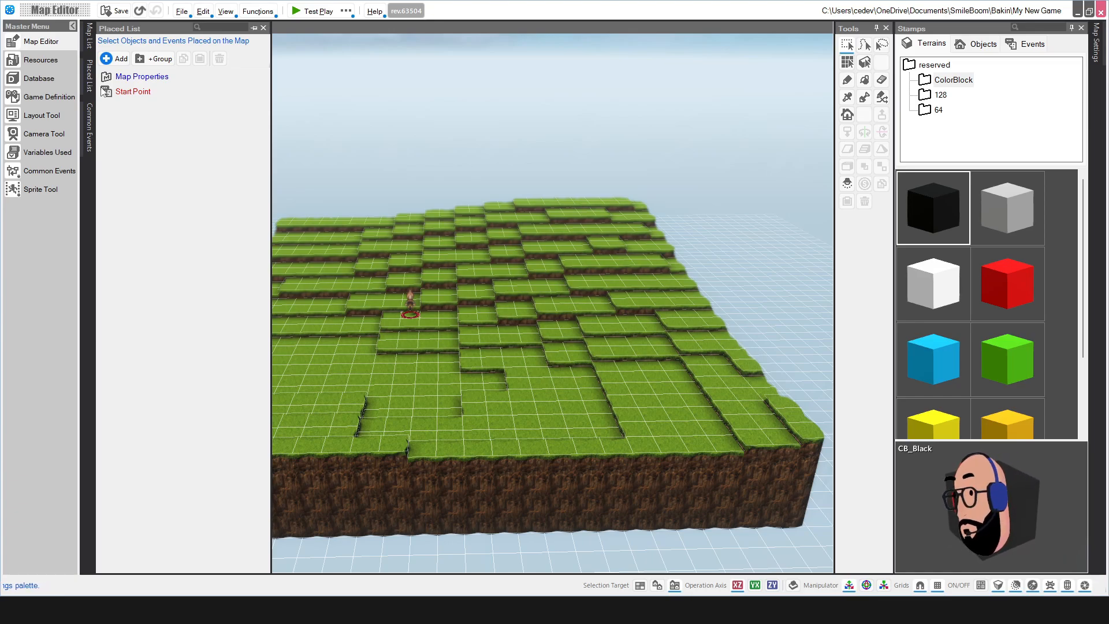
{"action": "left_click", "coordinate": [133, 92]}
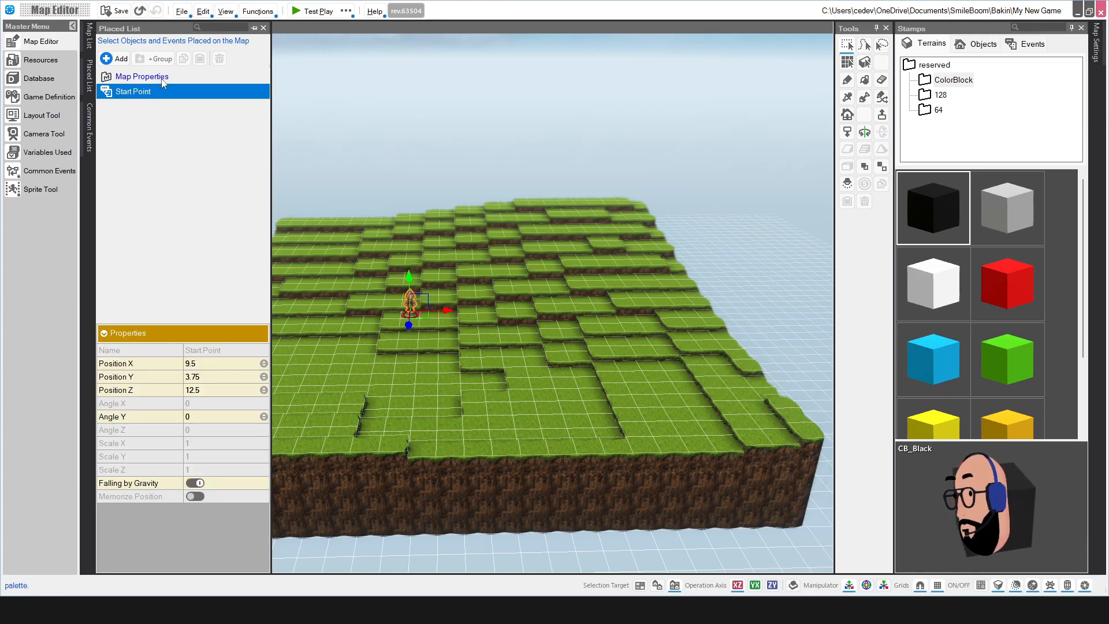
{"action": "left_click", "coordinate": [164, 81]}
{"action": "left_click", "coordinate": [151, 93]}
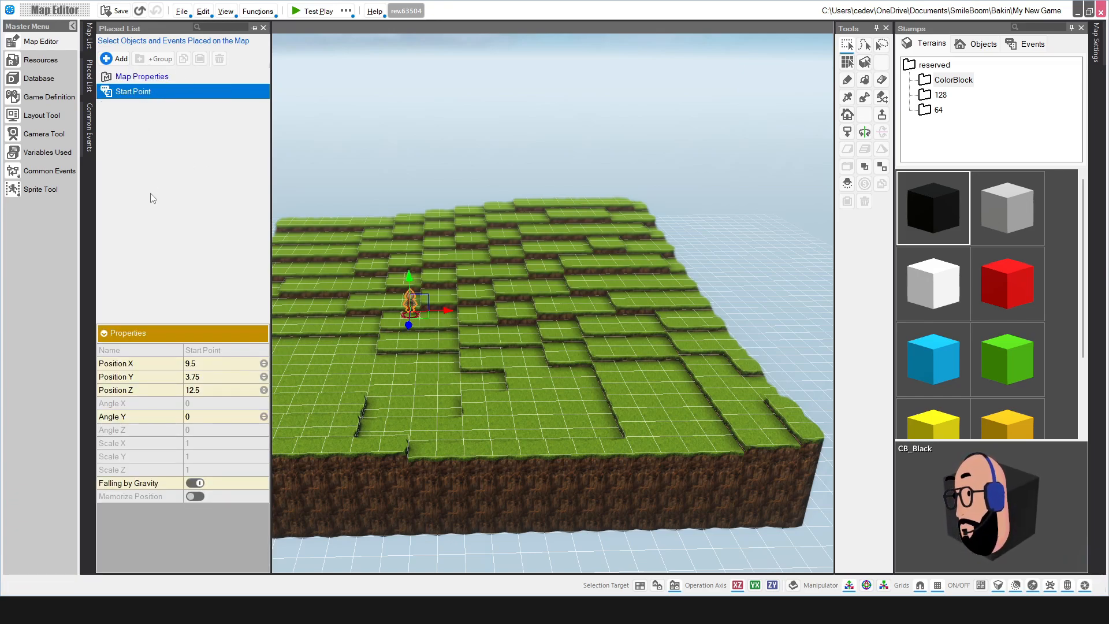
Step: Preview the destination picker for a new placed item, cancel it, and show the Common Events list
{"action": "left_click", "coordinate": [114, 59]}
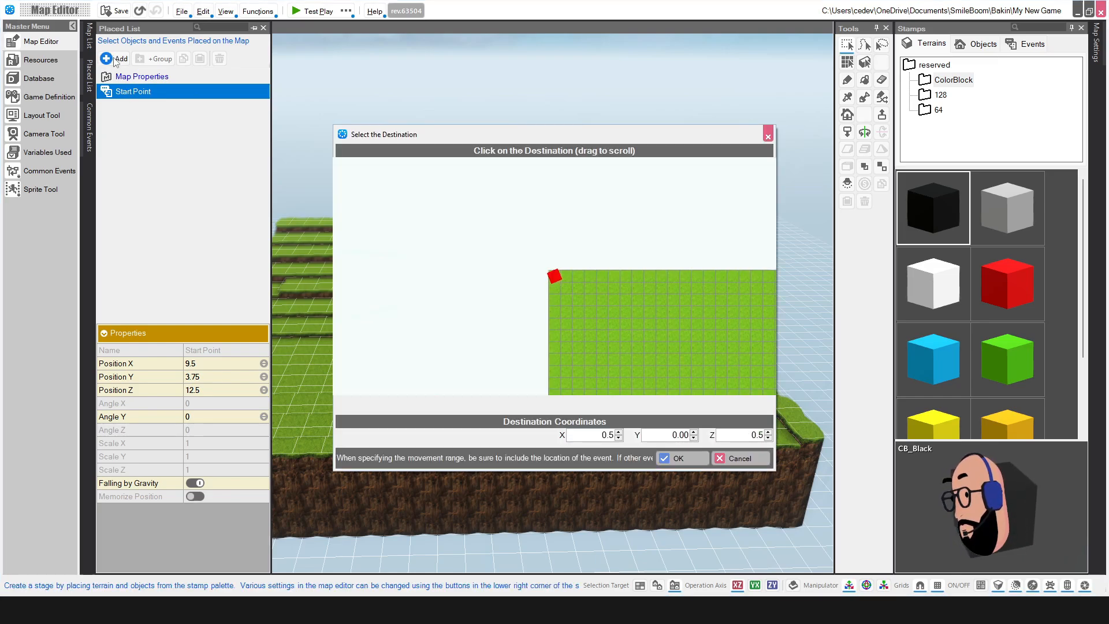
{"action": "left_click_drag", "start_coordinate": [478, 135], "coordinate": [459, 95]}
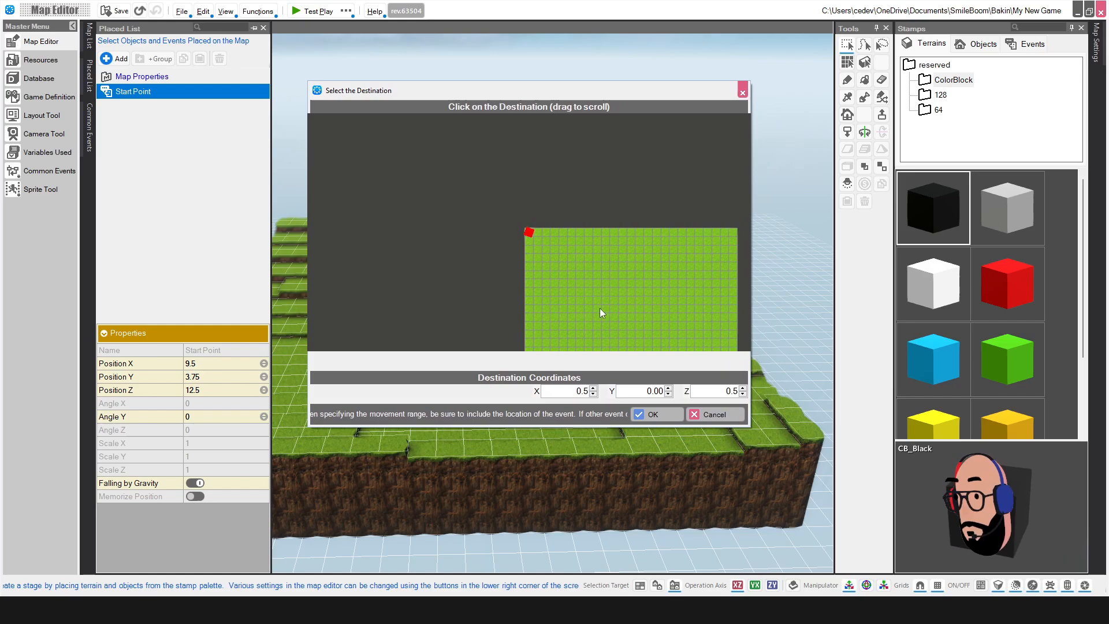
{"action": "left_click_drag", "start_coordinate": [599, 308], "coordinate": [539, 206]}
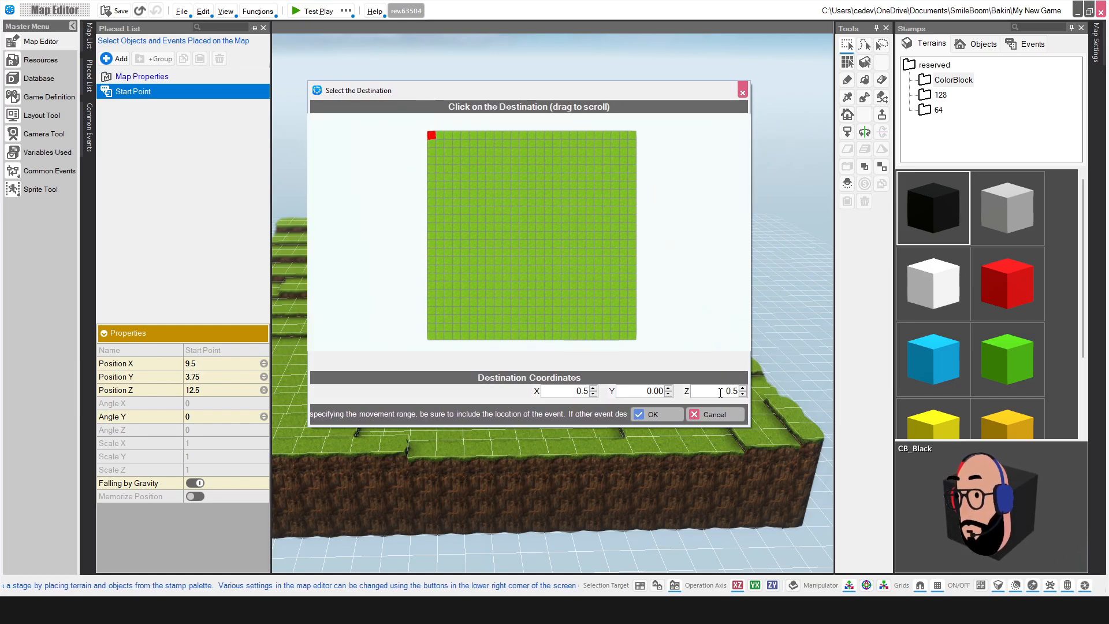
{"action": "left_click", "coordinate": [726, 416]}
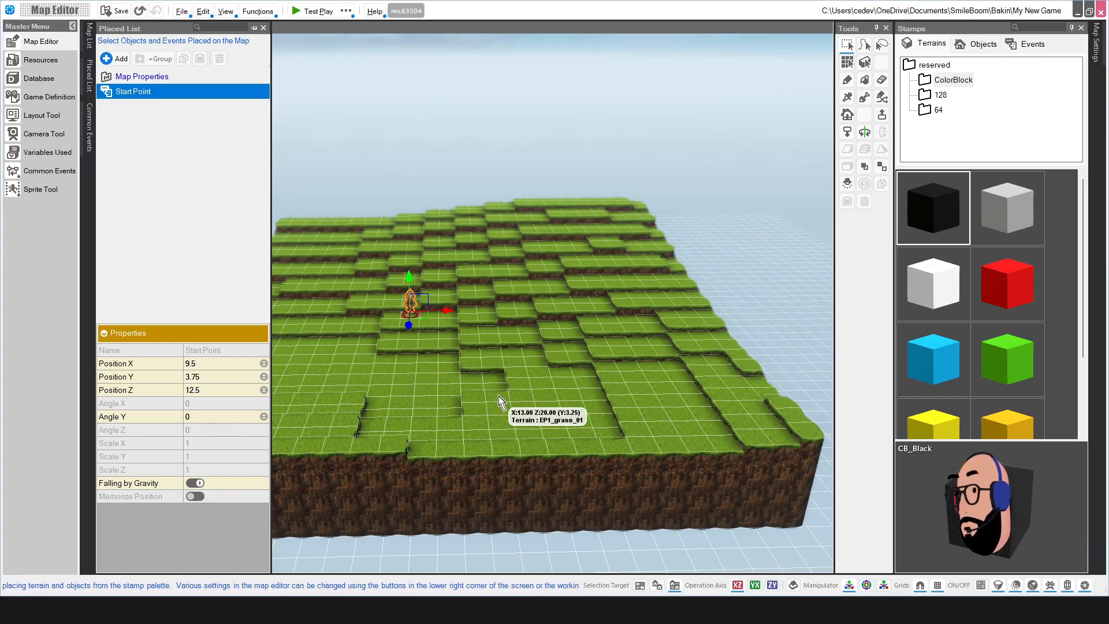
{"action": "left_click", "coordinate": [90, 128]}
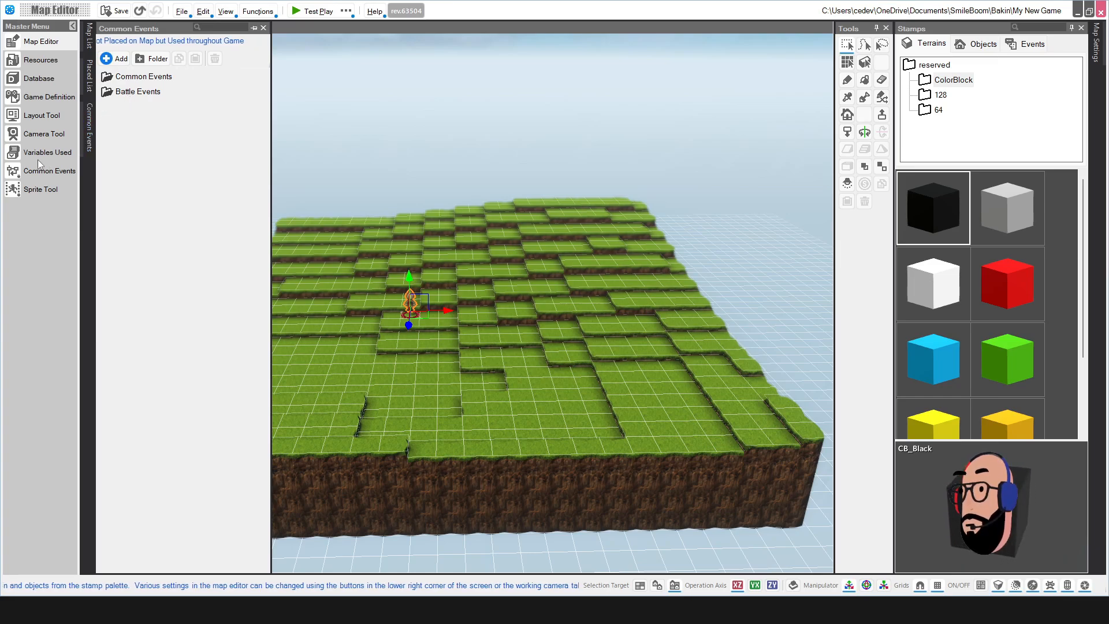
Step: Browse the Common Event Selector templates, cancel without adding one, and close the Common Events flyout
{"action": "left_click", "coordinate": [113, 59]}
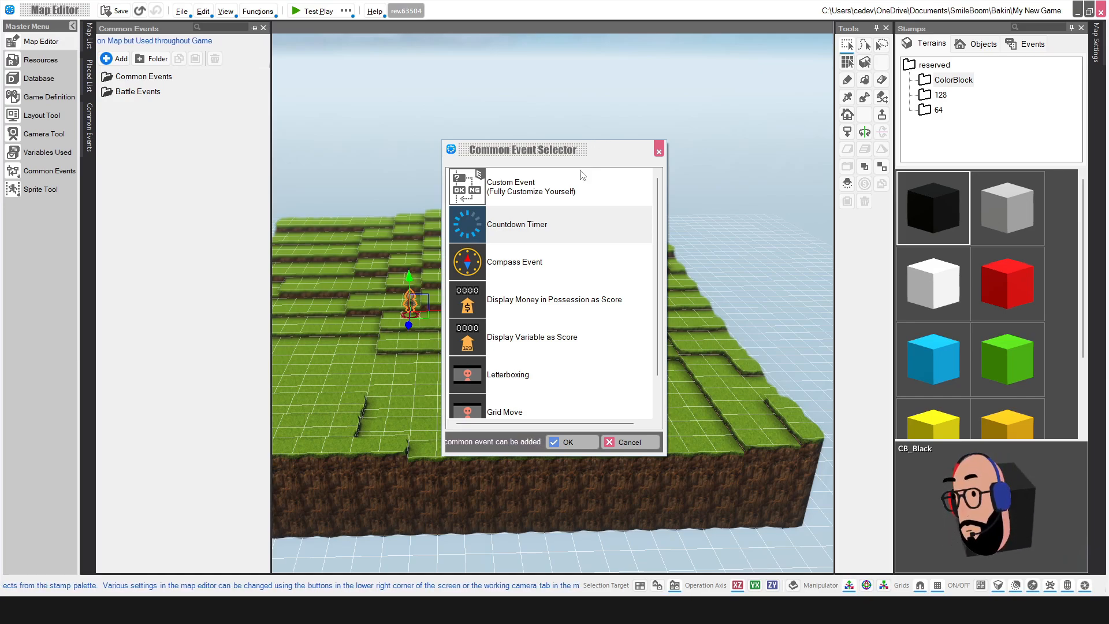
{"action": "left_click", "coordinate": [520, 186]}
{"action": "scroll", "coordinate": [587, 261], "scroll_direction": "down", "scroll_amount": 1}
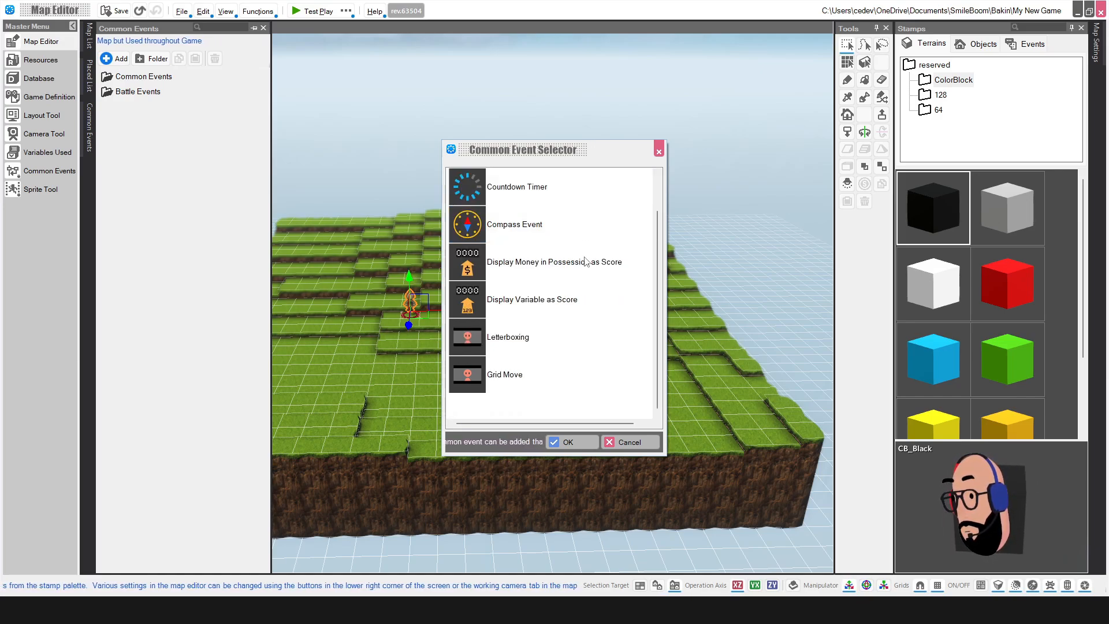
{"action": "scroll", "coordinate": [592, 298], "scroll_direction": "up", "scroll_amount": 1}
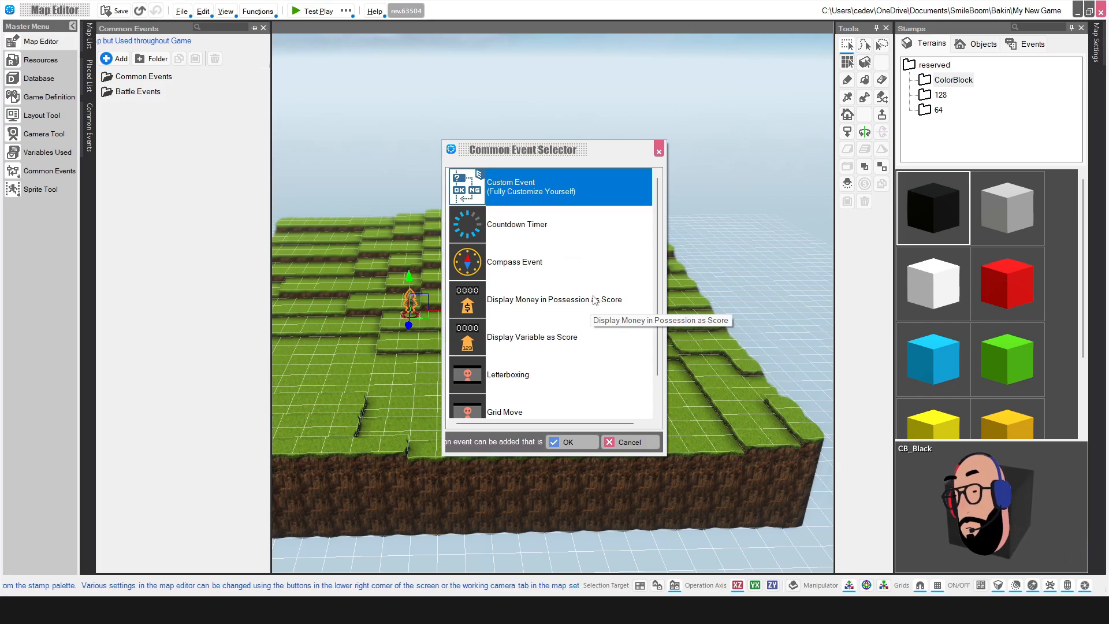
{"action": "scroll", "coordinate": [560, 272], "scroll_direction": "down", "scroll_amount": 1}
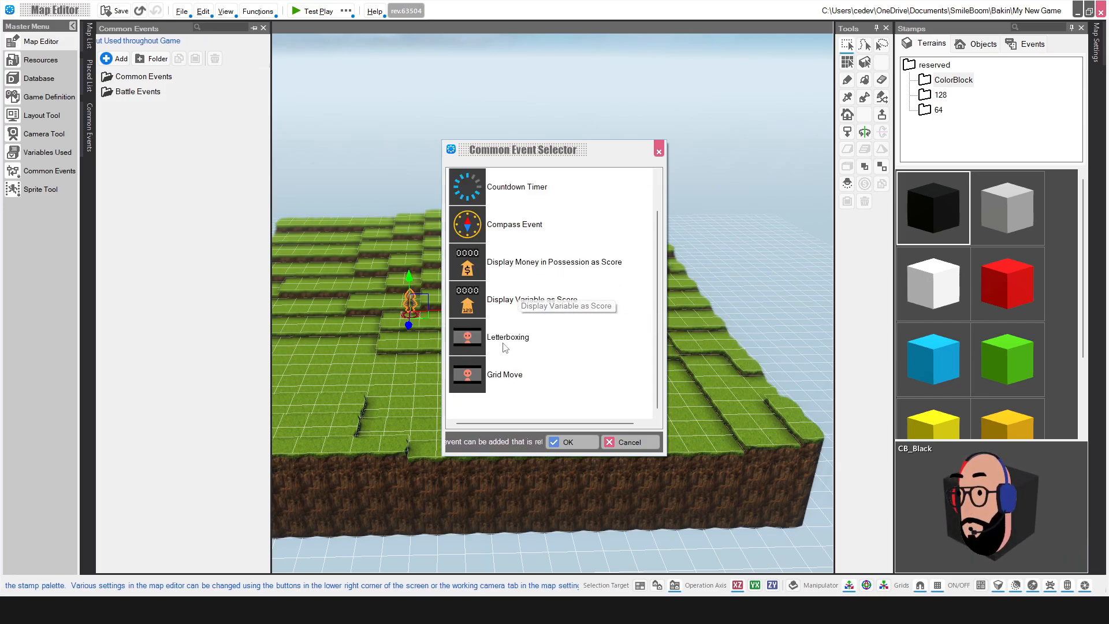
{"action": "scroll", "coordinate": [508, 335], "scroll_direction": "up", "scroll_amount": 1}
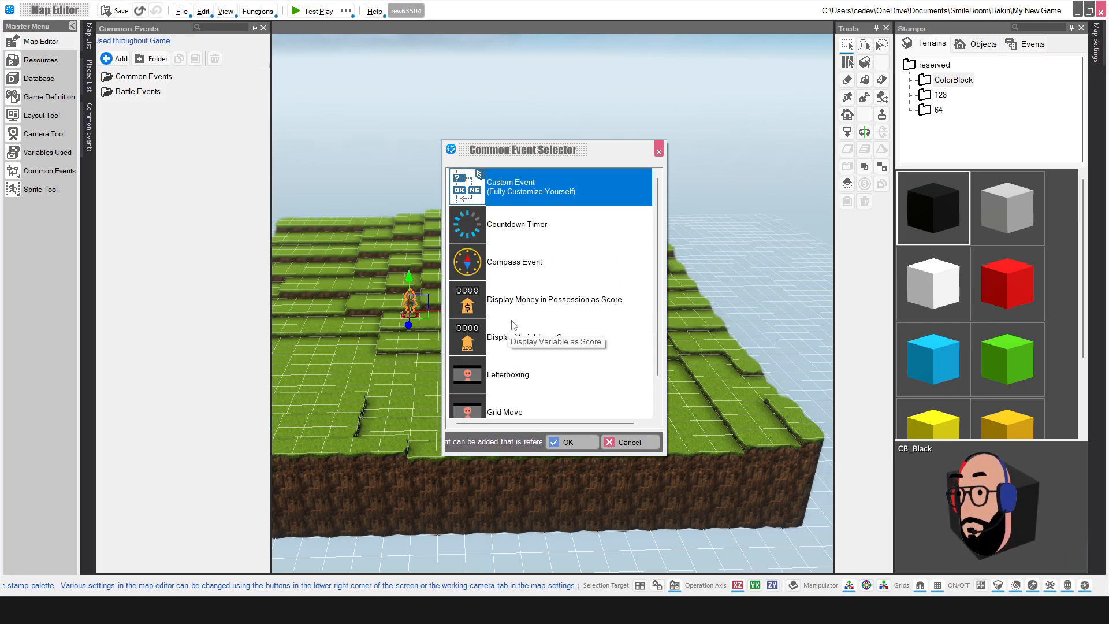
{"action": "scroll", "coordinate": [513, 325], "scroll_direction": "down", "scroll_amount": 1}
{"action": "scroll", "coordinate": [513, 326], "scroll_direction": "up", "scroll_amount": 1}
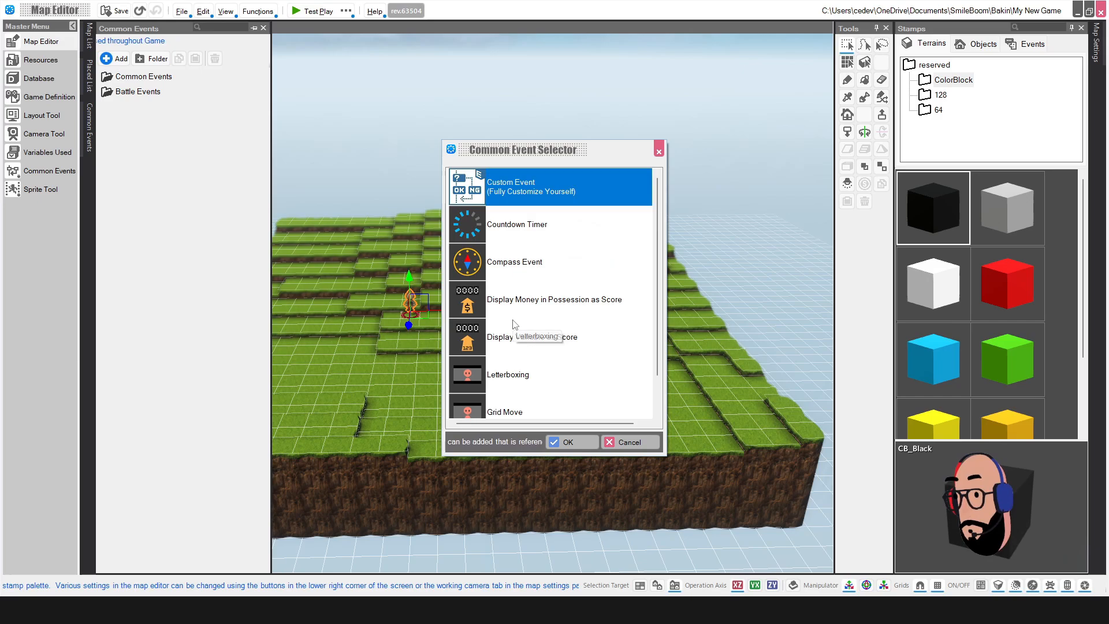
{"action": "left_click", "coordinate": [627, 441]}
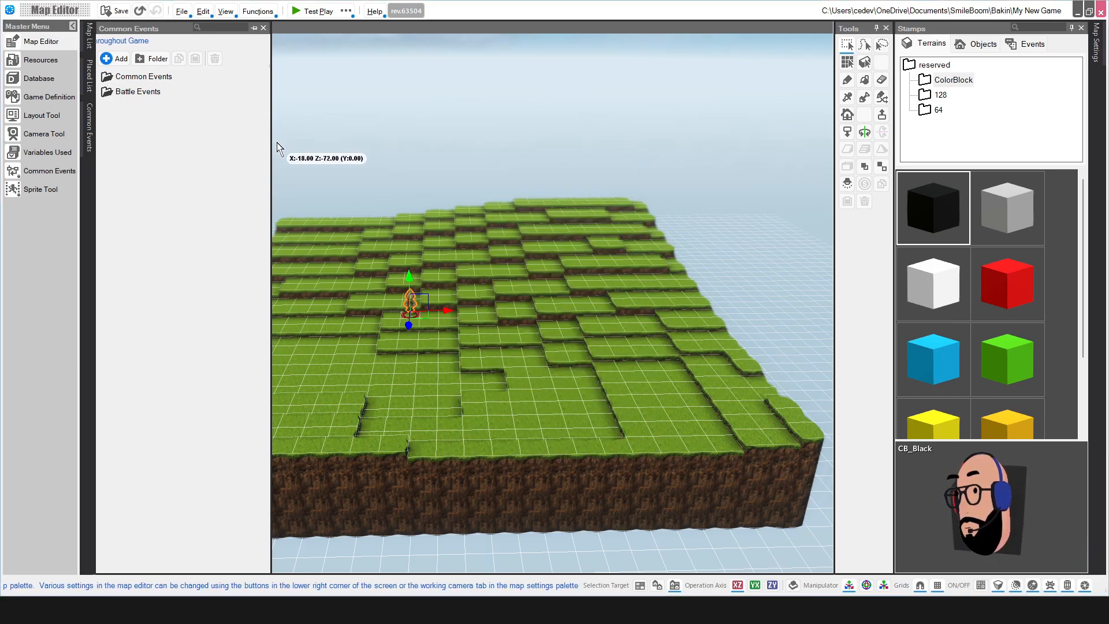
{"action": "left_click", "coordinate": [847, 46]}
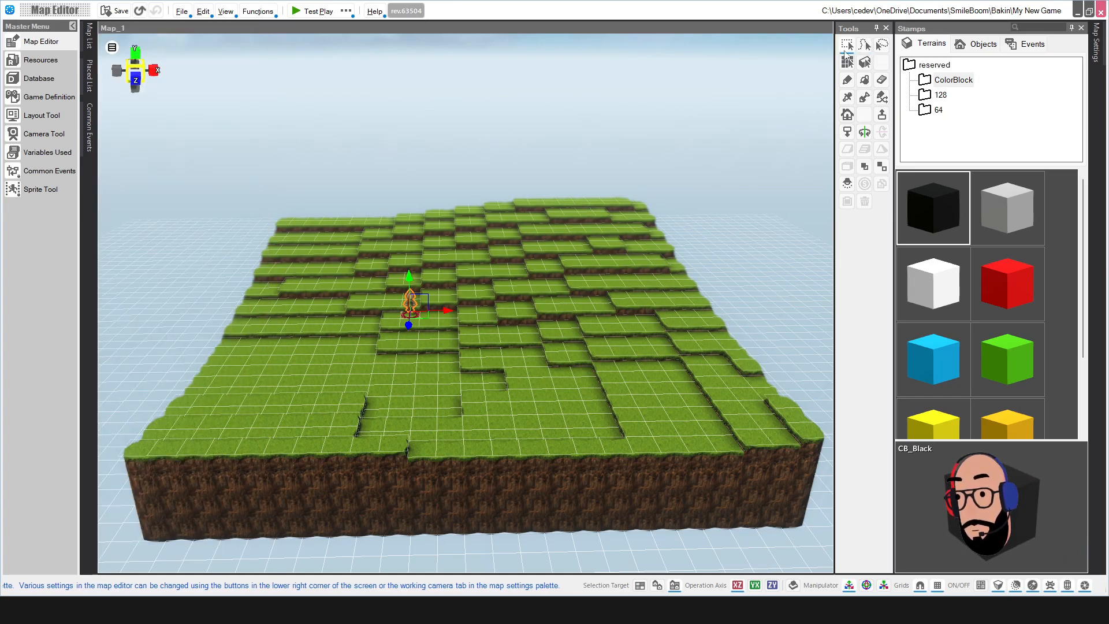
Step: Try Rectangle, Trace and Lasso selections on the grass around the start point, then clear them
{"action": "left_click_drag", "start_coordinate": [362, 370], "coordinate": [543, 398]}
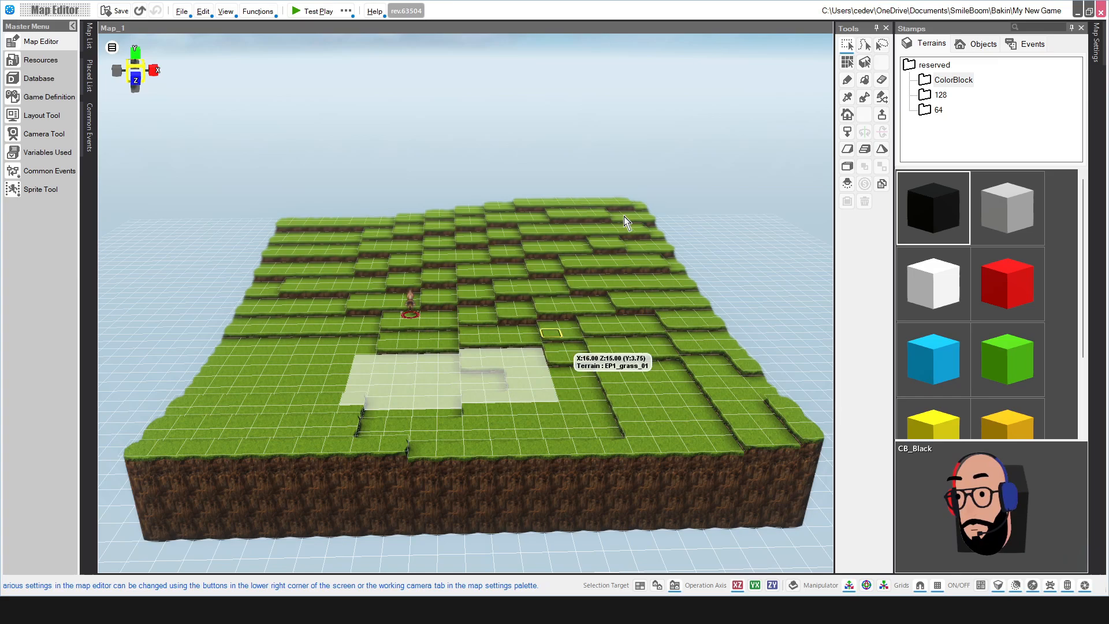
{"action": "left_click", "coordinate": [864, 46]}
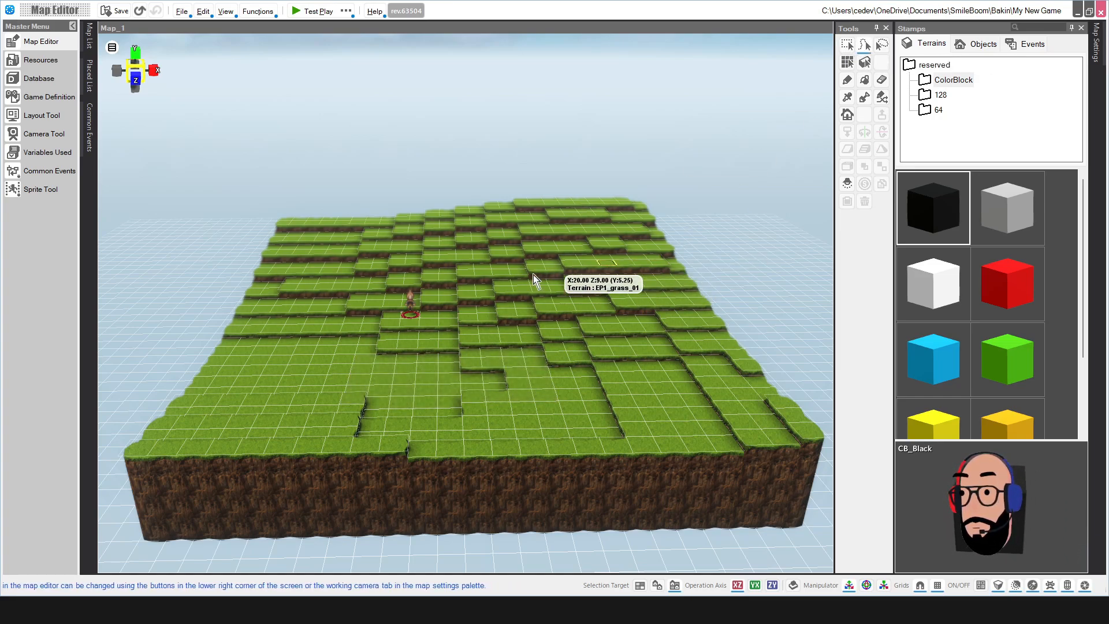
{"action": "mouse_move", "coordinate": [534, 275]}
{"action": "left_mouse_down"}
{"action": "mouse_move", "coordinate": [523, 354]}
{"action": "mouse_move", "coordinate": [429, 324]}
{"action": "mouse_move", "coordinate": [355, 273]}
{"action": "mouse_move", "coordinate": [393, 388]}
{"action": "left_mouse_up"}
{"action": "left_click", "coordinate": [881, 46]}
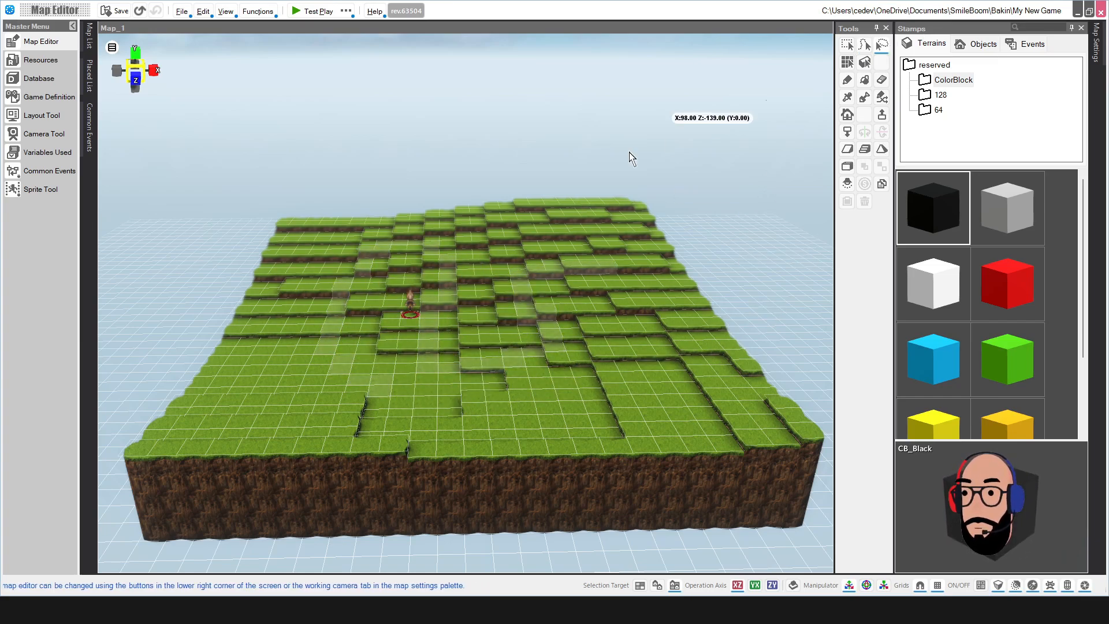
{"action": "mouse_move", "coordinate": [512, 226]}
{"action": "left_mouse_down"}
{"action": "mouse_move", "coordinate": [439, 317]}
{"action": "mouse_move", "coordinate": [566, 283]}
{"action": "mouse_move", "coordinate": [515, 225]}
{"action": "mouse_move", "coordinate": [508, 322]}
{"action": "mouse_move", "coordinate": [396, 248]}
{"action": "mouse_move", "coordinate": [372, 367]}
{"action": "mouse_move", "coordinate": [555, 370]}
{"action": "left_mouse_up"}
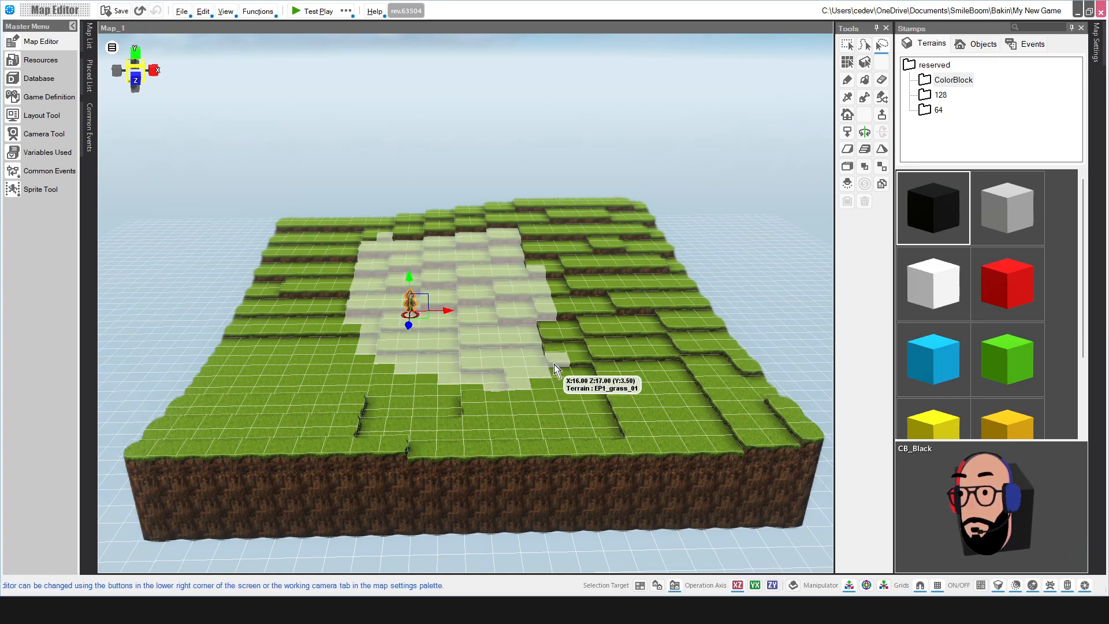
{"action": "mouse_move", "coordinate": [590, 226]}
{"action": "left_mouse_down"}
{"action": "mouse_move", "coordinate": [543, 230]}
{"action": "mouse_move", "coordinate": [487, 374]}
{"action": "mouse_move", "coordinate": [637, 309]}
{"action": "left_mouse_up"}
{"action": "mouse_move", "coordinate": [433, 222]}
{"action": "left_mouse_down"}
{"action": "mouse_move", "coordinate": [350, 250]}
{"action": "mouse_move", "coordinate": [518, 401]}
{"action": "mouse_move", "coordinate": [487, 294]}
{"action": "mouse_move", "coordinate": [425, 296]}
{"action": "mouse_move", "coordinate": [422, 286]}
{"action": "left_mouse_up"}
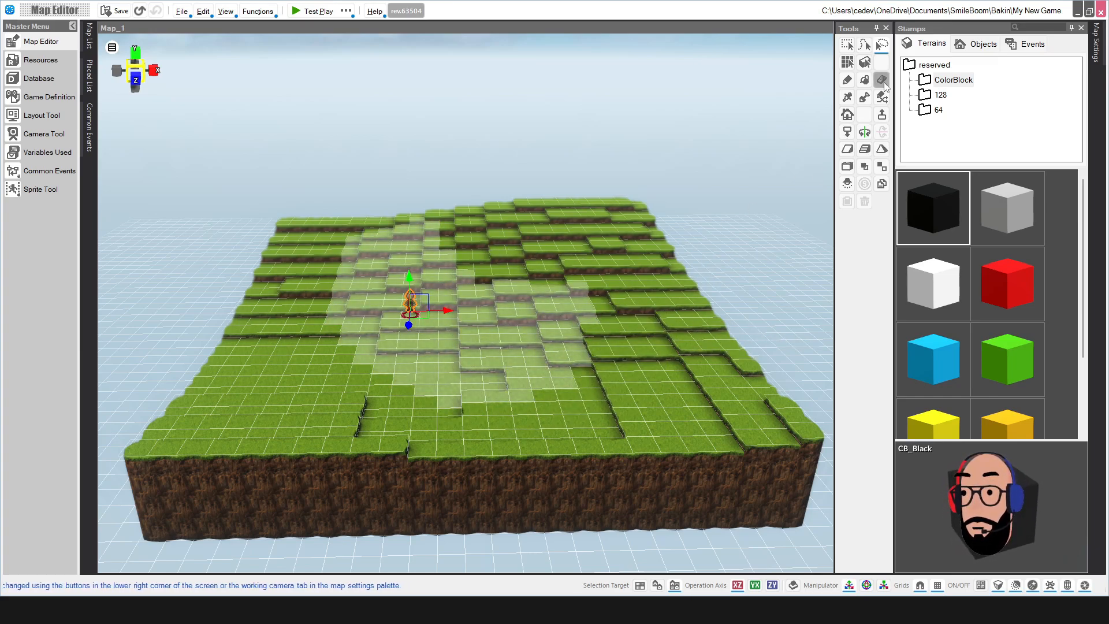
{"action": "left_click", "coordinate": [321, 345]}
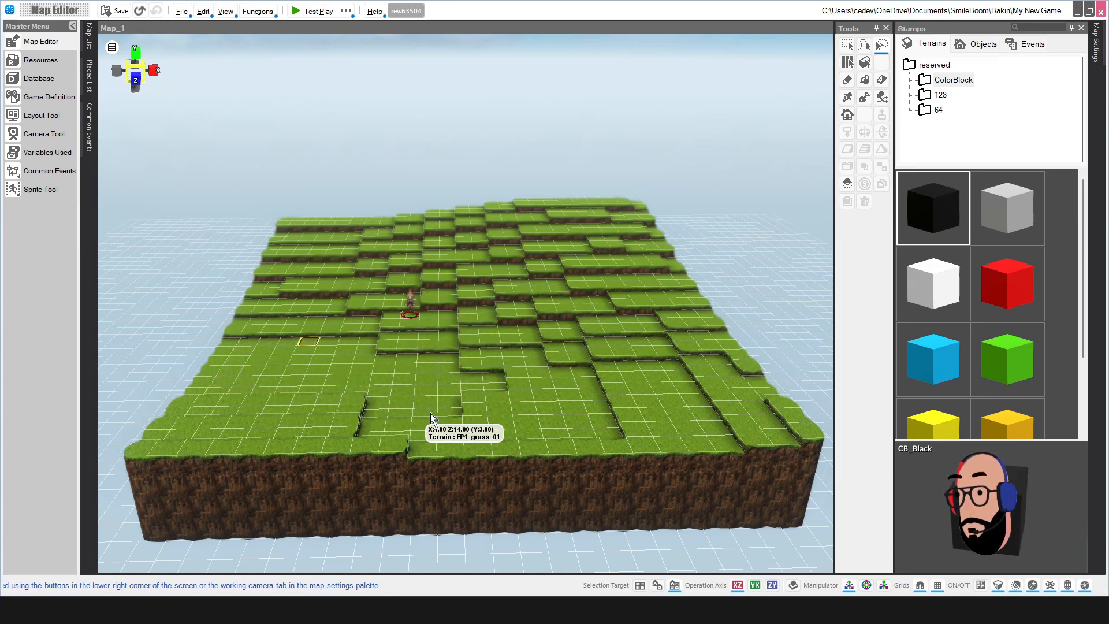
Step: Lasso a lower-left grass patch, select a raised plateau, and choose the pencil painting tool
{"action": "mouse_move", "coordinate": [433, 420]}
{"action": "left_mouse_down"}
{"action": "mouse_move", "coordinate": [481, 365]}
{"action": "mouse_move", "coordinate": [392, 369]}
{"action": "mouse_move", "coordinate": [324, 346]}
{"action": "left_mouse_up"}
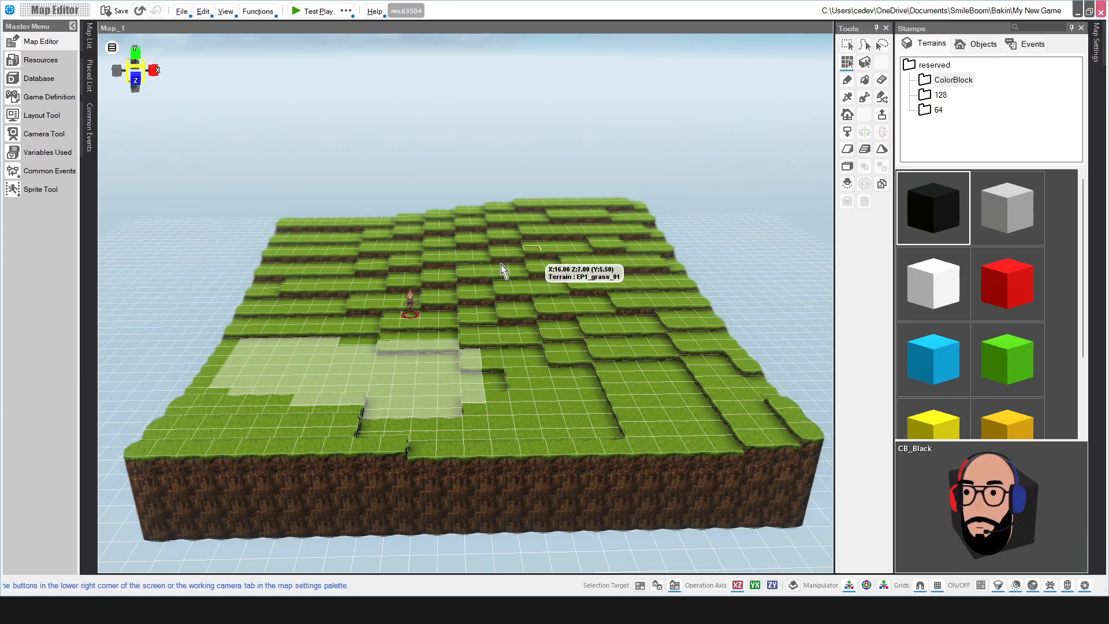
{"action": "left_click", "coordinate": [448, 263]}
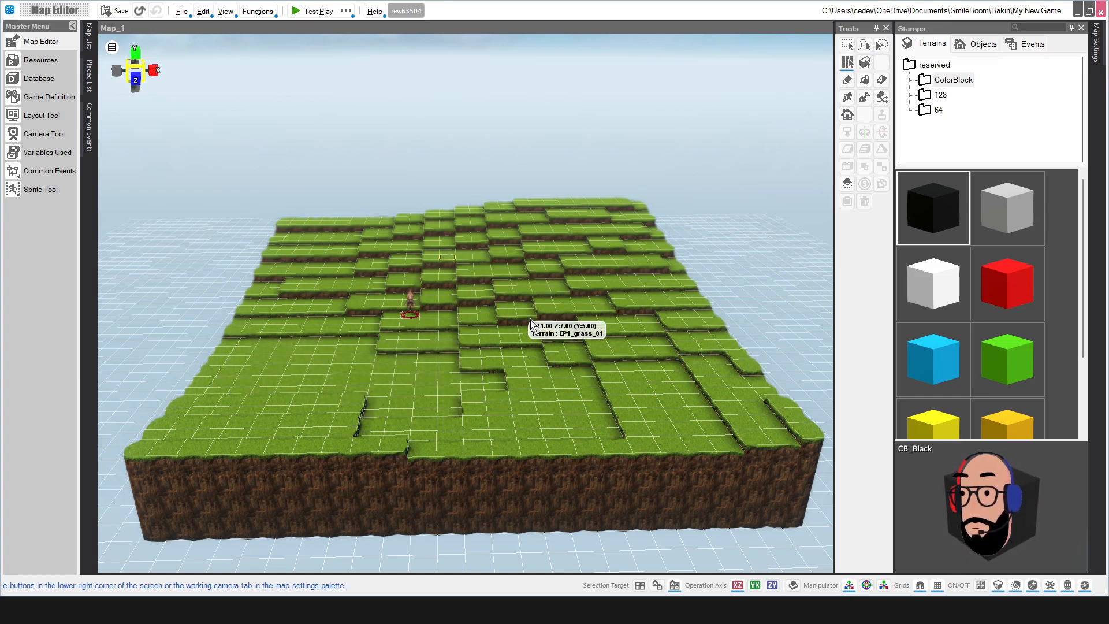
{"action": "left_click", "coordinate": [849, 82]}
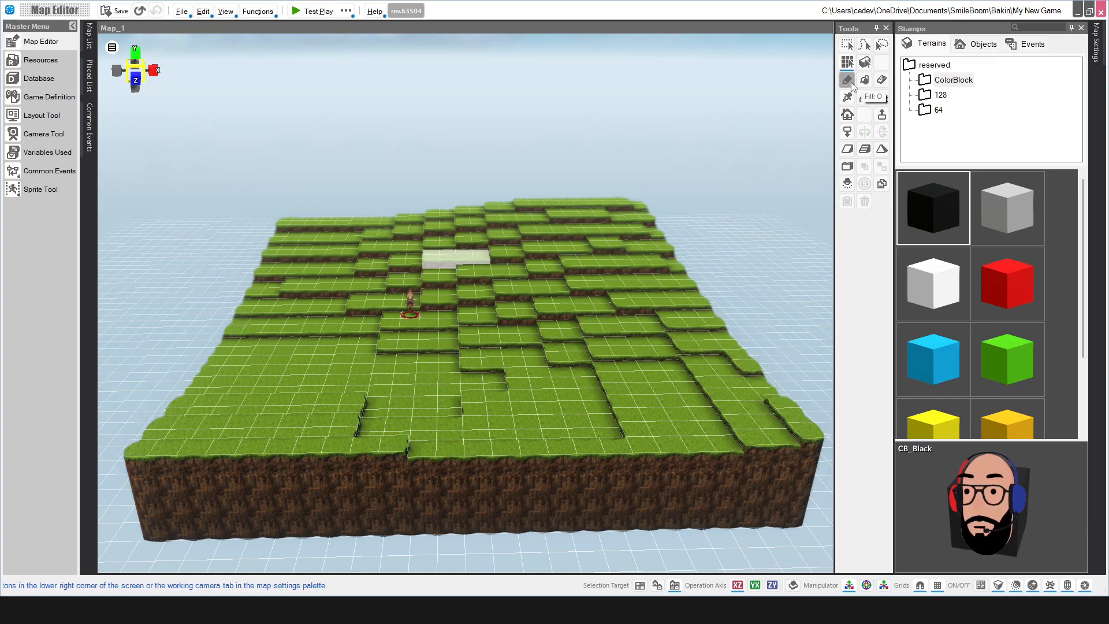
{"action": "left_click", "coordinate": [864, 82]}
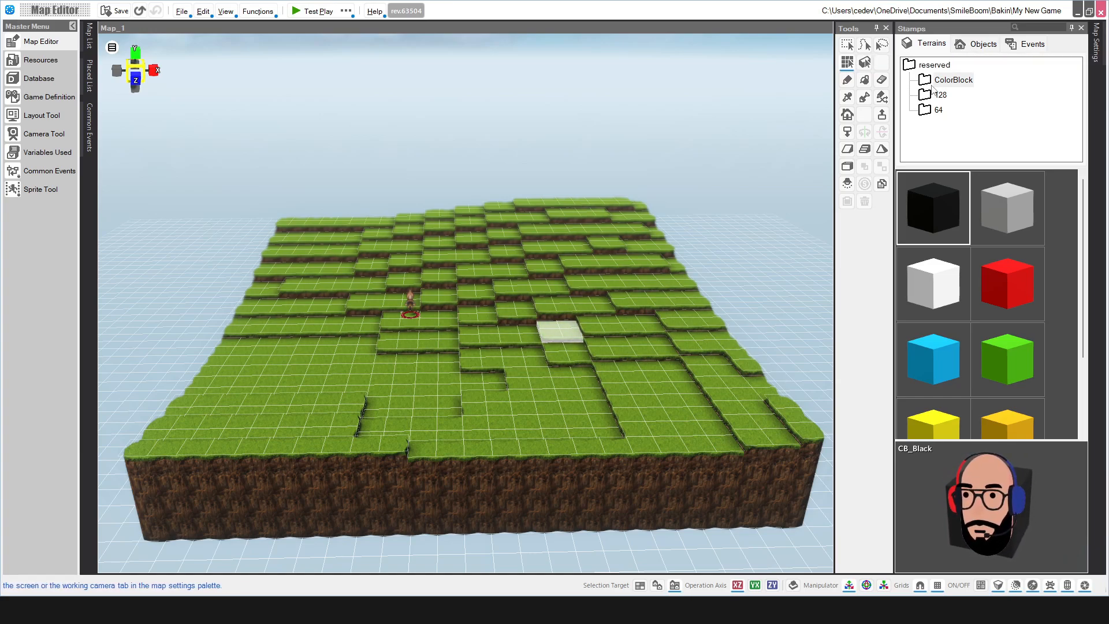
Step: Paint a rectangular patch of red ColorBlock cubes onto the grass near the map centre
{"action": "left_click", "coordinate": [948, 80]}
{"action": "left_click", "coordinate": [941, 217]}
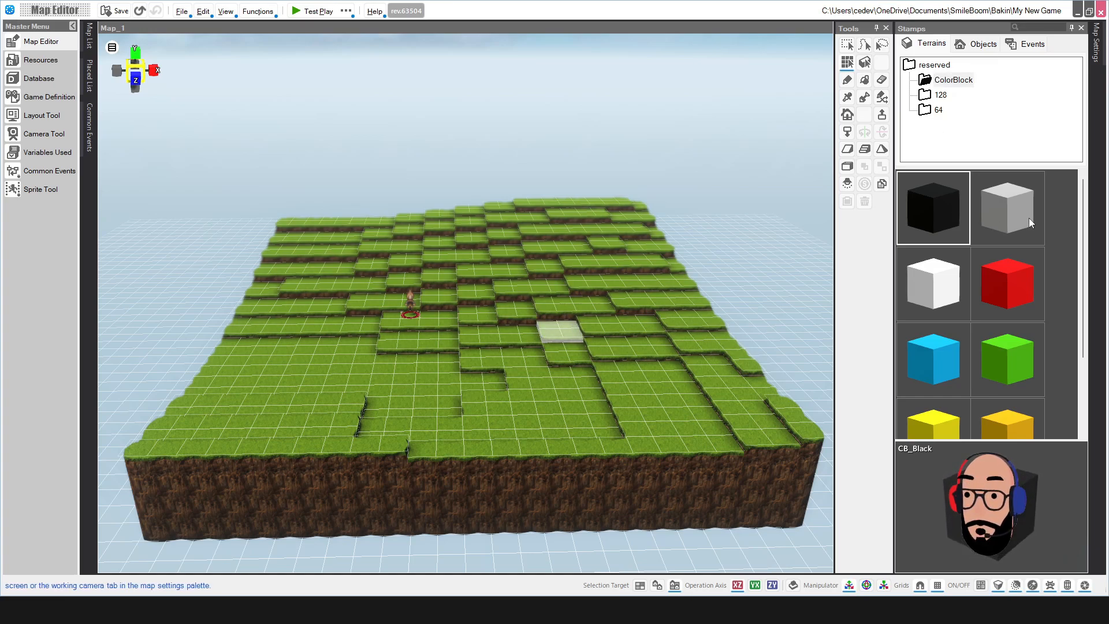
{"action": "left_click", "coordinate": [948, 283]}
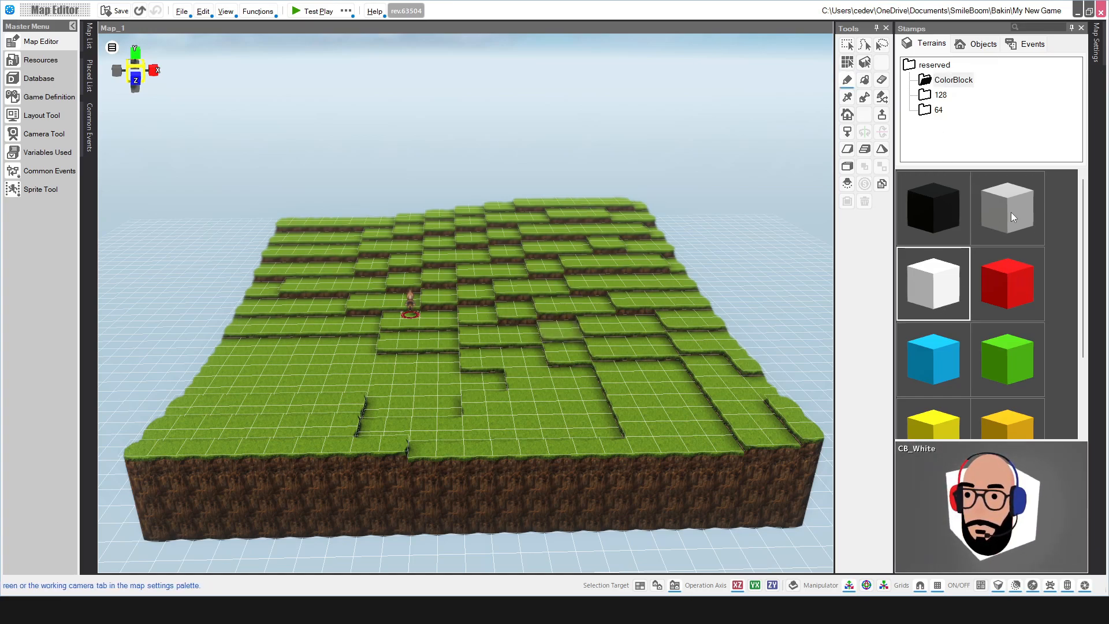
{"action": "left_click", "coordinate": [1005, 305]}
{"action": "scroll", "coordinate": [1006, 306], "scroll_direction": "down", "scroll_amount": 1}
{"action": "scroll", "coordinate": [1007, 303], "scroll_direction": "up", "scroll_amount": 1}
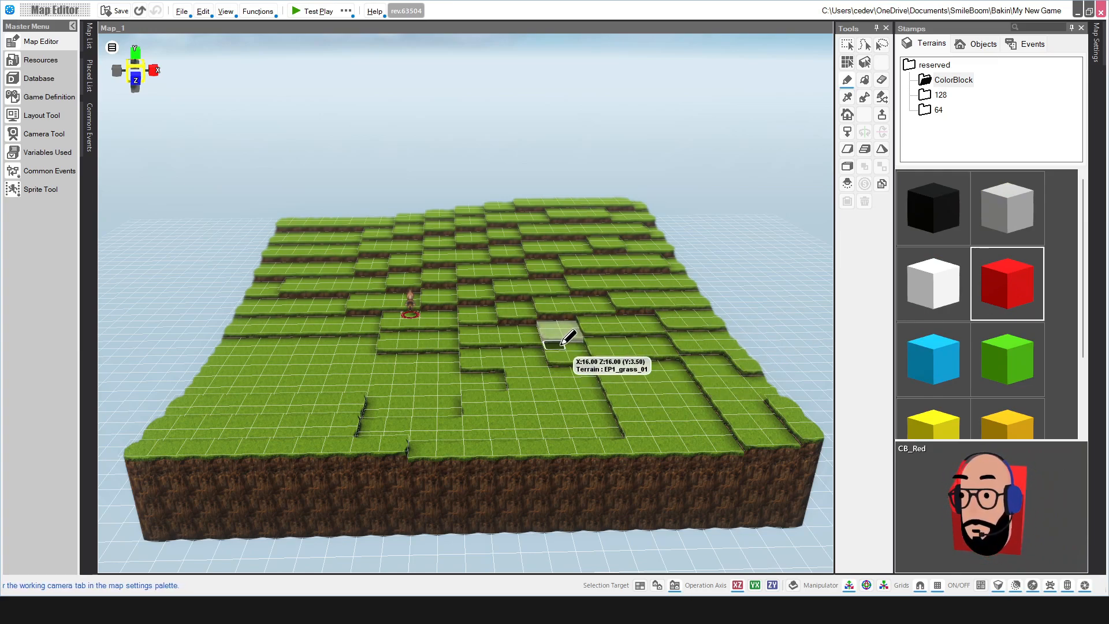
{"action": "left_click_drag", "start_coordinate": [561, 346], "coordinate": [522, 340]}
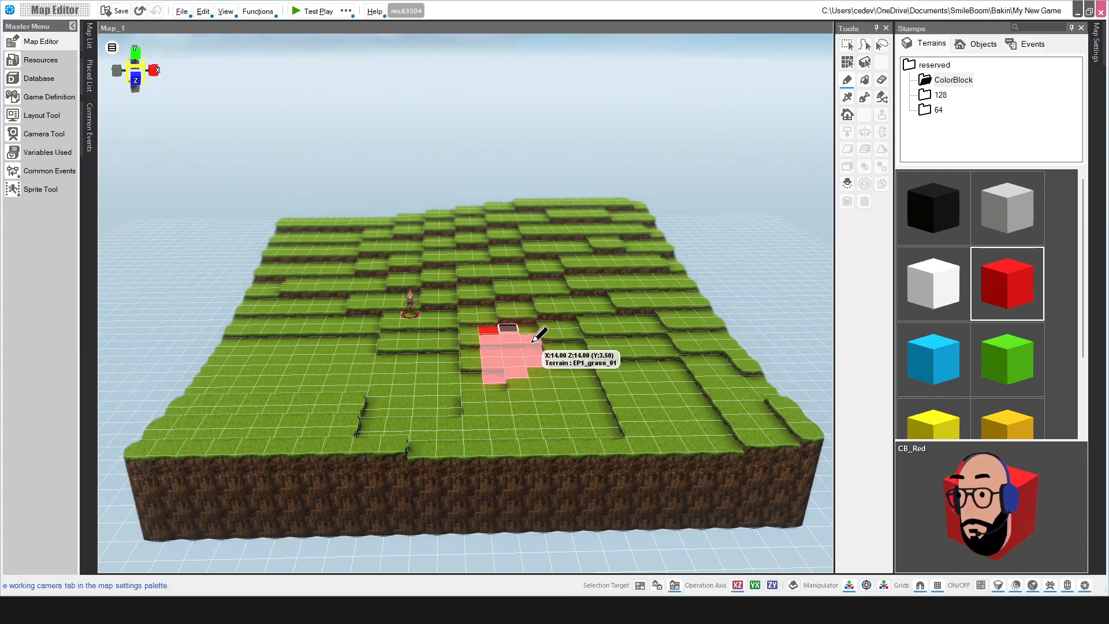
{"action": "left_click_drag", "start_coordinate": [502, 379], "coordinate": [549, 386]}
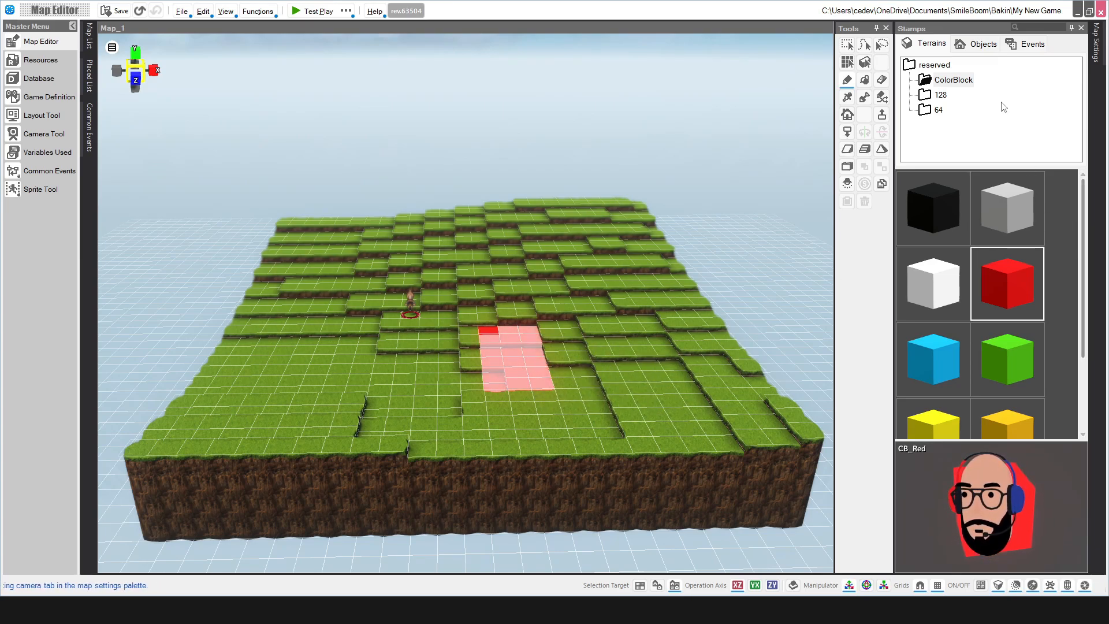
Step: Repaint every red cell with EP1_bricks_01 brick terrain from folder 128
{"action": "left_click", "coordinate": [934, 96]}
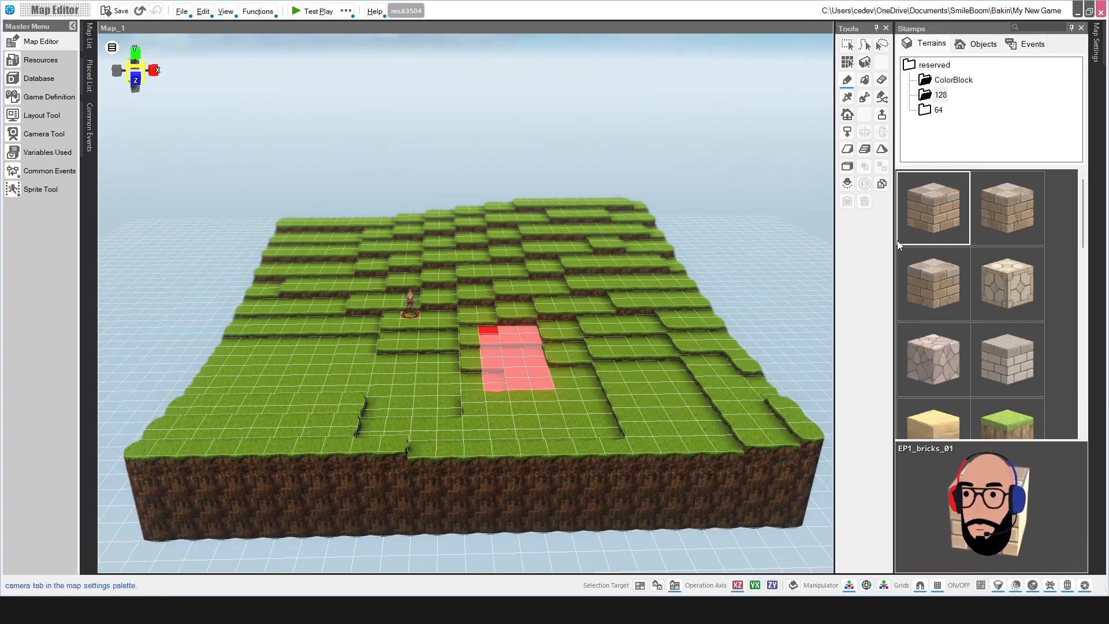
{"action": "mouse_move", "coordinate": [508, 382]}
{"action": "left_mouse_down"}
{"action": "mouse_move", "coordinate": [542, 370]}
{"action": "mouse_move", "coordinate": [516, 339]}
{"action": "mouse_move", "coordinate": [539, 337]}
{"action": "mouse_move", "coordinate": [509, 369]}
{"action": "mouse_move", "coordinate": [501, 331]}
{"action": "left_mouse_up"}
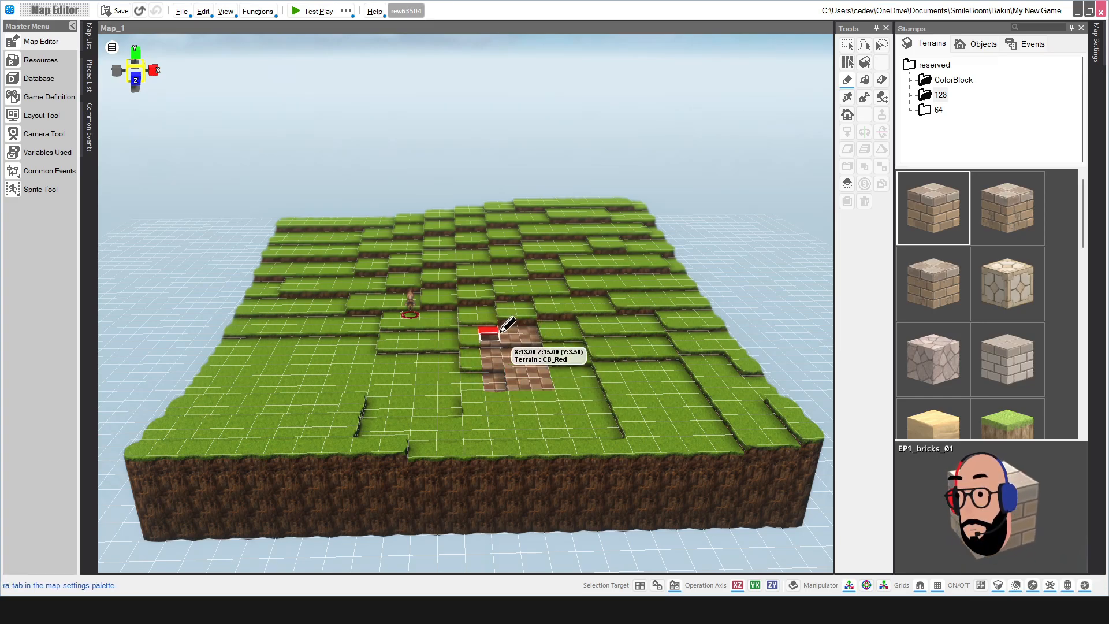
{"action": "left_click", "coordinate": [490, 330]}
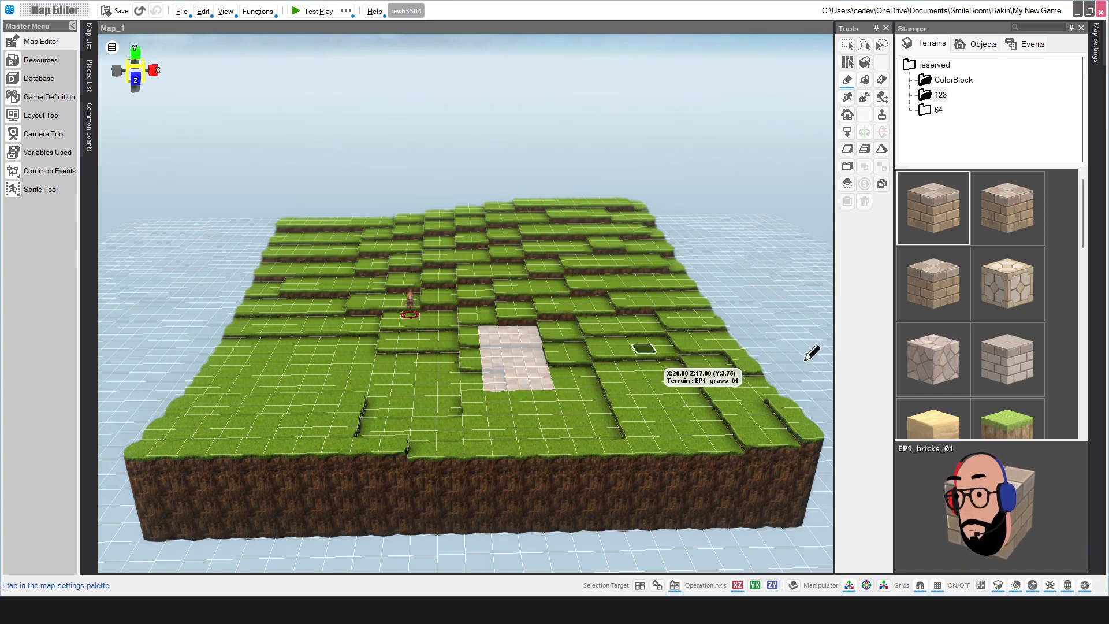
Step: Pick EP1_grass64_02 from the Terrains stamps and paint it over all the brick cells
{"action": "left_click", "coordinate": [939, 109]}
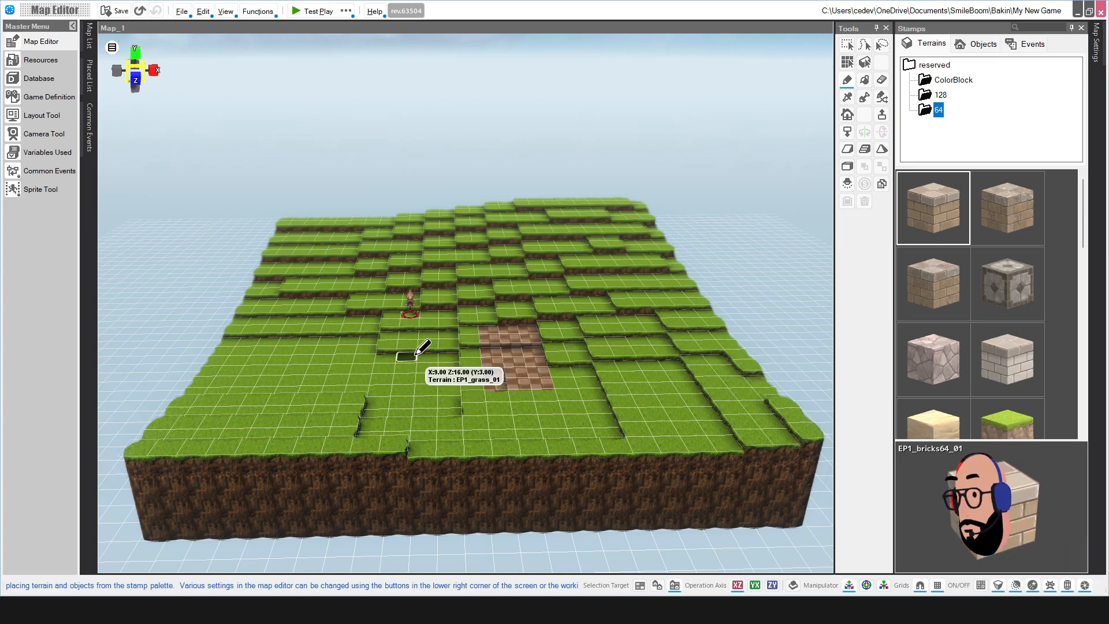
{"action": "scroll", "coordinate": [422, 350], "scroll_direction": "up", "scroll_amount": 5}
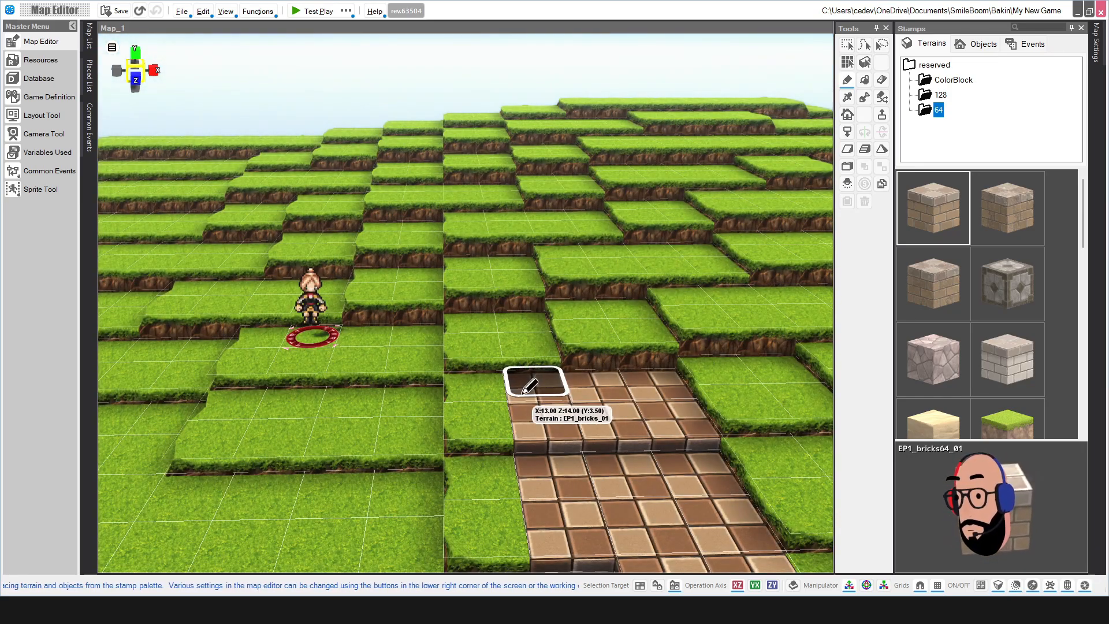
{"action": "scroll", "coordinate": [462, 372], "scroll_direction": "down", "scroll_amount": 4}
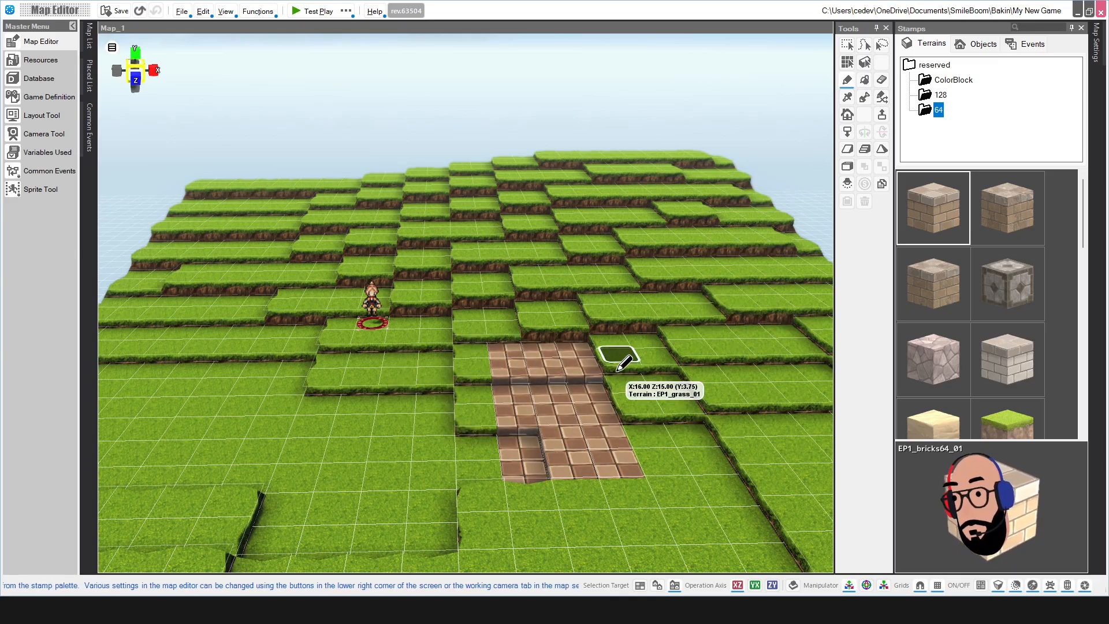
{"action": "scroll", "coordinate": [526, 352], "scroll_direction": "down", "scroll_amount": 3}
{"action": "scroll", "coordinate": [520, 361], "scroll_direction": "up", "scroll_amount": 2}
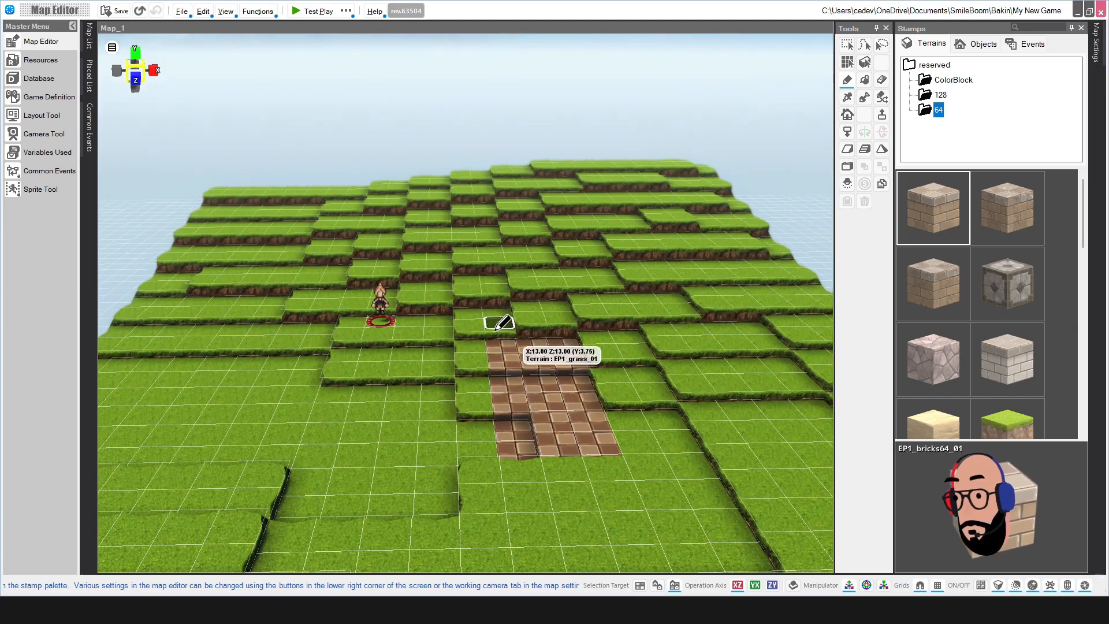
{"action": "scroll", "coordinate": [956, 312], "scroll_direction": "down", "scroll_amount": 3}
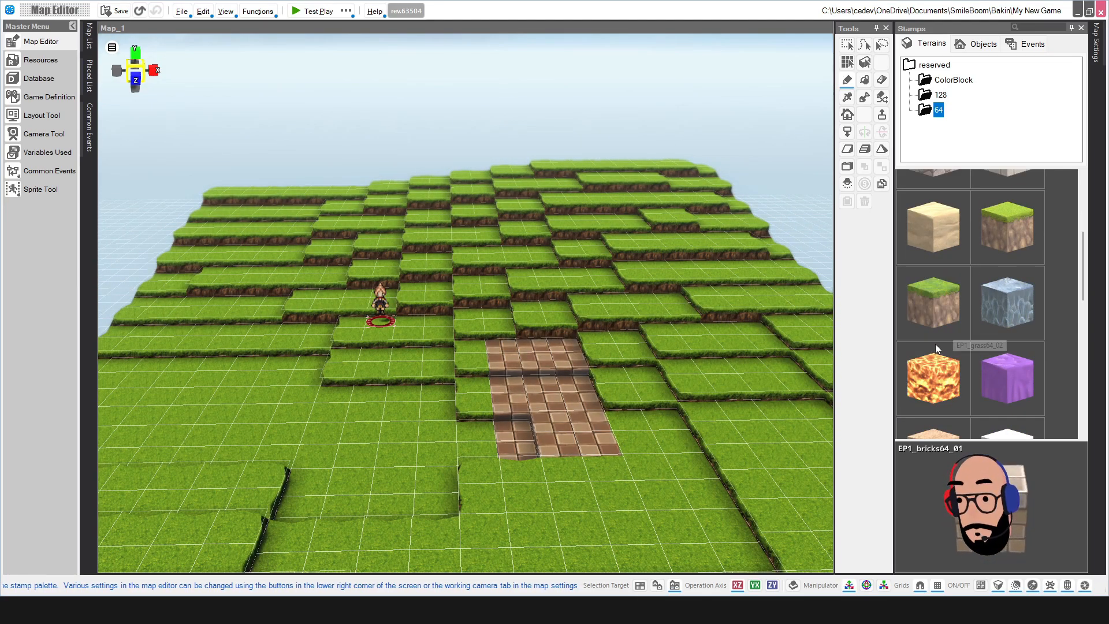
{"action": "left_click", "coordinate": [940, 301]}
{"action": "left_click_drag", "start_coordinate": [572, 356], "coordinate": [510, 445]}
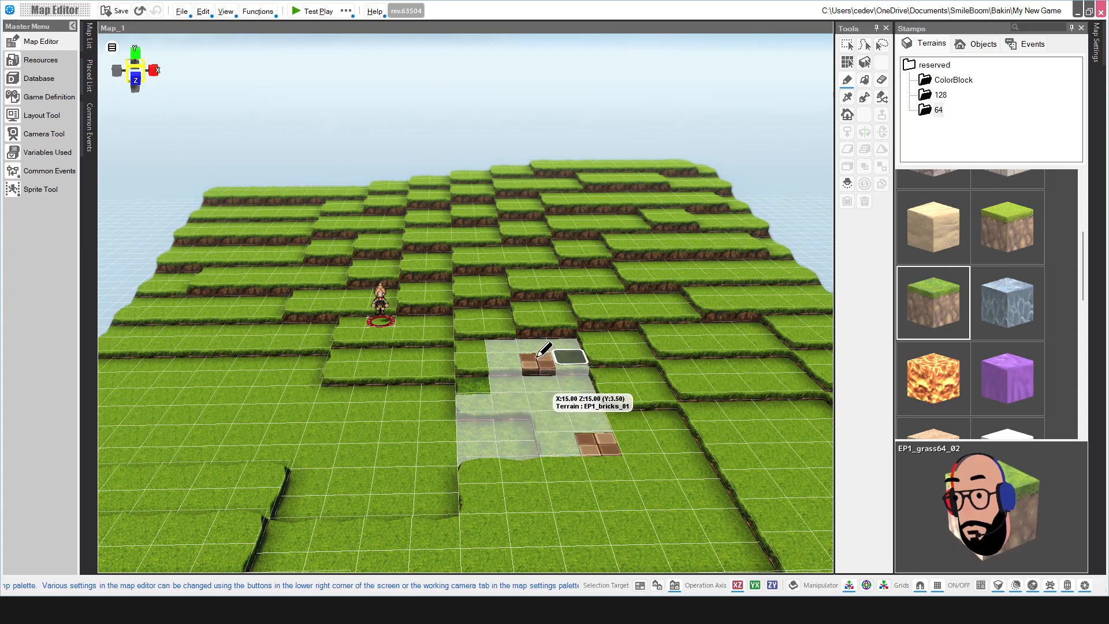
{"action": "left_click_drag", "start_coordinate": [538, 357], "coordinate": [599, 438]}
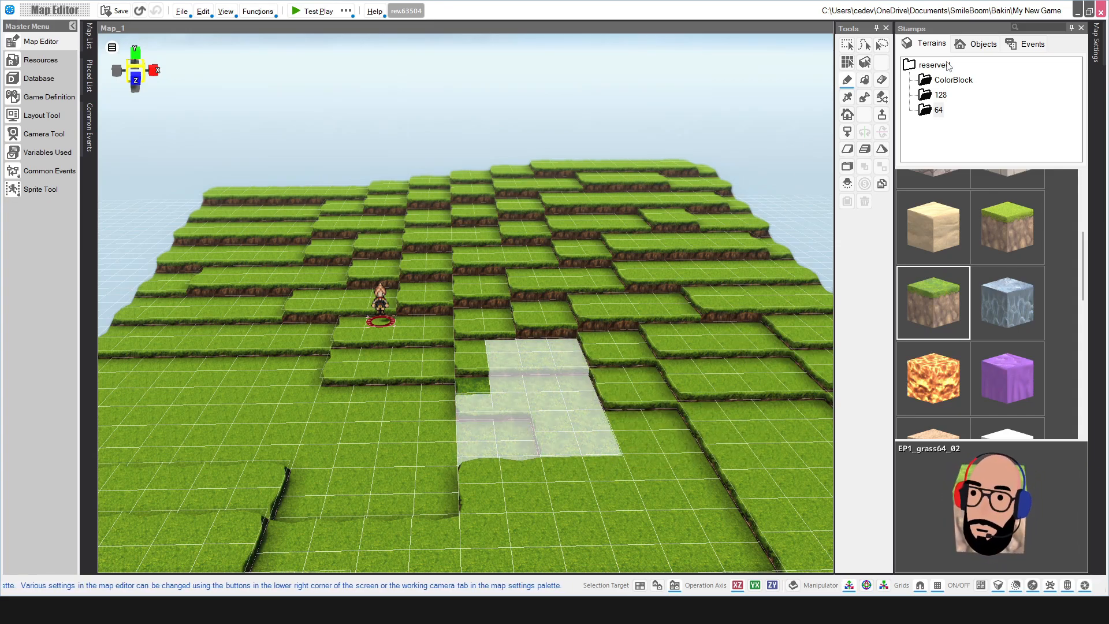
Step: Open BasicSet > Particles in the Objects stamps and place a Rain effect beside the grass patch
{"action": "left_click", "coordinate": [976, 44]}
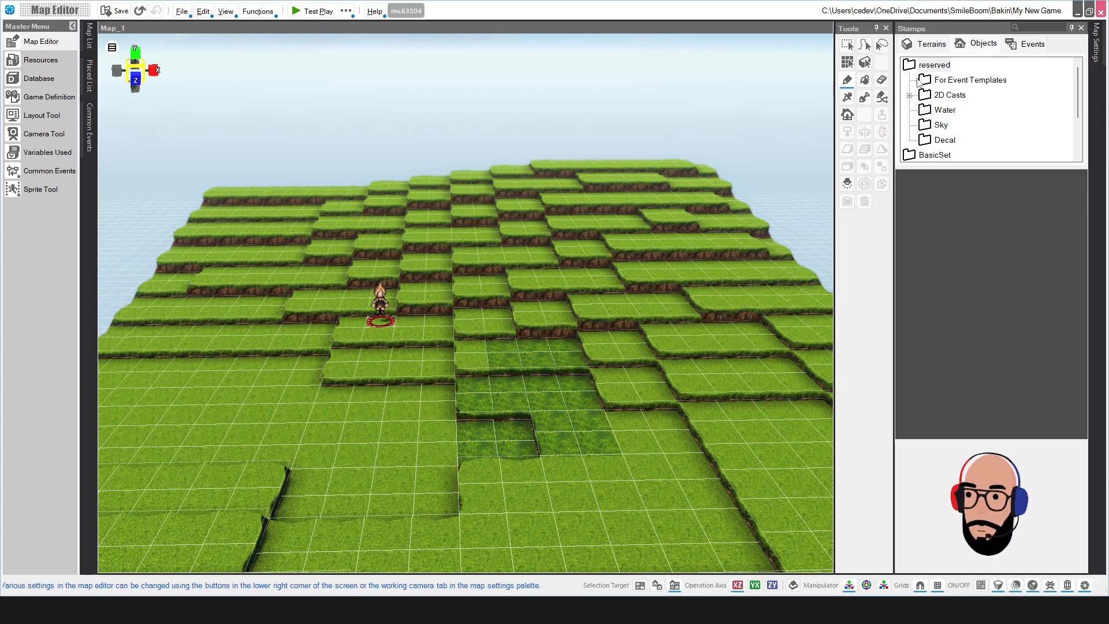
{"action": "scroll", "coordinate": [919, 83], "scroll_direction": "down", "scroll_amount": 2}
{"action": "scroll", "coordinate": [919, 110], "scroll_direction": "up", "scroll_amount": 2}
{"action": "scroll", "coordinate": [920, 138], "scroll_direction": "down", "scroll_amount": 2}
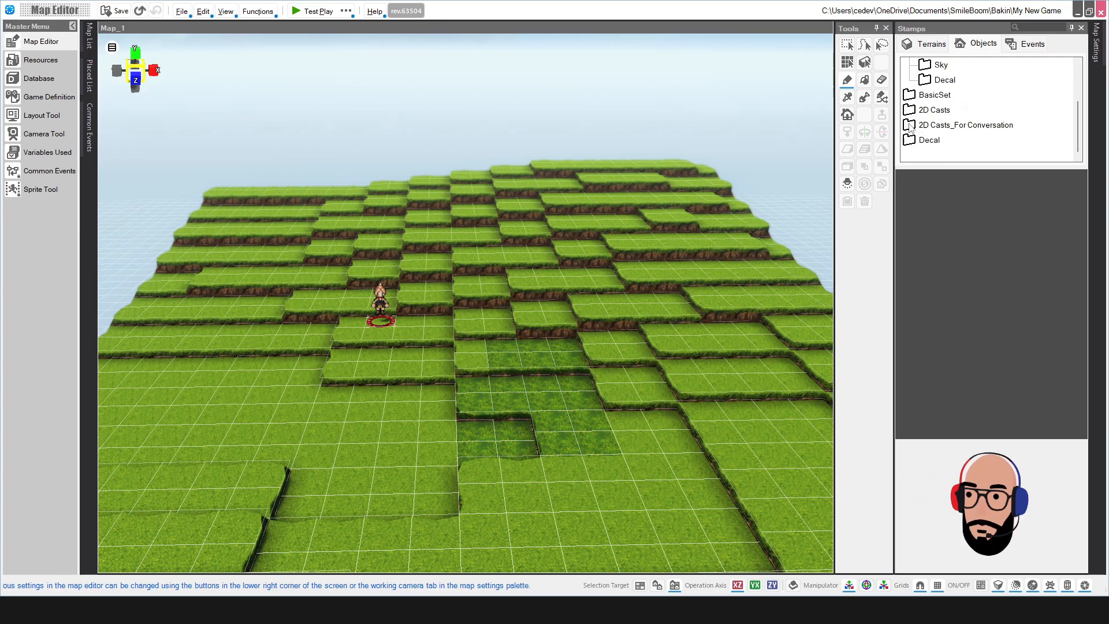
{"action": "scroll", "coordinate": [910, 121], "scroll_direction": "up", "scroll_amount": 2}
{"action": "double_click", "coordinate": [905, 153]}
{"action": "scroll", "coordinate": [924, 127], "scroll_direction": "down", "scroll_amount": 1}
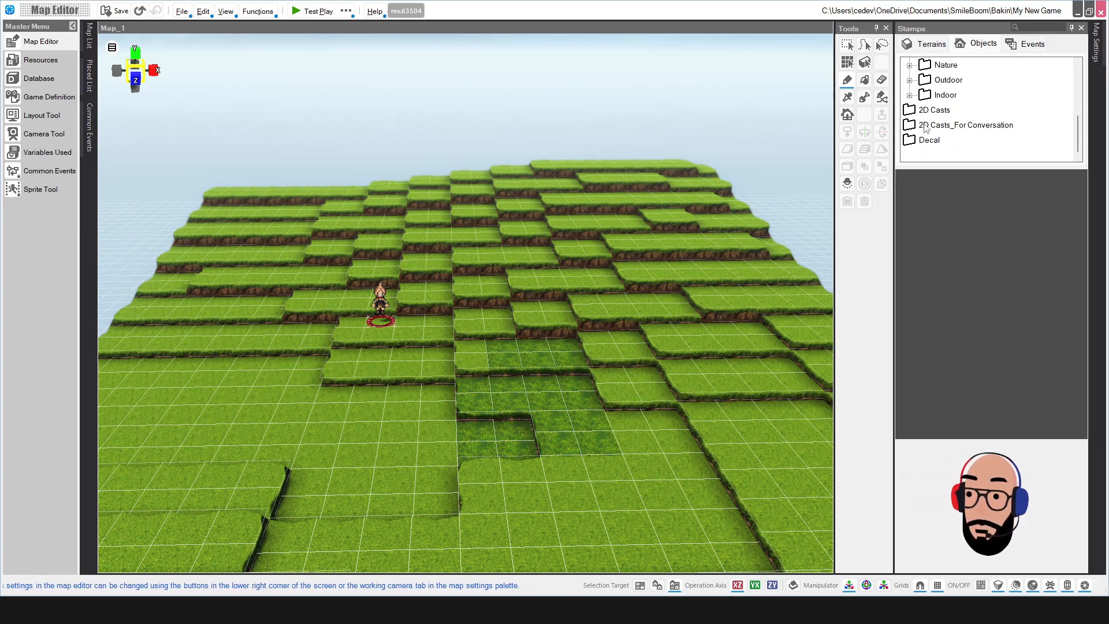
{"action": "scroll", "coordinate": [926, 126], "scroll_direction": "up", "scroll_amount": 1}
{"action": "left_click", "coordinate": [947, 94]}
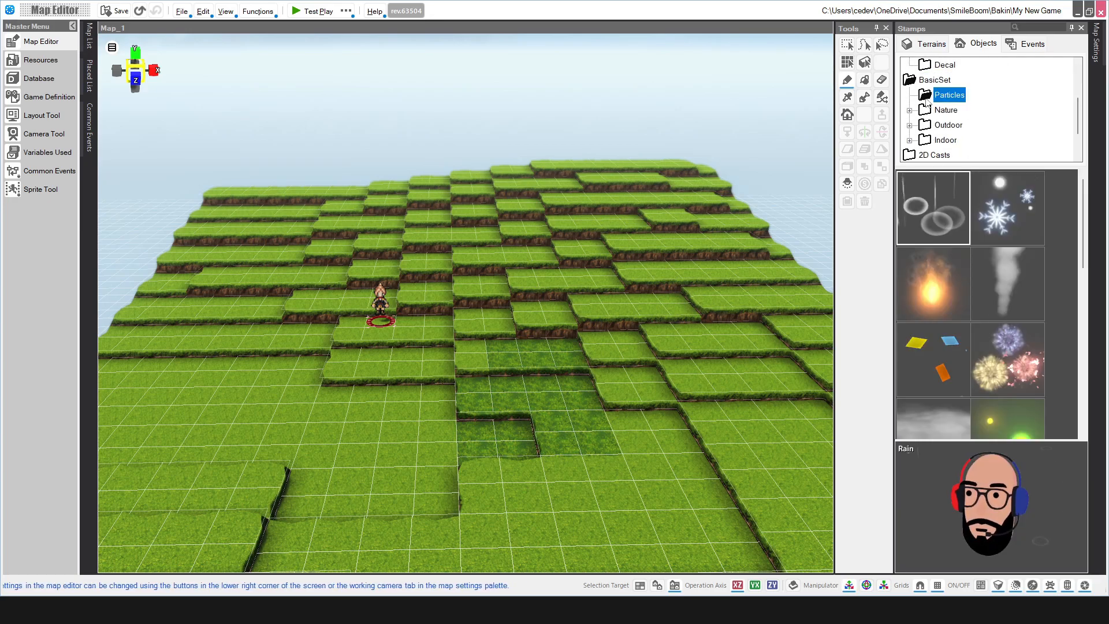
{"action": "left_click", "coordinate": [941, 225]}
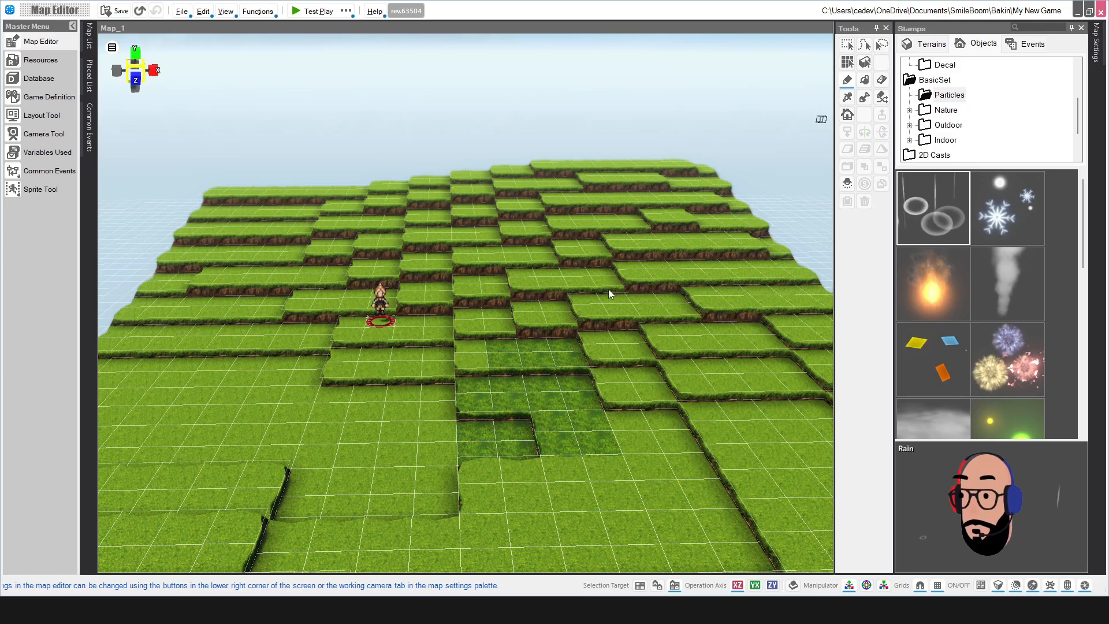
{"action": "left_click", "coordinate": [558, 361]}
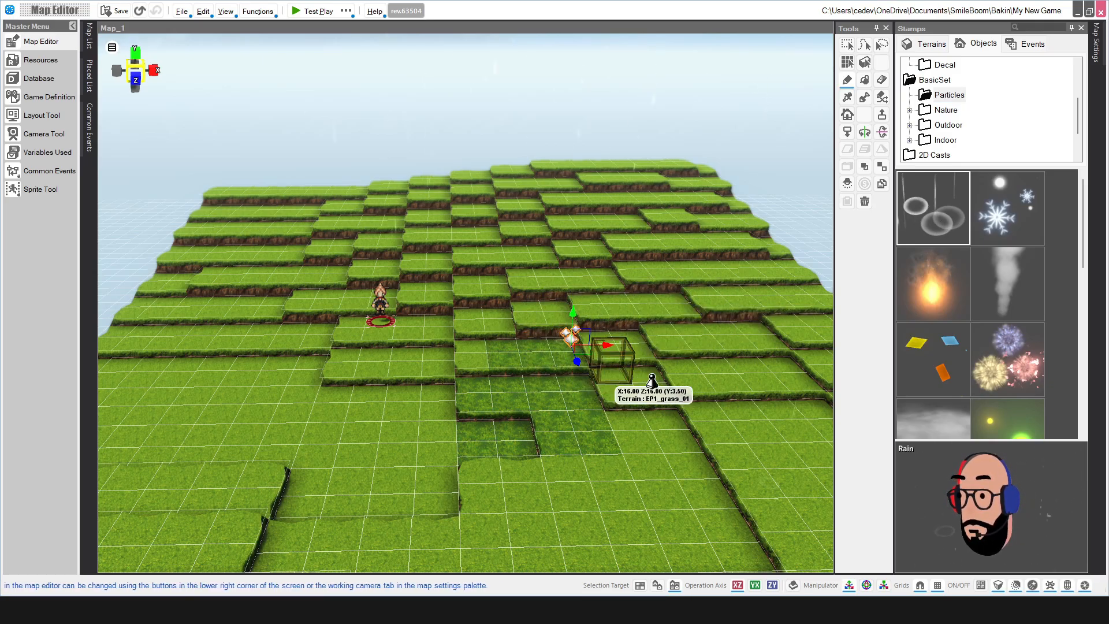
Step: Pick the Fire particle stamp to burn on the repainted grass patch
{"action": "scroll", "coordinate": [659, 346], "scroll_direction": "down", "scroll_amount": 2}
{"action": "scroll", "coordinate": [608, 343], "scroll_direction": "up", "scroll_amount": 2}
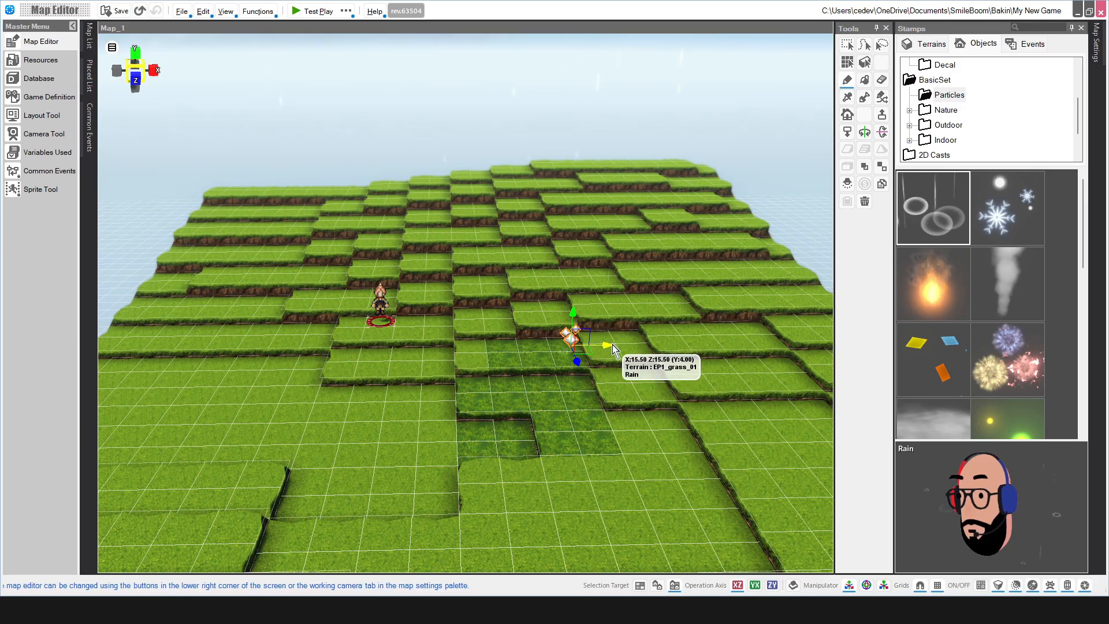
{"action": "scroll", "coordinate": [613, 347], "scroll_direction": "down", "scroll_amount": 2}
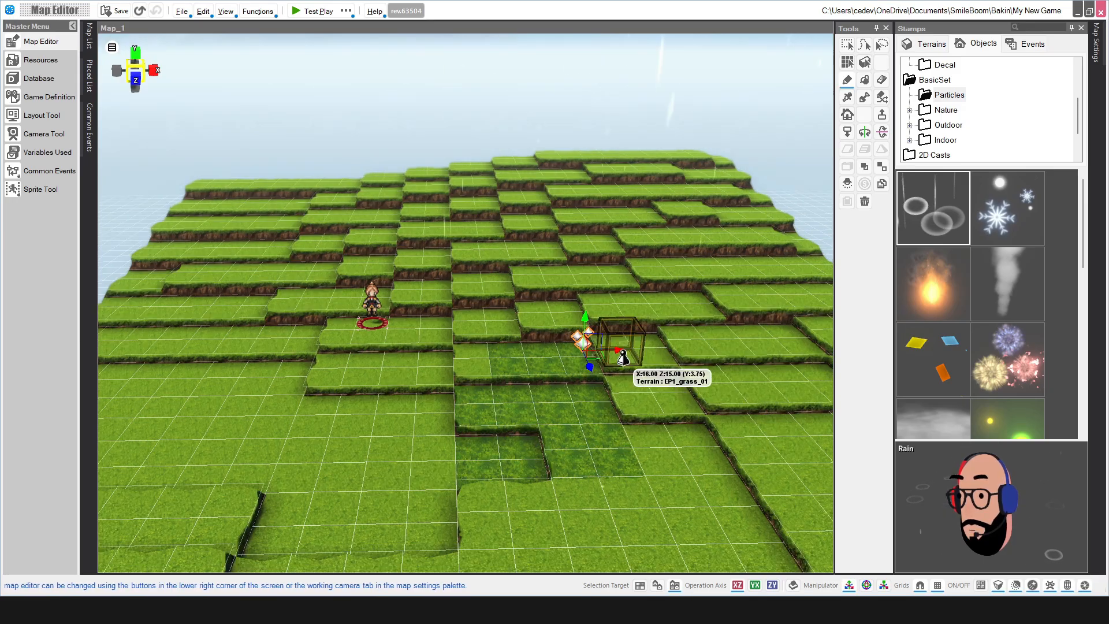
{"action": "scroll", "coordinate": [647, 346], "scroll_direction": "up", "scroll_amount": 2}
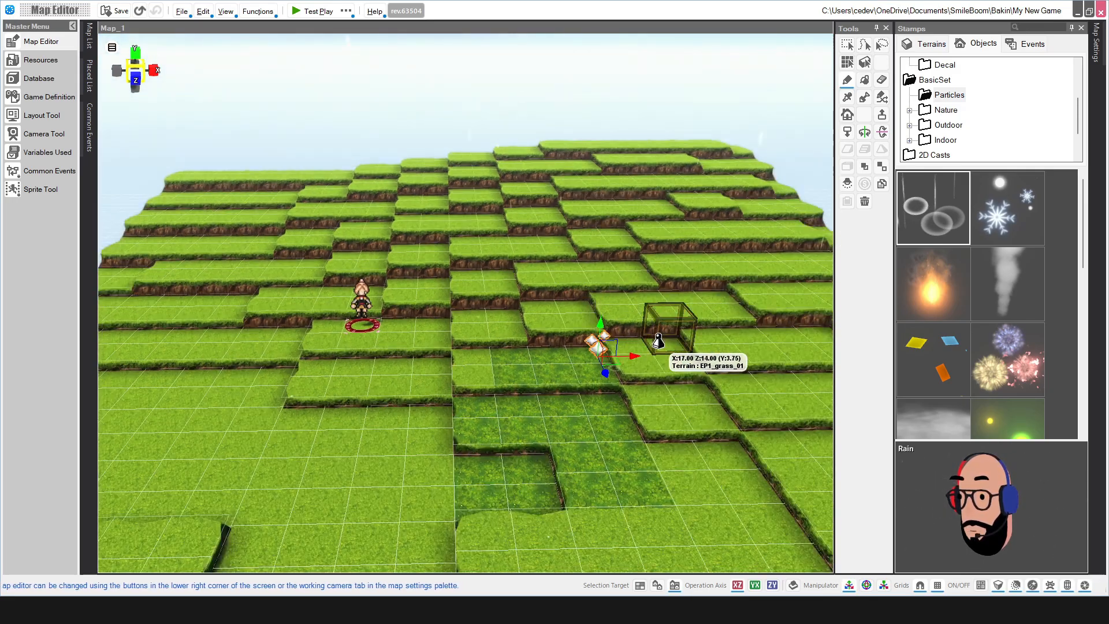
{"action": "scroll", "coordinate": [659, 344], "scroll_direction": "down", "scroll_amount": 1}
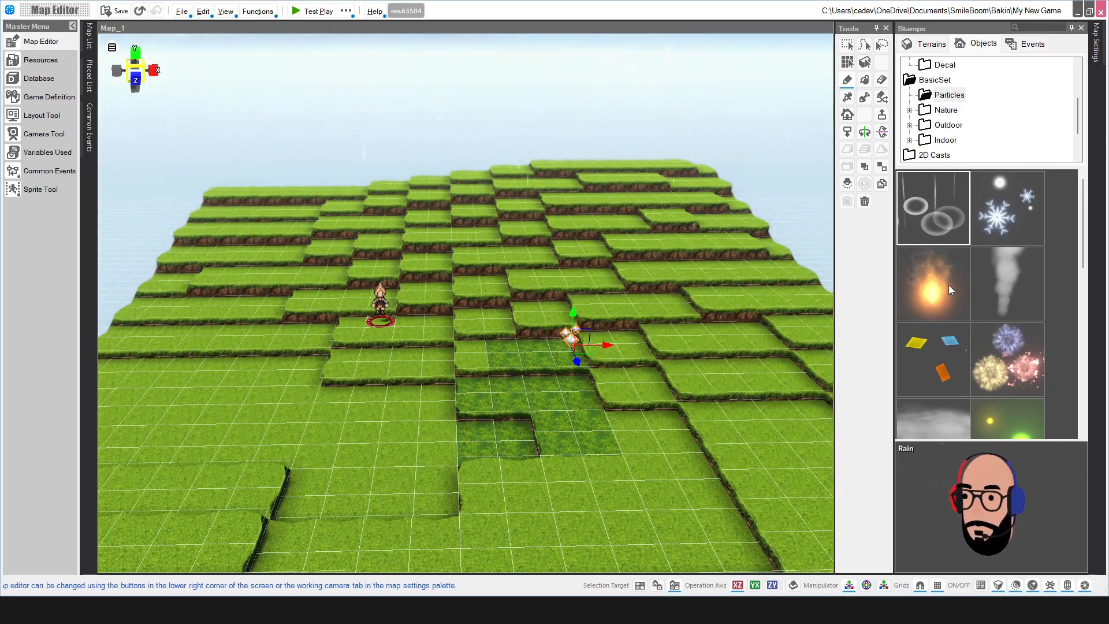
{"action": "left_click", "coordinate": [939, 299]}
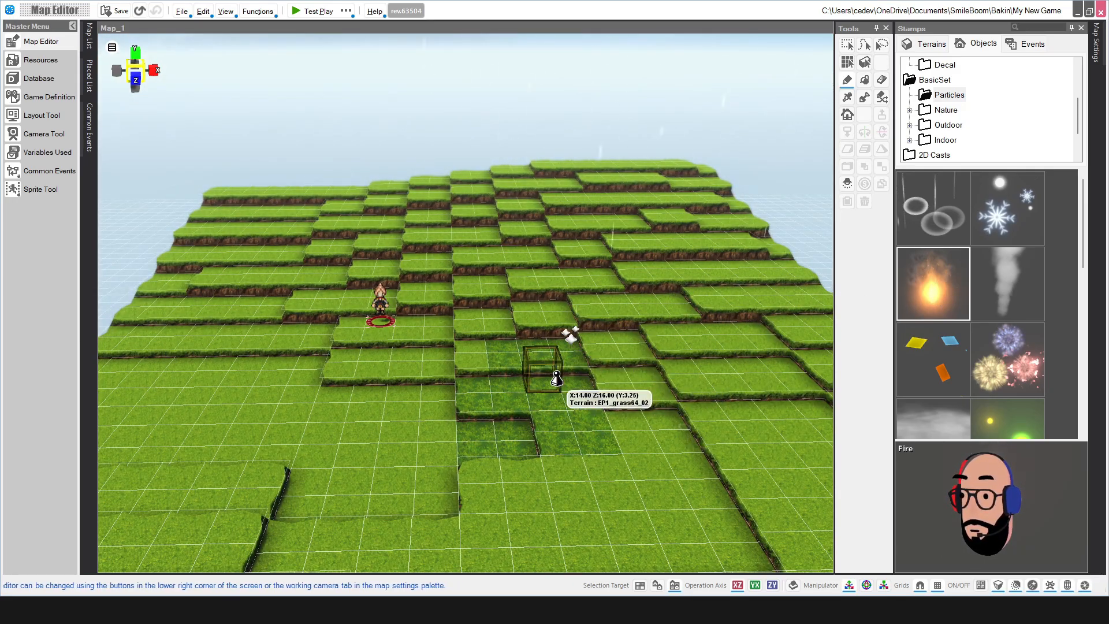
{"action": "scroll", "coordinate": [578, 384], "scroll_direction": "up", "scroll_amount": 3}
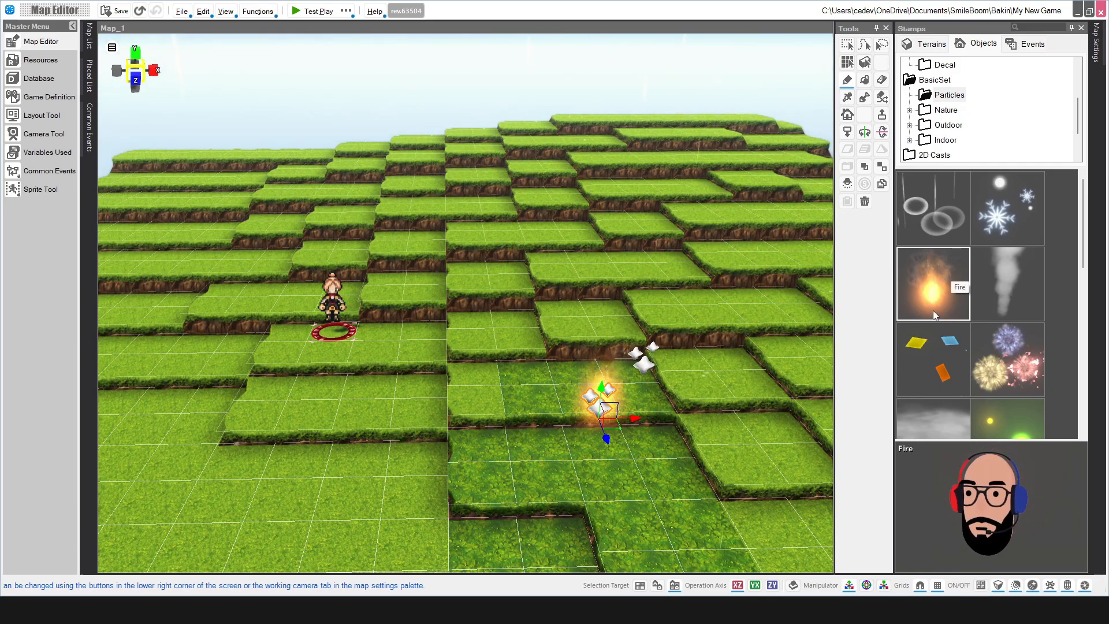
{"action": "scroll", "coordinate": [934, 306], "scroll_direction": "down", "scroll_amount": 3}
{"action": "scroll", "coordinate": [933, 300], "scroll_direction": "down", "scroll_amount": 1}
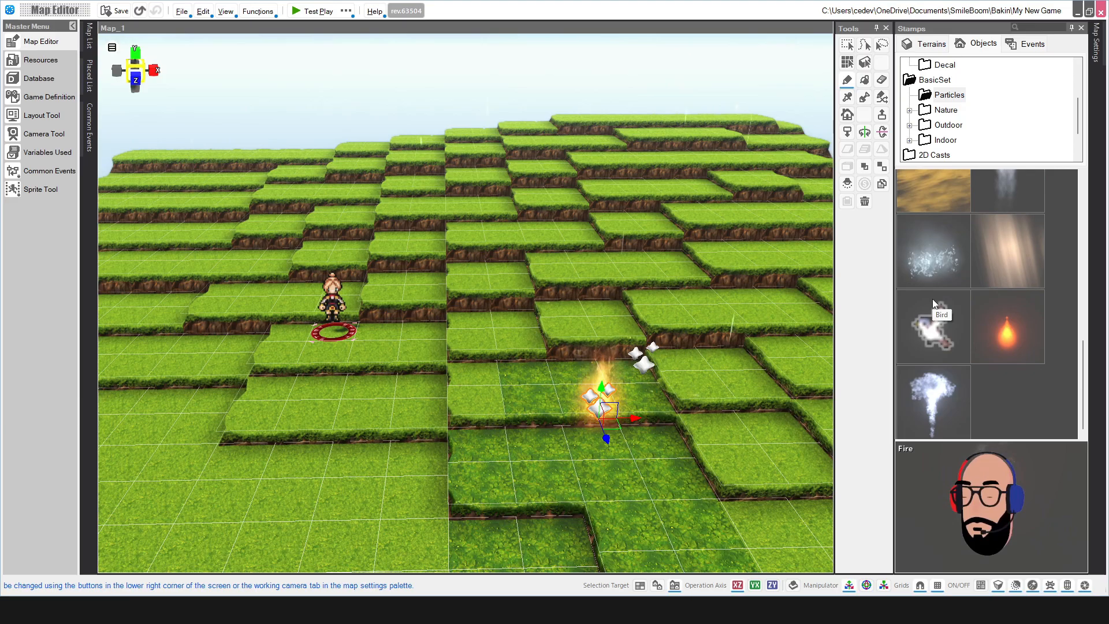
{"action": "scroll", "coordinate": [942, 300], "scroll_direction": "up", "scroll_amount": 5}
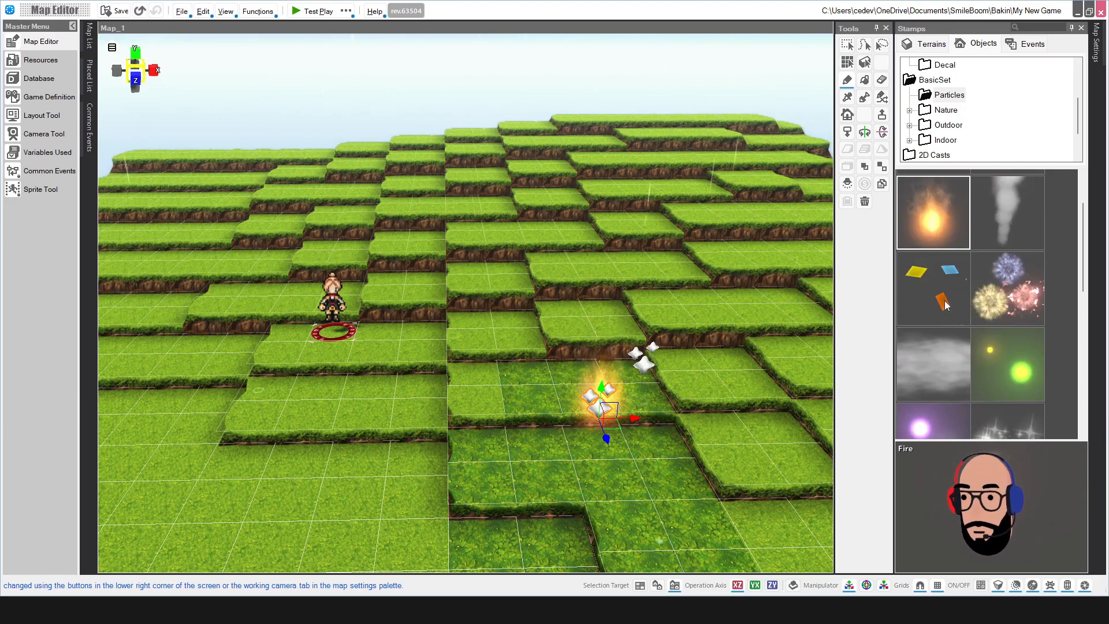
{"action": "scroll", "coordinate": [560, 309], "scroll_direction": "down", "scroll_amount": 3}
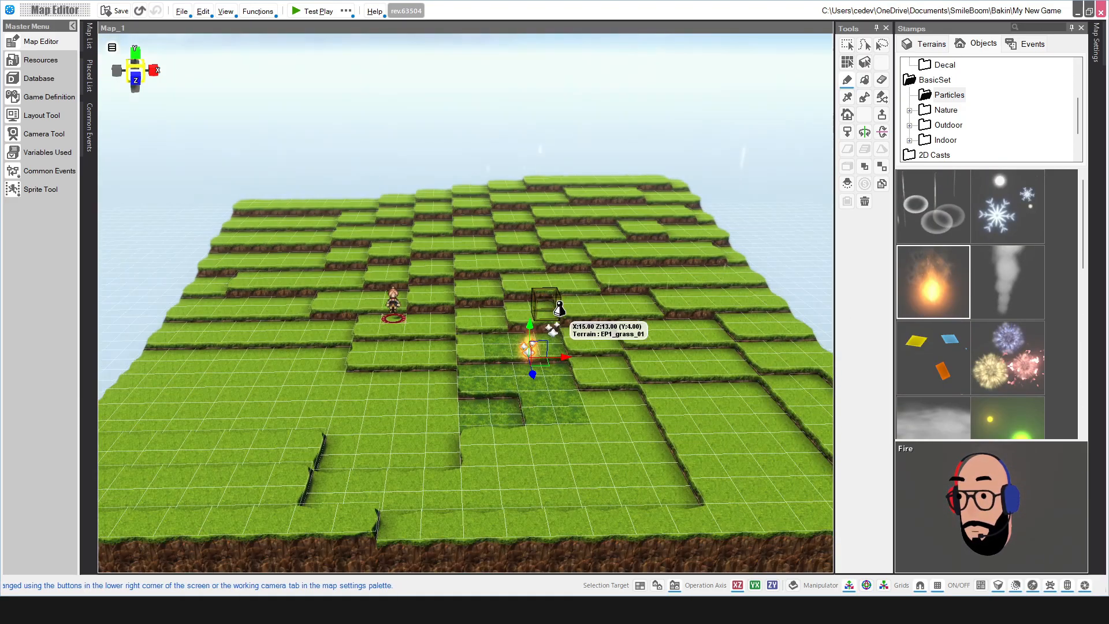
{"action": "scroll", "coordinate": [559, 306], "scroll_direction": "up", "scroll_amount": 2}
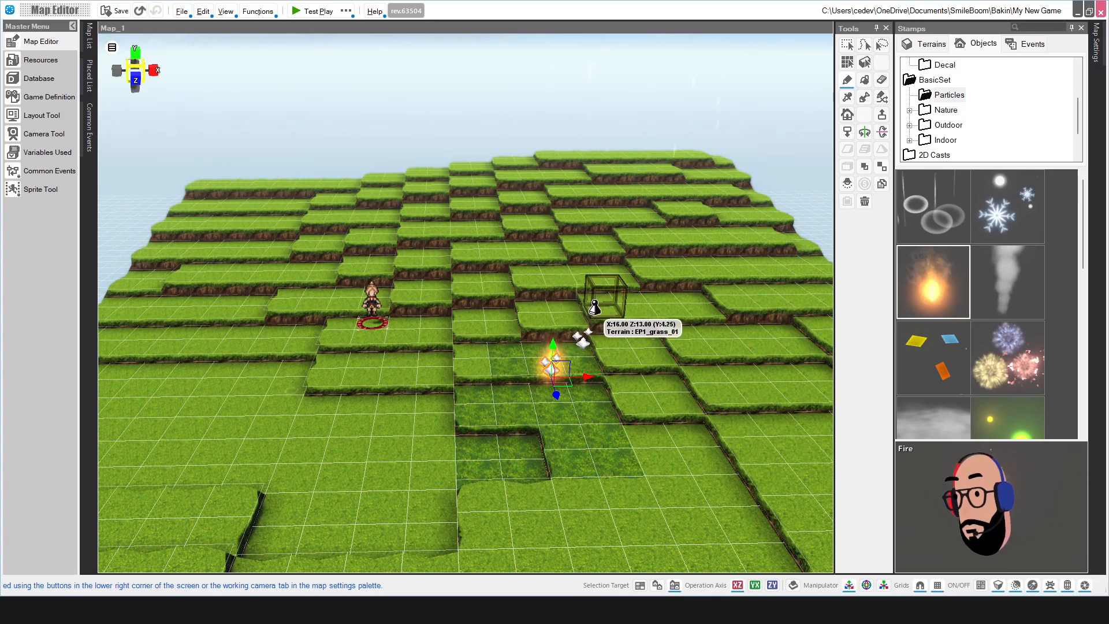
Step: Browse the event templates, looking at Custom Event and the Stationary character events
{"action": "left_click", "coordinate": [1030, 44]}
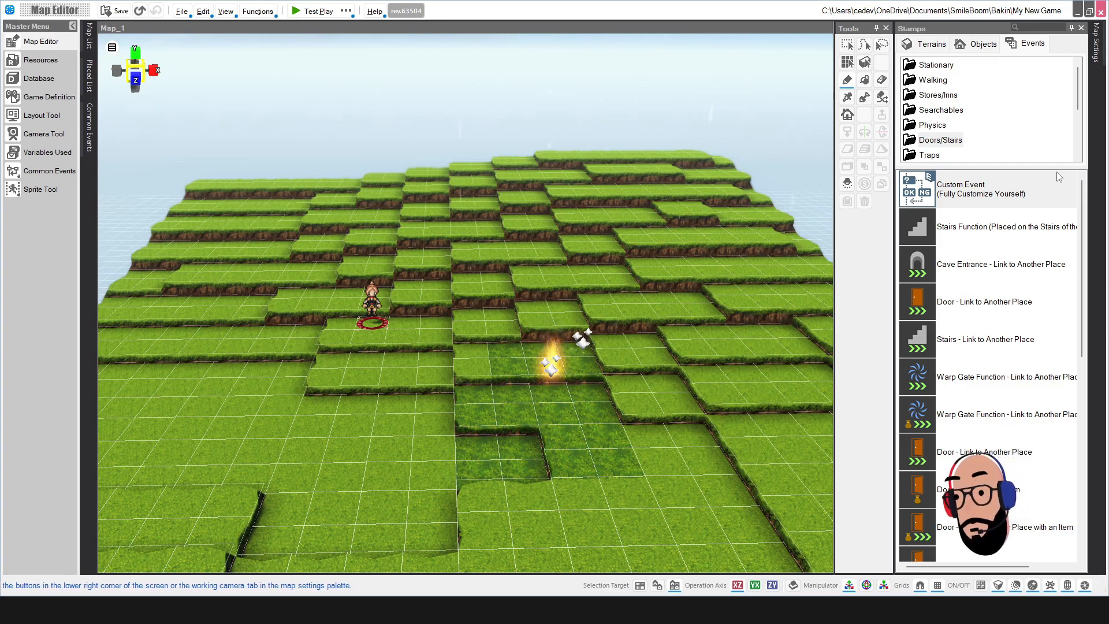
{"action": "left_click", "coordinate": [1035, 188]}
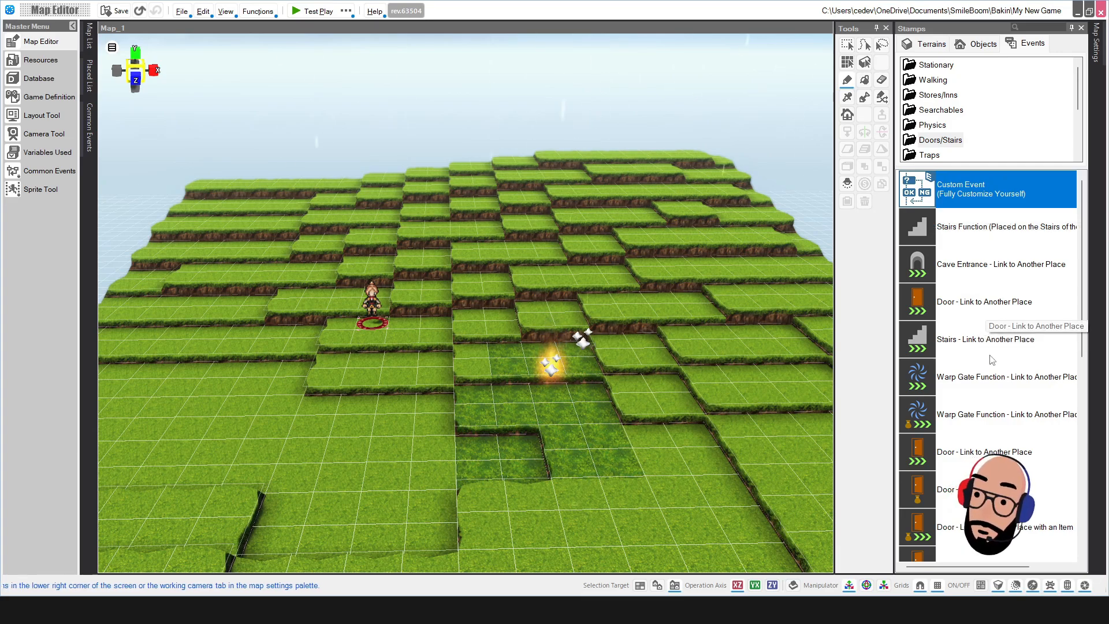
{"action": "scroll", "coordinate": [985, 375], "scroll_direction": "down", "scroll_amount": 5}
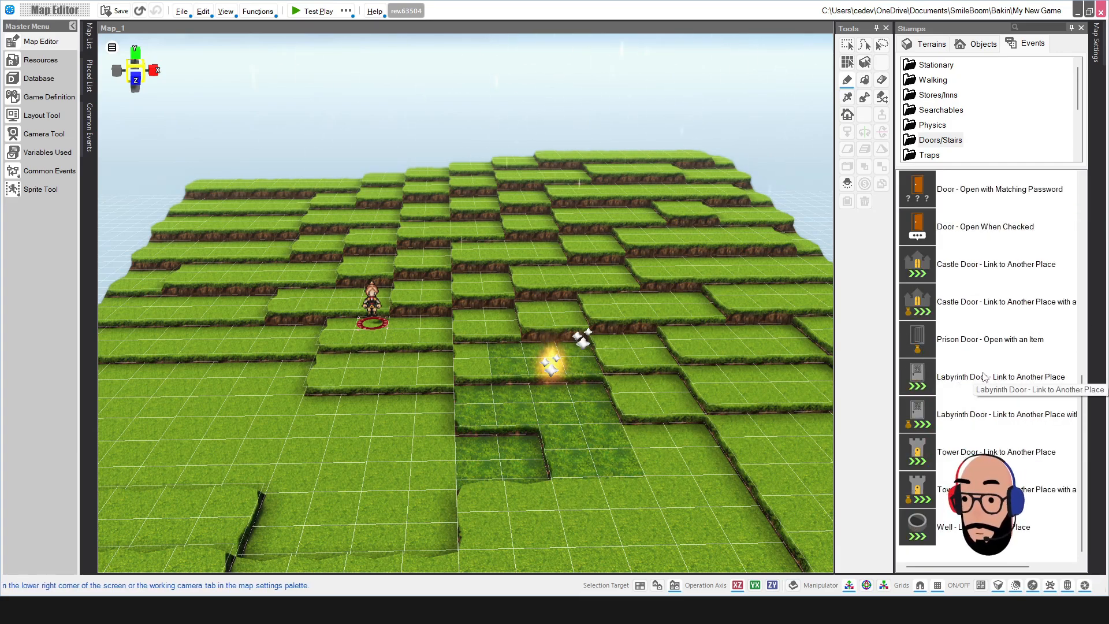
{"action": "scroll", "coordinate": [988, 374], "scroll_direction": "up", "scroll_amount": 5}
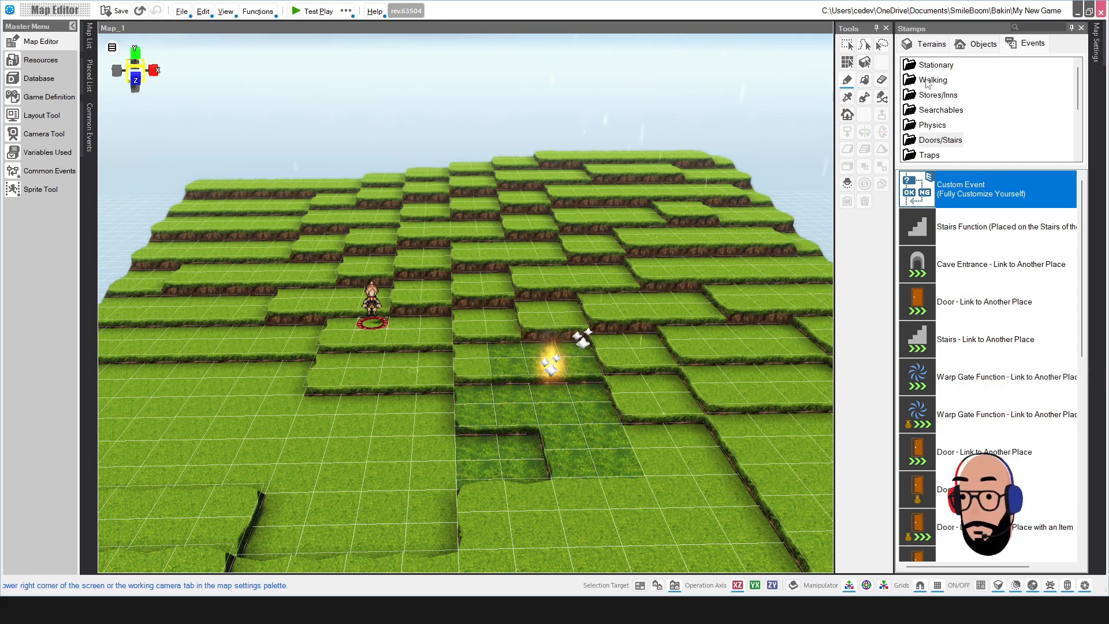
{"action": "left_click", "coordinate": [913, 67]}
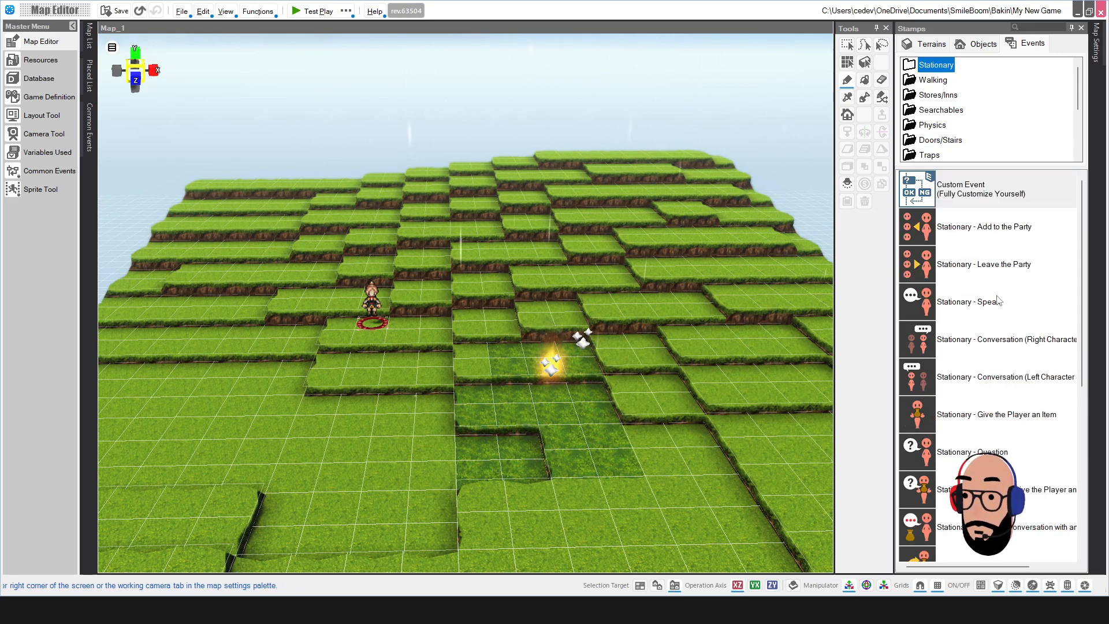
{"action": "scroll", "coordinate": [1001, 300], "scroll_direction": "down", "scroll_amount": 4}
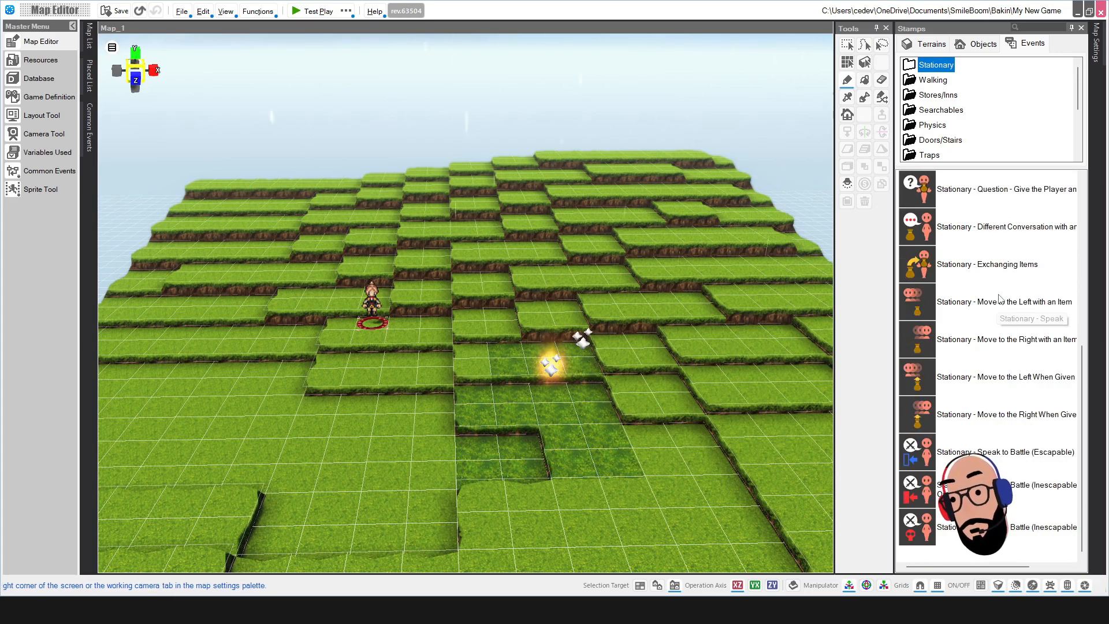
{"action": "scroll", "coordinate": [996, 415], "scroll_direction": "up", "scroll_amount": 4}
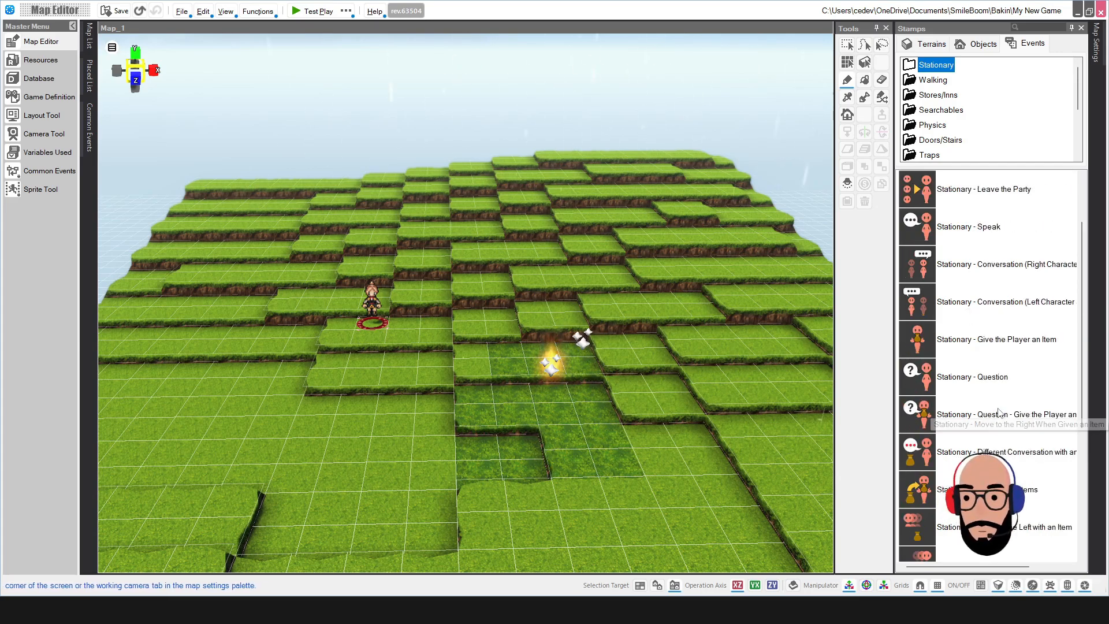
Step: Check the Walking events, then pick Store - Place Behind the Counter from Stores/Inns
{"action": "left_click", "coordinate": [932, 80]}
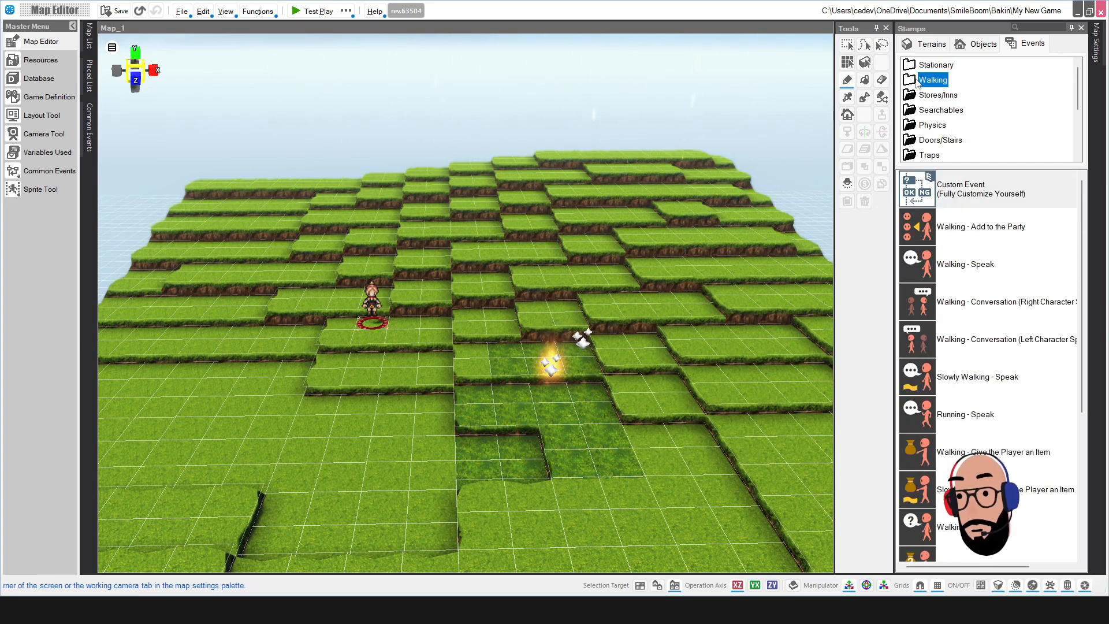
{"action": "scroll", "coordinate": [950, 277], "scroll_direction": "down", "scroll_amount": 3}
{"action": "scroll", "coordinate": [950, 278], "scroll_direction": "up", "scroll_amount": 3}
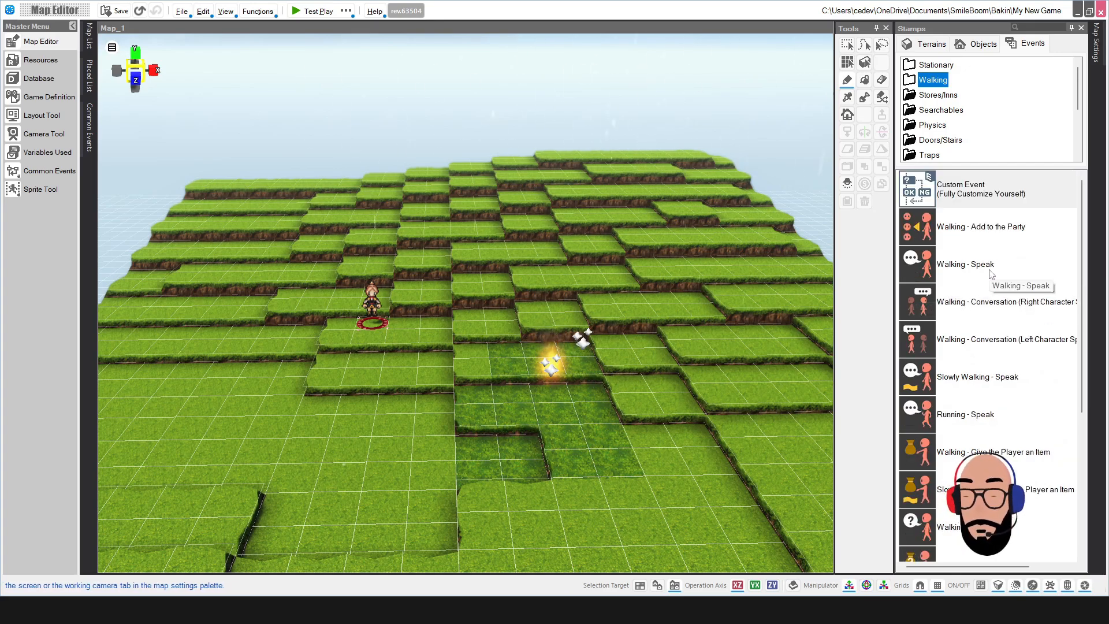
{"action": "left_click", "coordinate": [918, 97]}
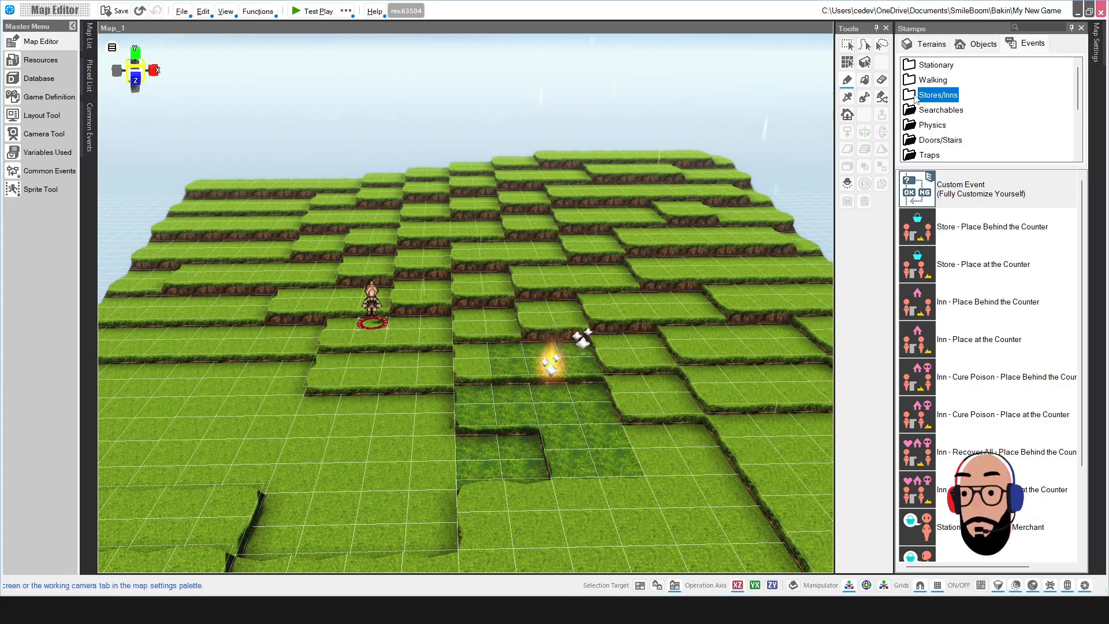
{"action": "left_click", "coordinate": [989, 234]}
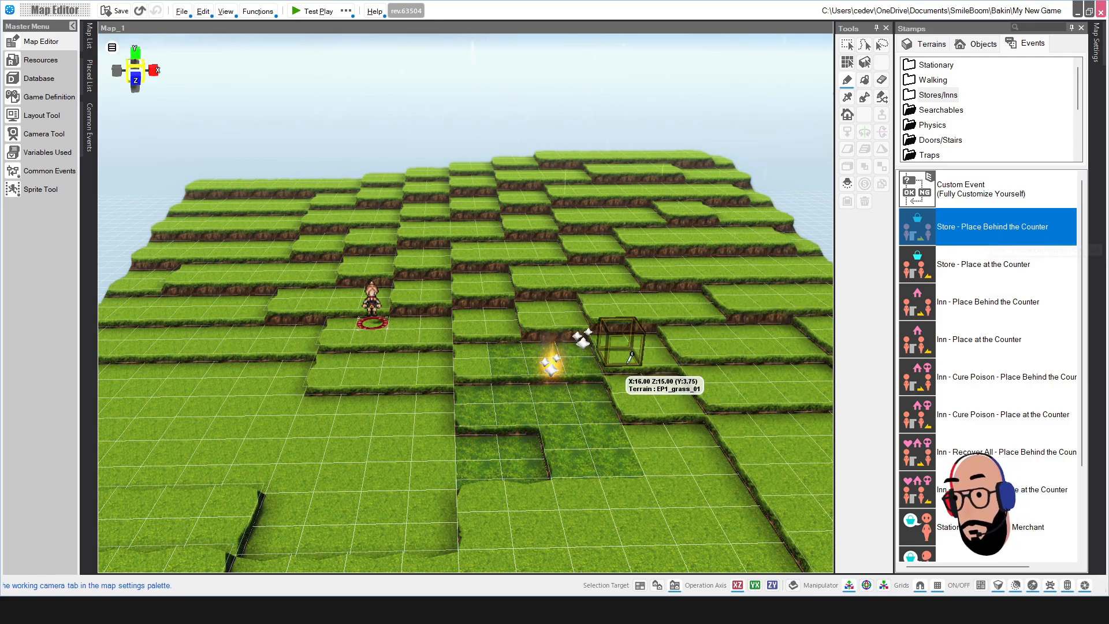
Step: Place the store clerk event on a Map_1 tile and convert it to a custom event
{"action": "left_click", "coordinate": [639, 348]}
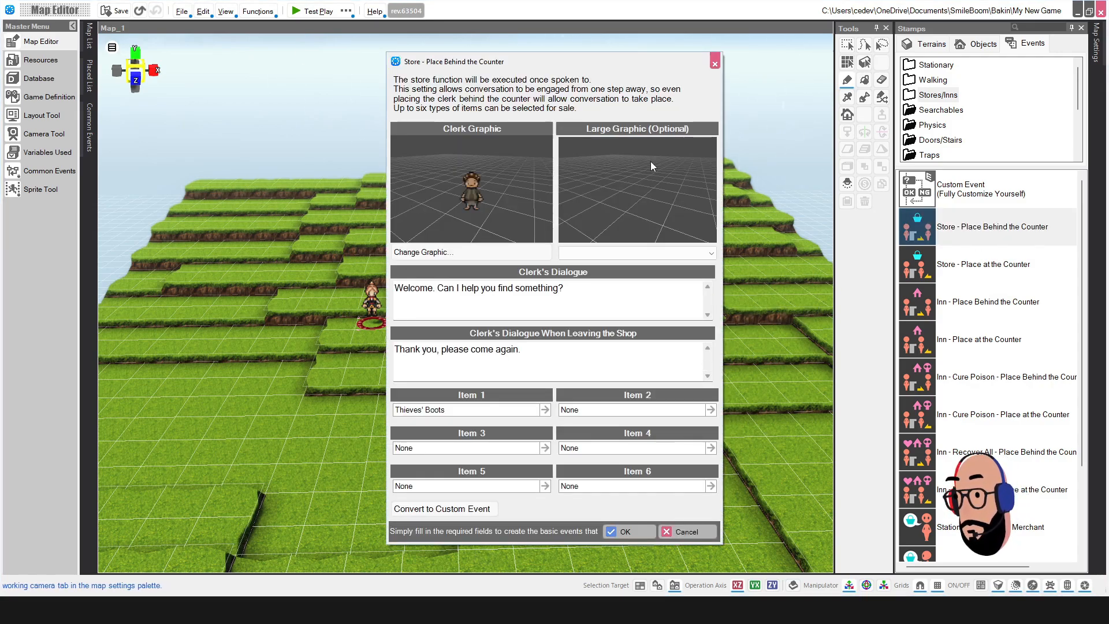
{"action": "left_click_drag", "start_coordinate": [599, 63], "coordinate": [586, 56]}
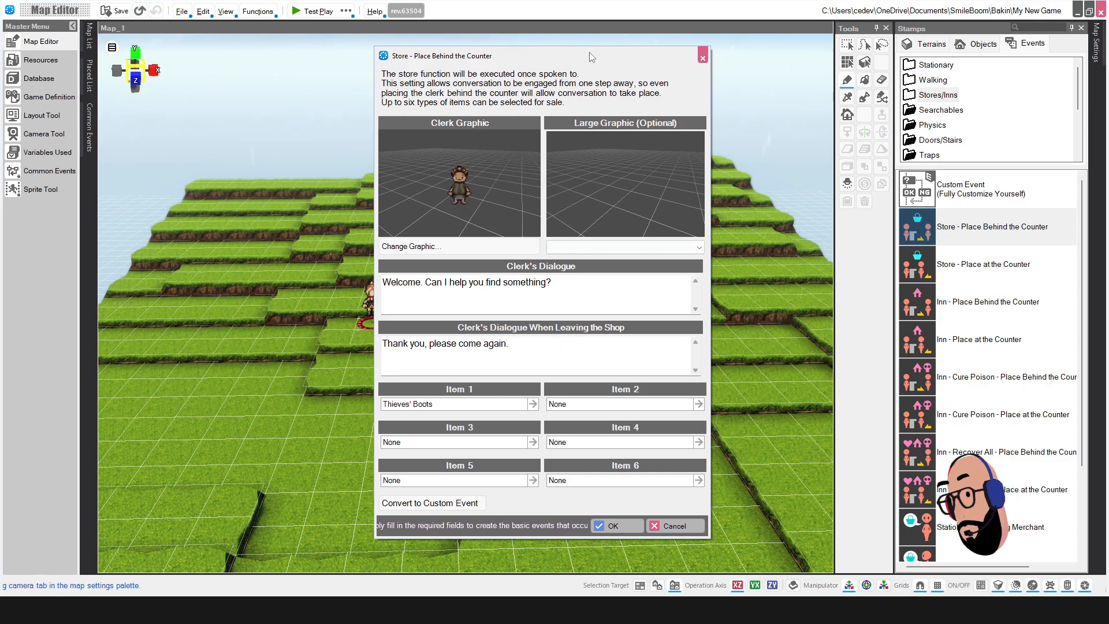
{"action": "left_click_drag", "start_coordinate": [590, 53], "coordinate": [557, 56]}
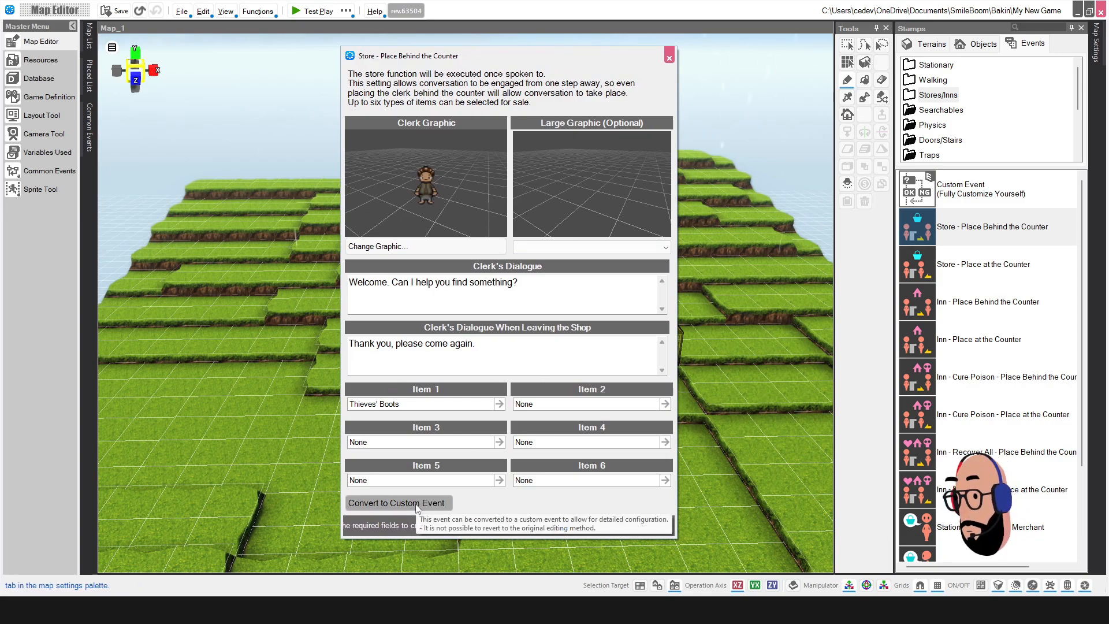
{"action": "left_click", "coordinate": [436, 504]}
Step: Confirm the custom-event conversion, review the C# Program Assignment list, and close the Event Editor
{"action": "left_click", "coordinate": [595, 350]}
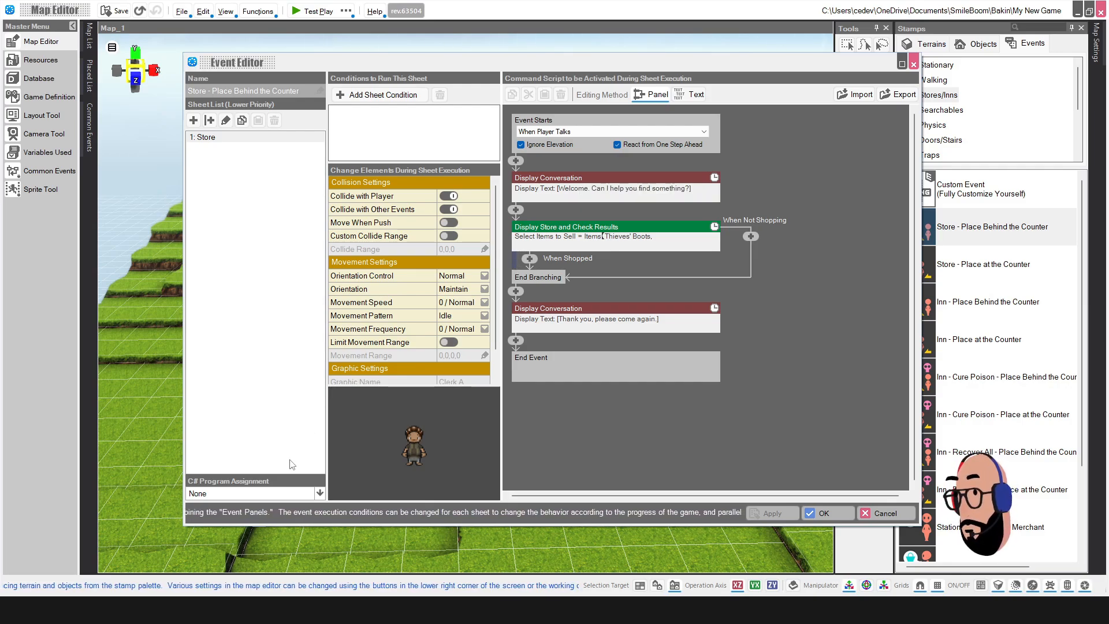
{"action": "left_click", "coordinate": [320, 493]}
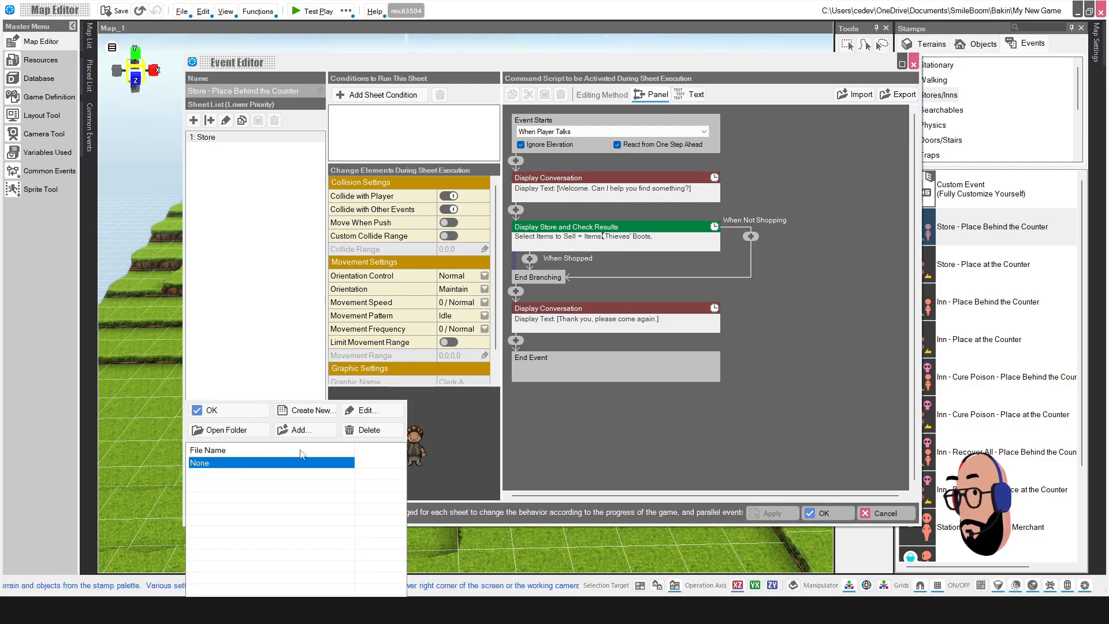
{"action": "left_click", "coordinate": [371, 432]}
{"action": "left_click", "coordinate": [558, 345]}
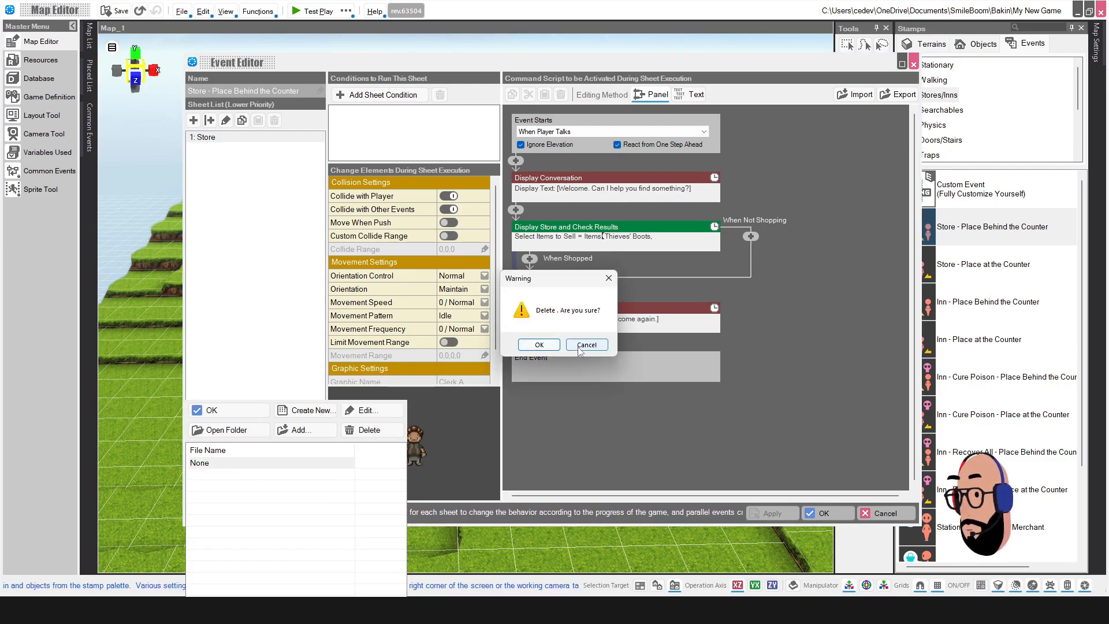
{"action": "left_click", "coordinate": [256, 381]}
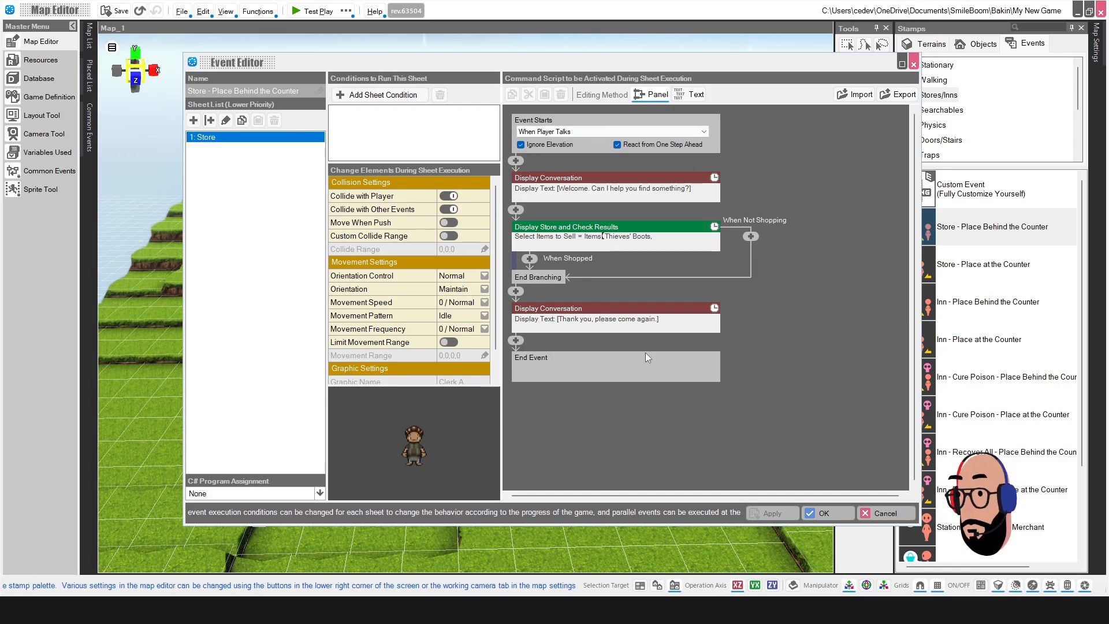
{"action": "left_click_drag", "start_coordinate": [729, 71], "coordinate": [710, 82]}
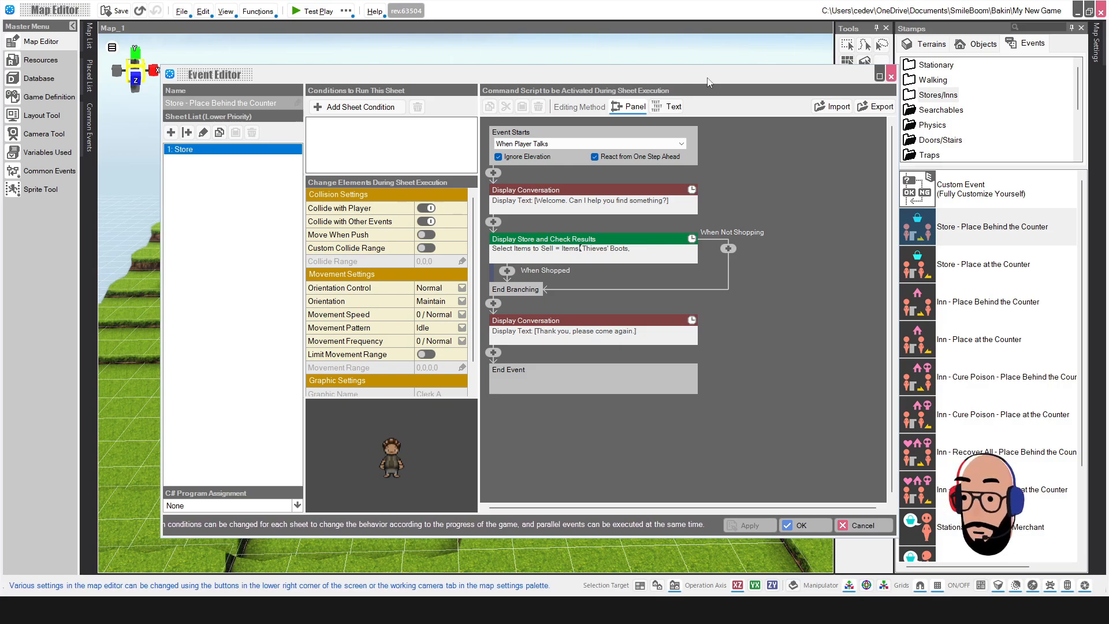
{"action": "left_click", "coordinate": [863, 525]}
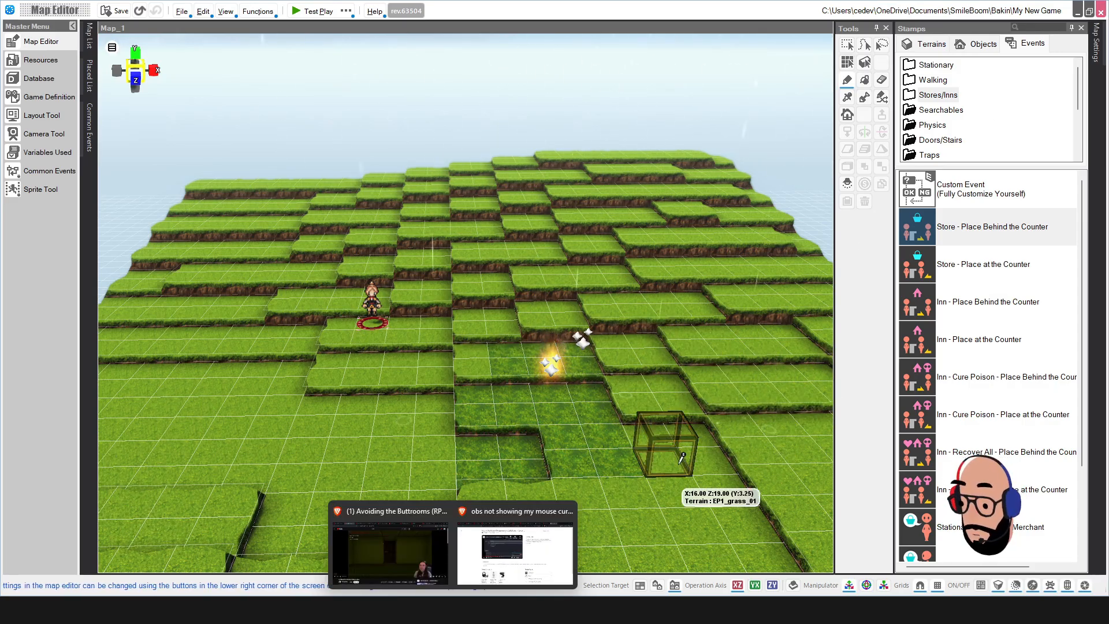
Step: Set Selection Target to Terrains Only, cancel the extra store placement, and pick Rectangle Selection
{"action": "mouse_move", "coordinate": [684, 456]}
{"action": "right_mouse_down"}
{"action": "mouse_move", "coordinate": [676, 463]}
{"action": "mouse_move", "coordinate": [681, 450]}
{"action": "right_mouse_up"}
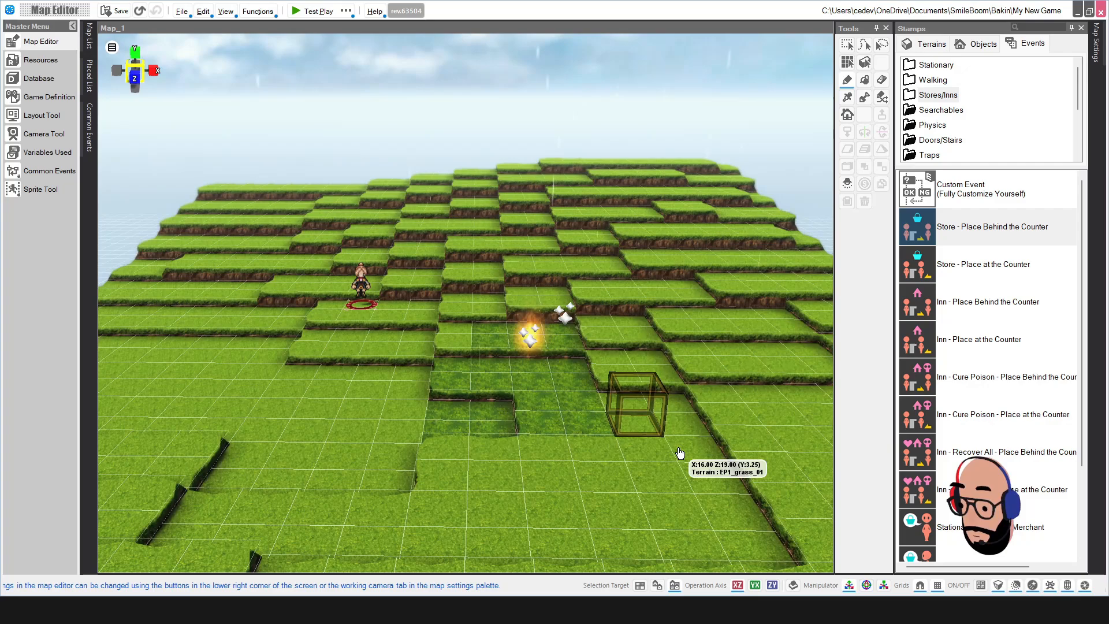
{"action": "left_click", "coordinate": [640, 586]}
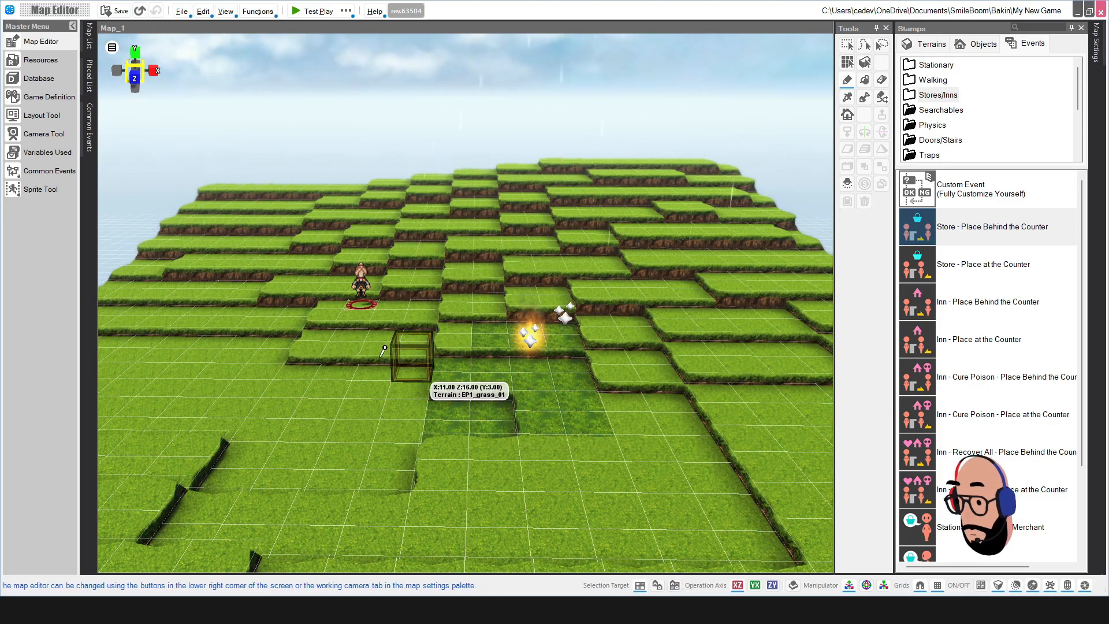
{"action": "left_click", "coordinate": [321, 243]}
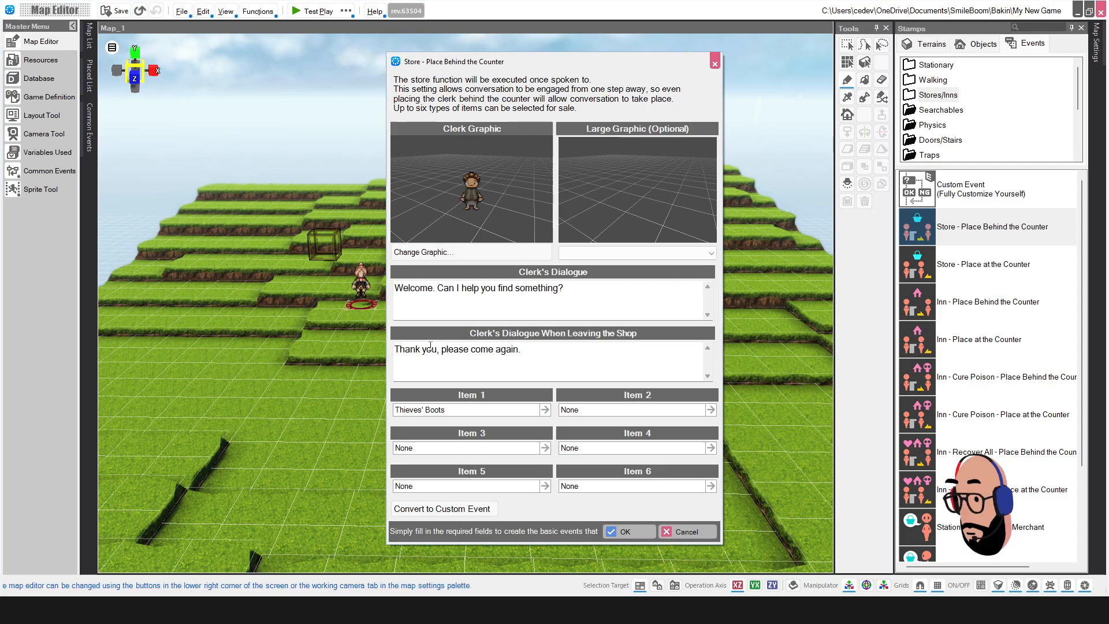
{"action": "left_click", "coordinate": [697, 532]}
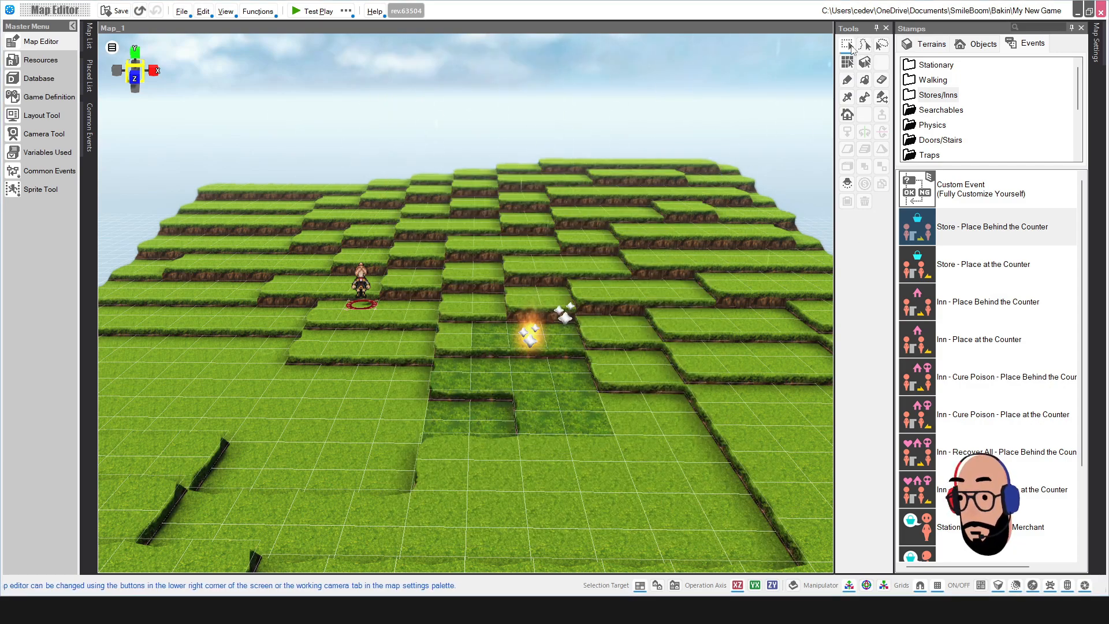
{"action": "left_click", "coordinate": [848, 46]}
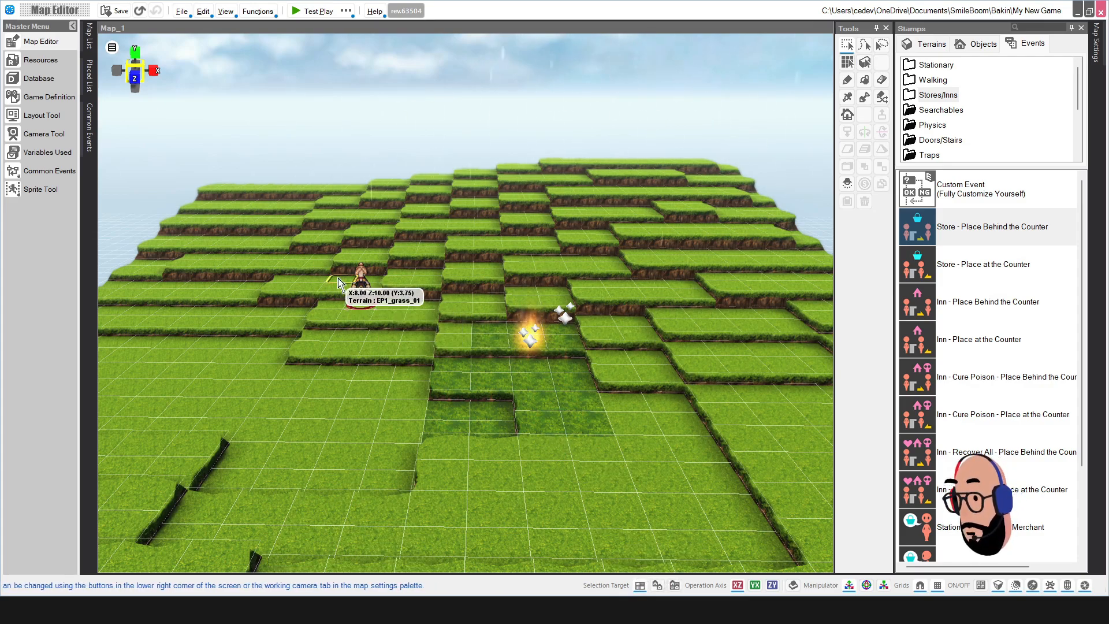
{"action": "left_click", "coordinate": [365, 292]}
{"action": "double_click", "coordinate": [364, 289]}
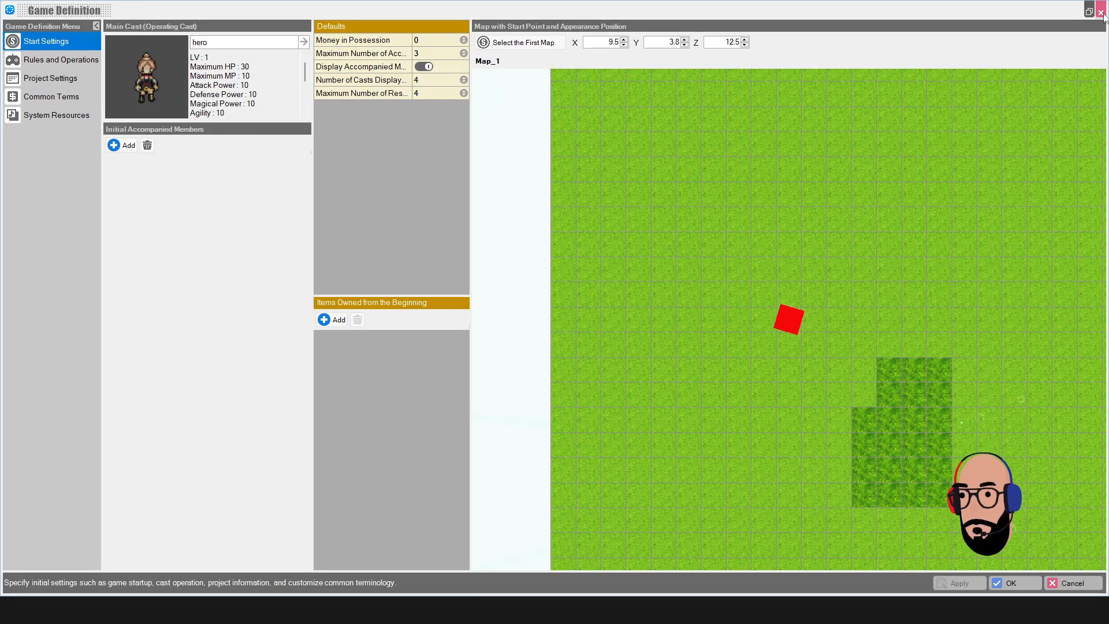
{"action": "left_click", "coordinate": [1101, 11]}
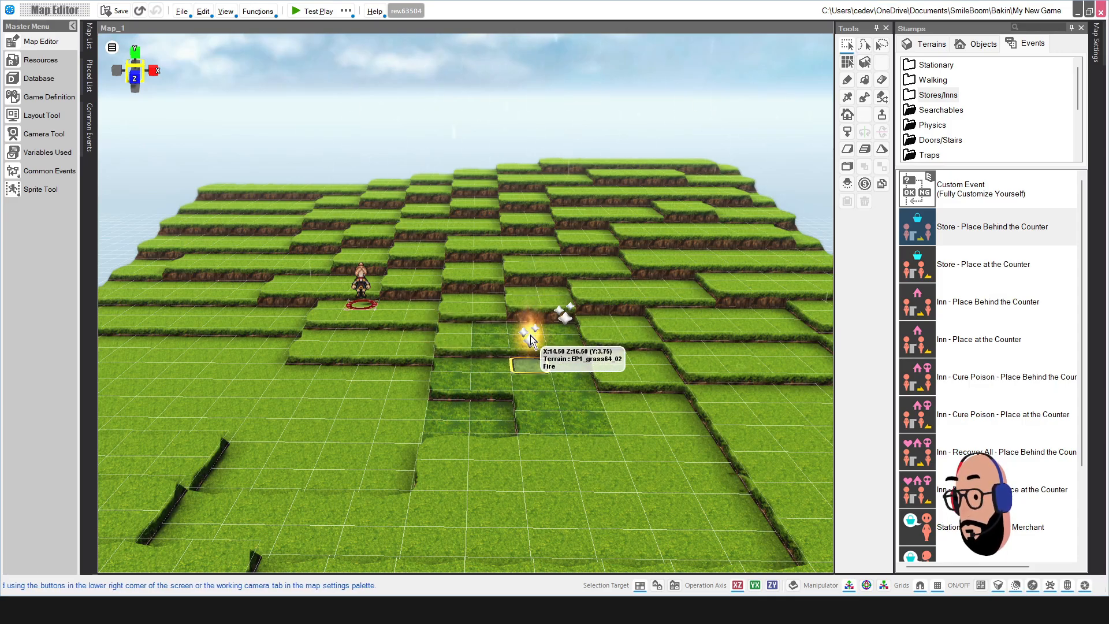
Step: Switch to Objects Only, box-select the start point and sparkle events, and drag them together
{"action": "left_click", "coordinate": [656, 585]}
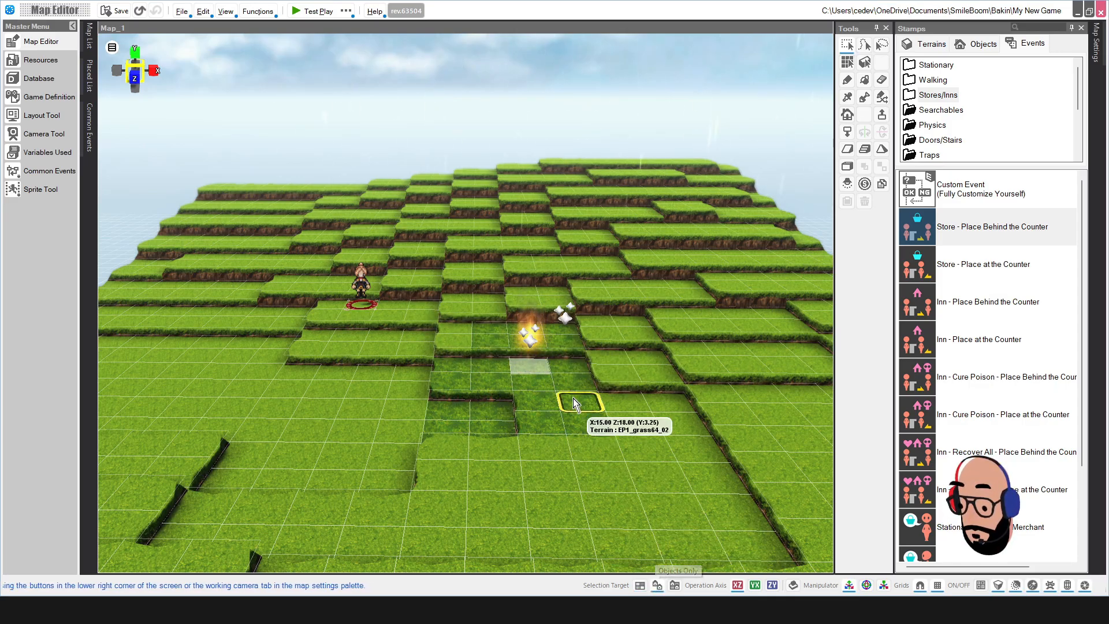
{"action": "left_click", "coordinate": [530, 335]}
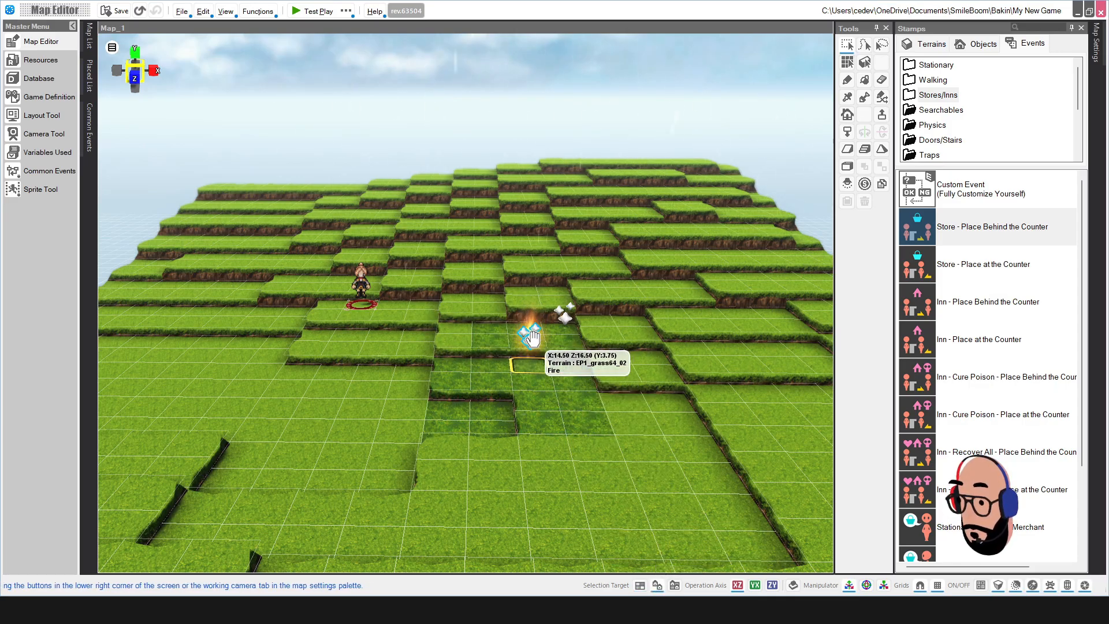
{"action": "left_click", "coordinate": [360, 282]}
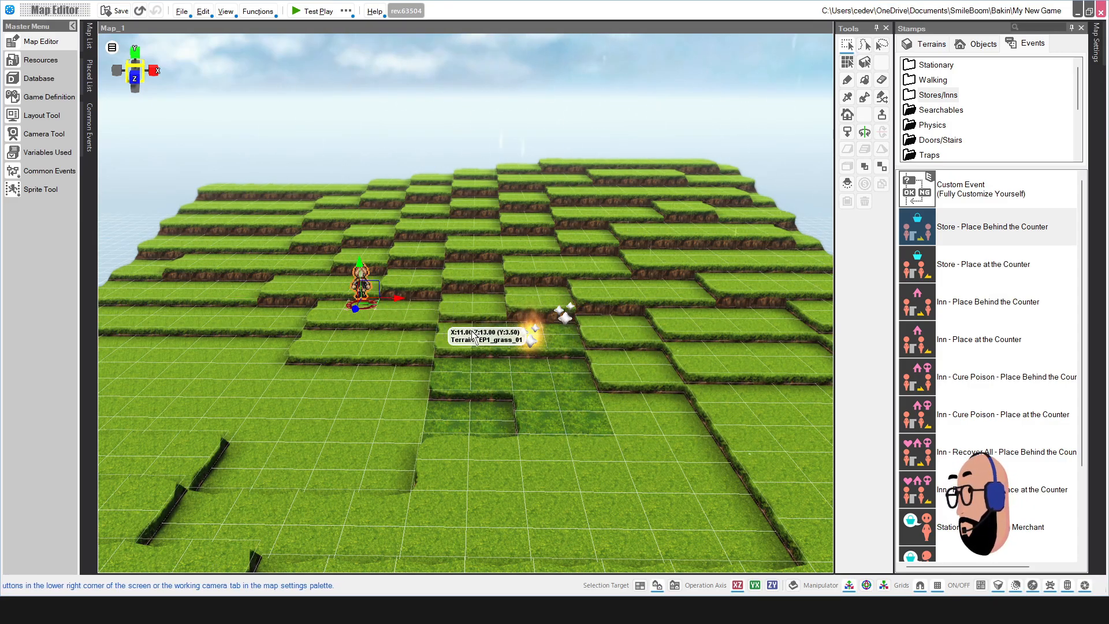
{"action": "left_click", "coordinate": [530, 334]}
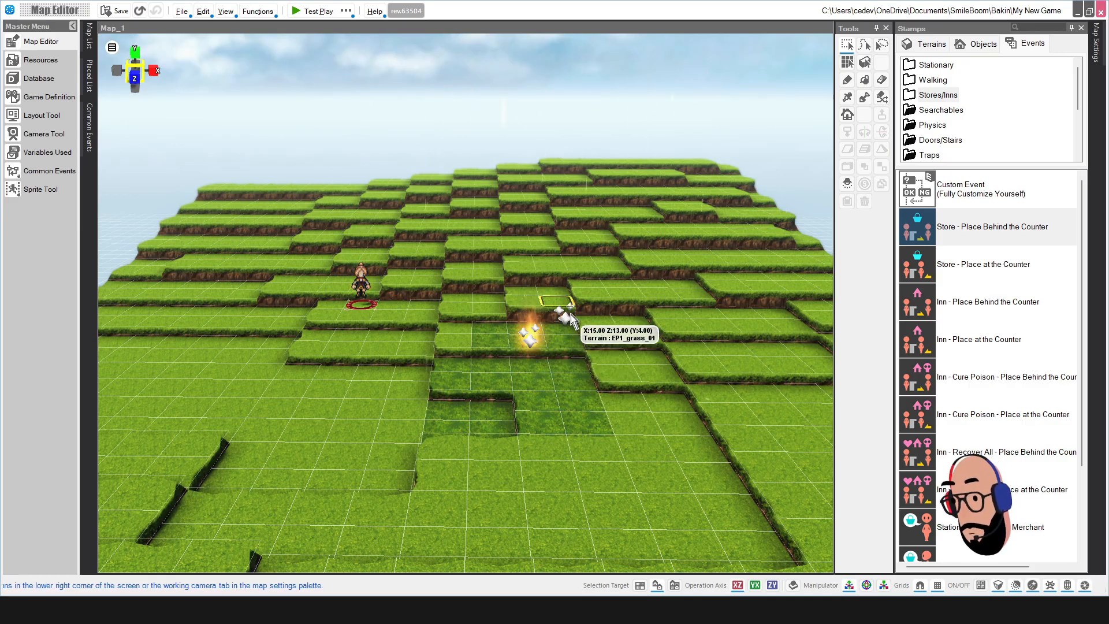
{"action": "left_click", "coordinate": [360, 283]}
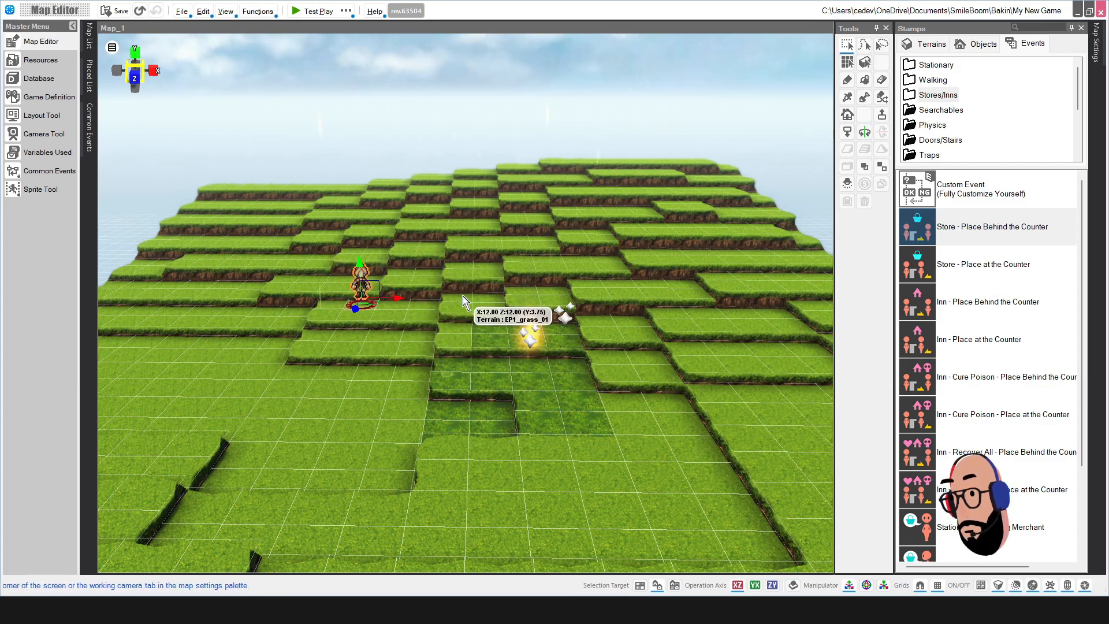
{"action": "left_click_drag", "start_coordinate": [257, 216], "coordinate": [633, 407]}
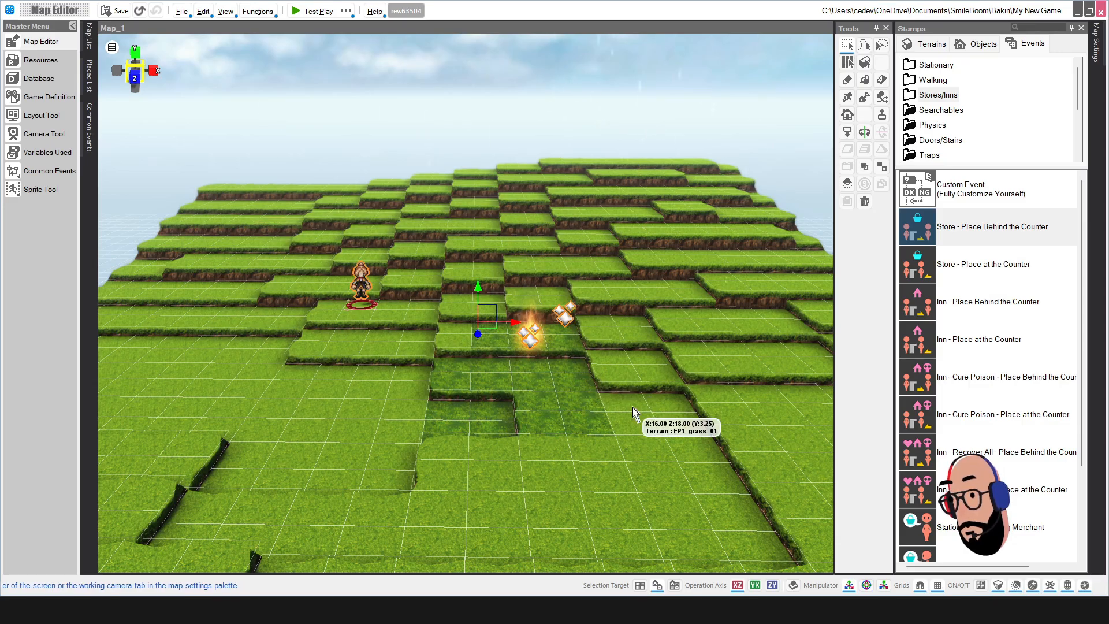
{"action": "left_click_drag", "start_coordinate": [316, 231], "coordinate": [744, 428]}
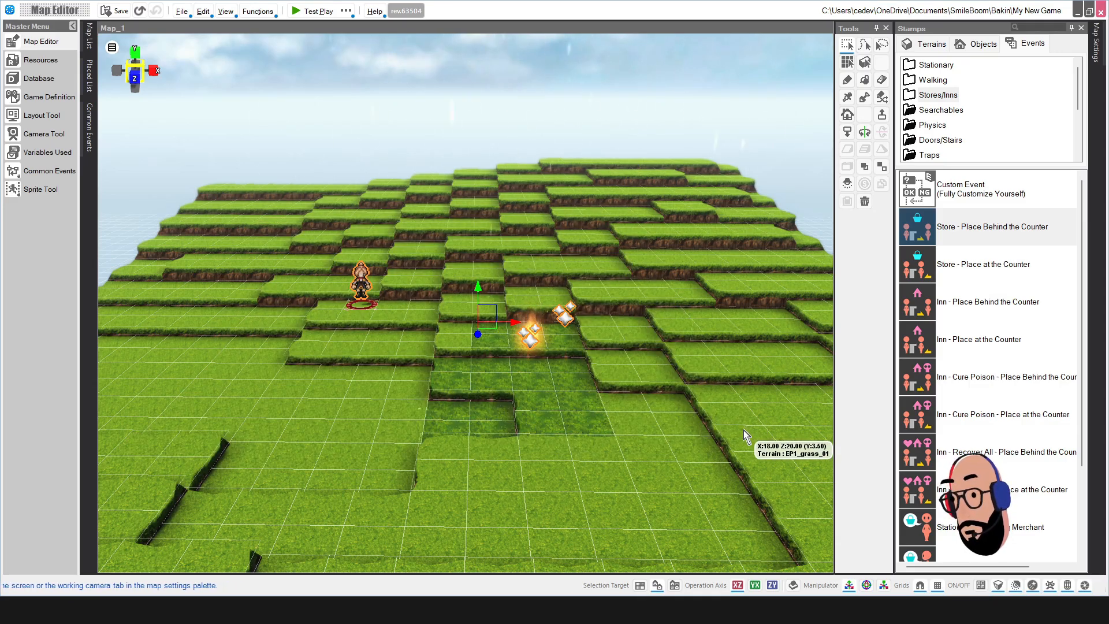
{"action": "left_click_drag", "start_coordinate": [509, 328], "coordinate": [564, 334]}
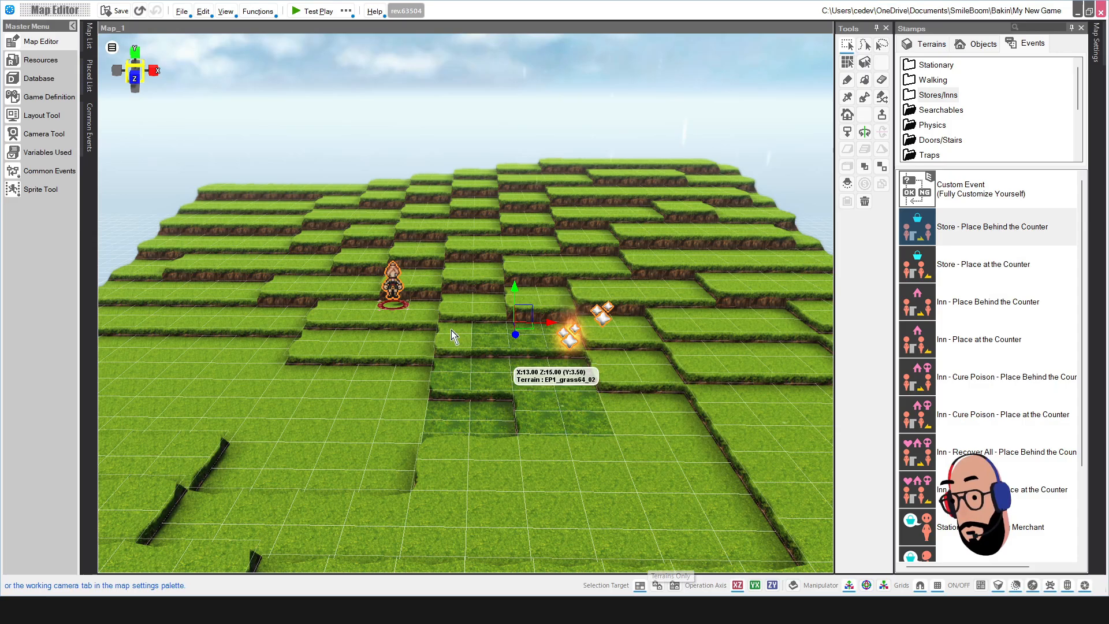
{"action": "left_click_drag", "start_coordinate": [324, 224], "coordinate": [709, 445]}
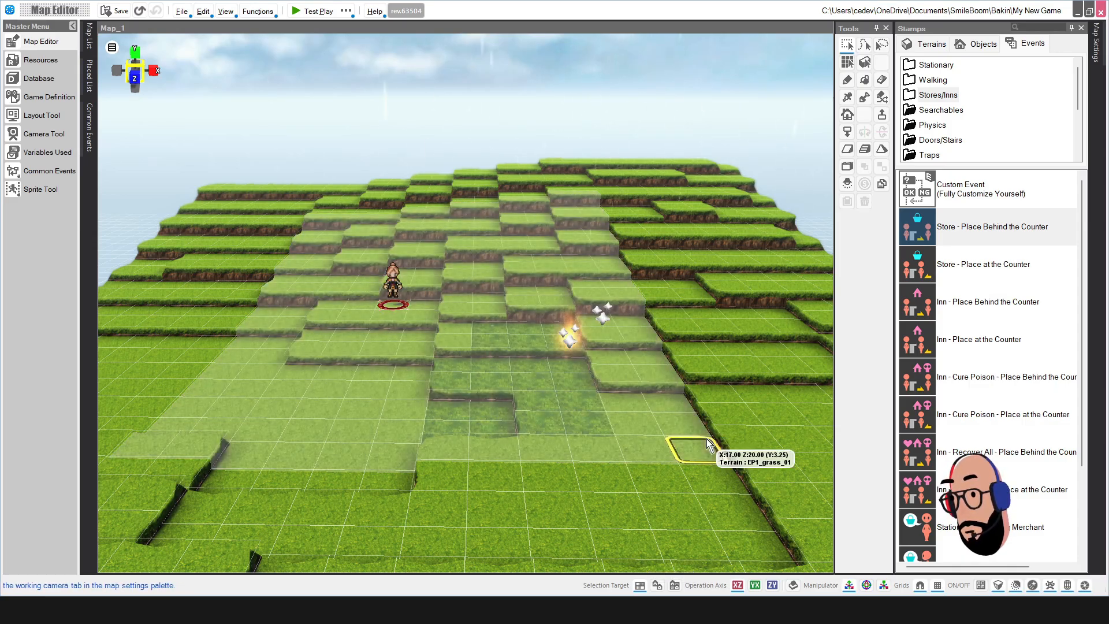
{"action": "left_click", "coordinate": [538, 404]}
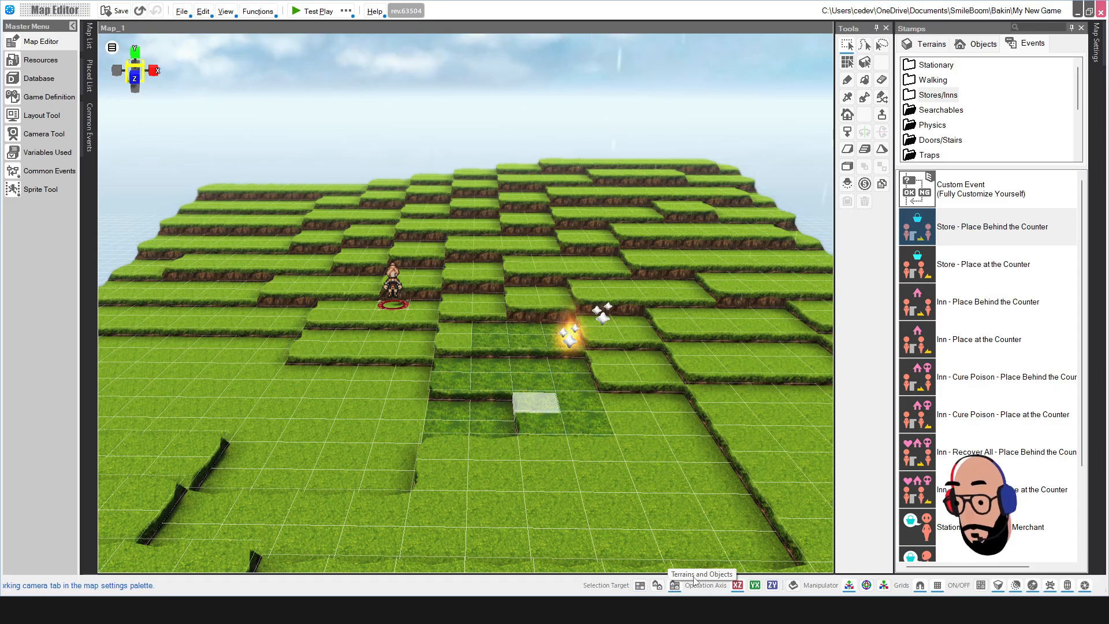
{"action": "left_click_drag", "start_coordinate": [327, 234], "coordinate": [746, 441]}
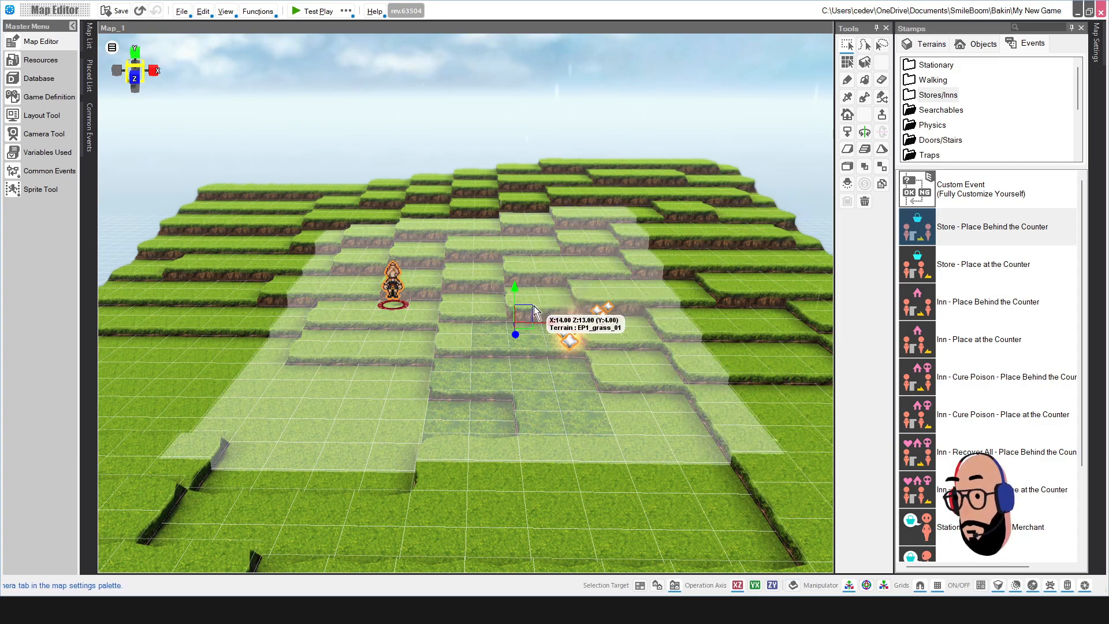
{"action": "left_click", "coordinate": [456, 325]}
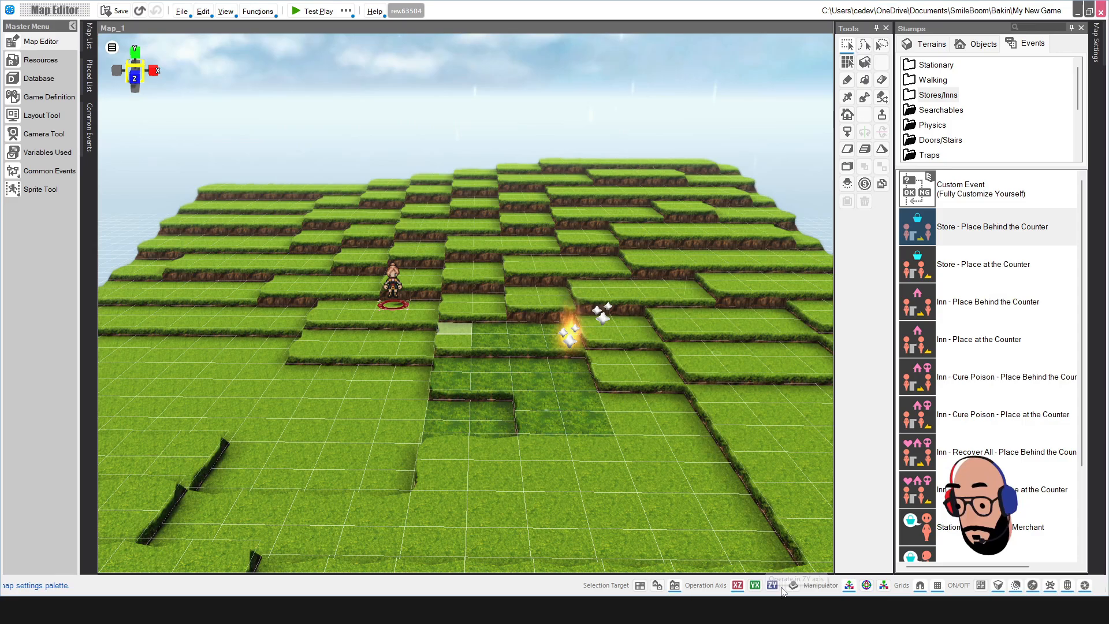
{"action": "left_click", "coordinate": [681, 478]}
{"action": "mouse_move", "coordinate": [681, 429]}
{"action": "middle_mouse_down"}
{"action": "mouse_move", "coordinate": [676, 446]}
{"action": "mouse_move", "coordinate": [676, 423]}
{"action": "middle_mouse_up"}
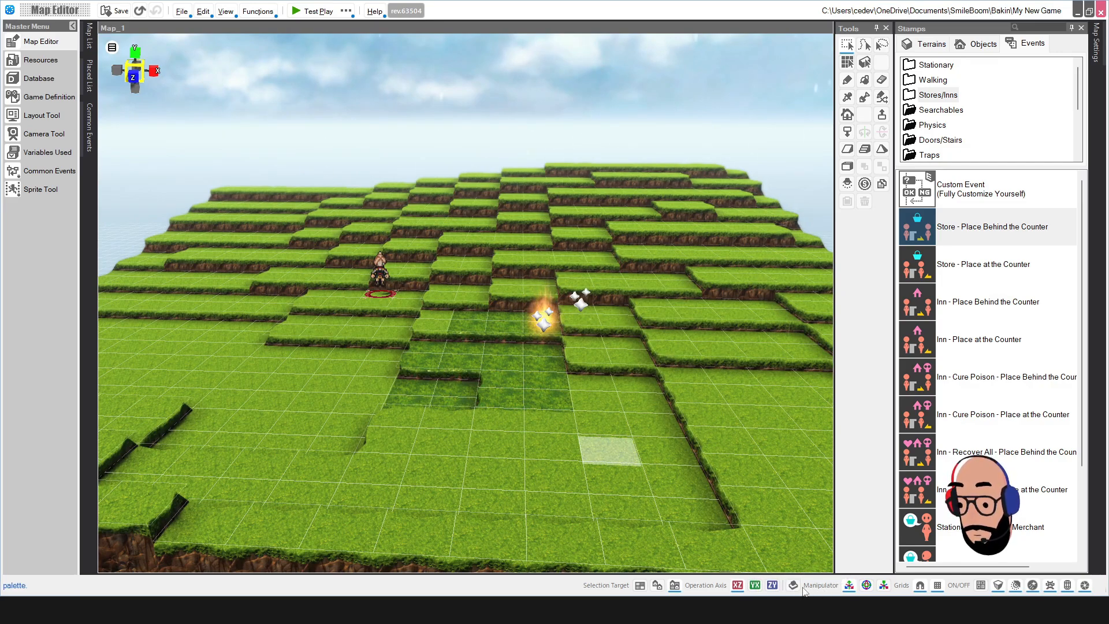
Step: Cycle the Fire event through rotation, scale and back to position adjustment
{"action": "left_click", "coordinate": [609, 382]}
{"action": "left_click", "coordinate": [543, 318]}
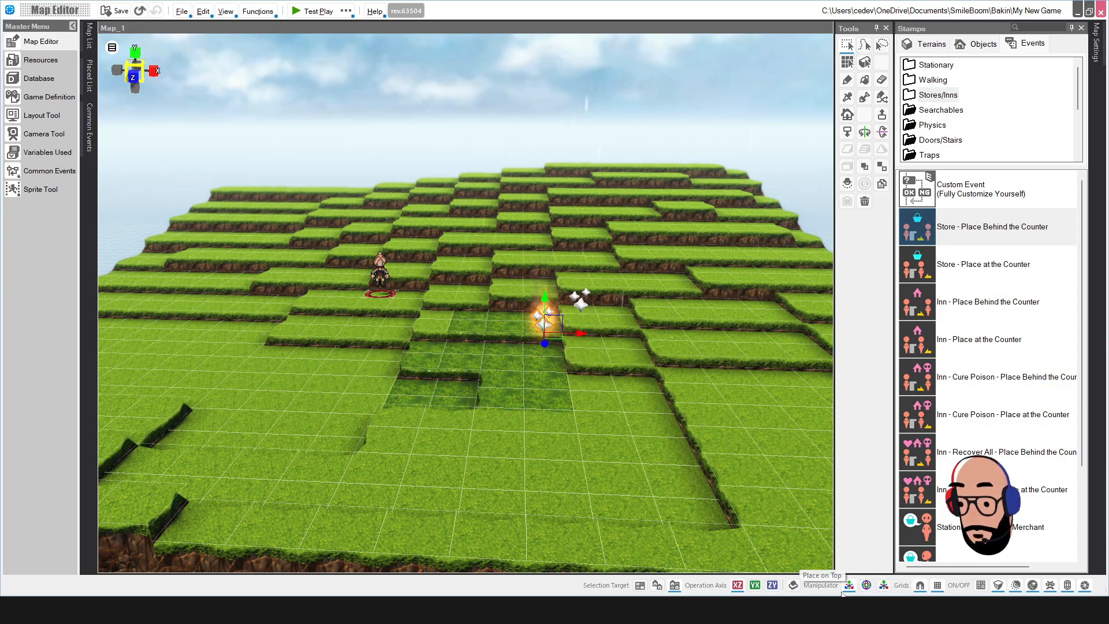
{"action": "left_click", "coordinate": [867, 586]}
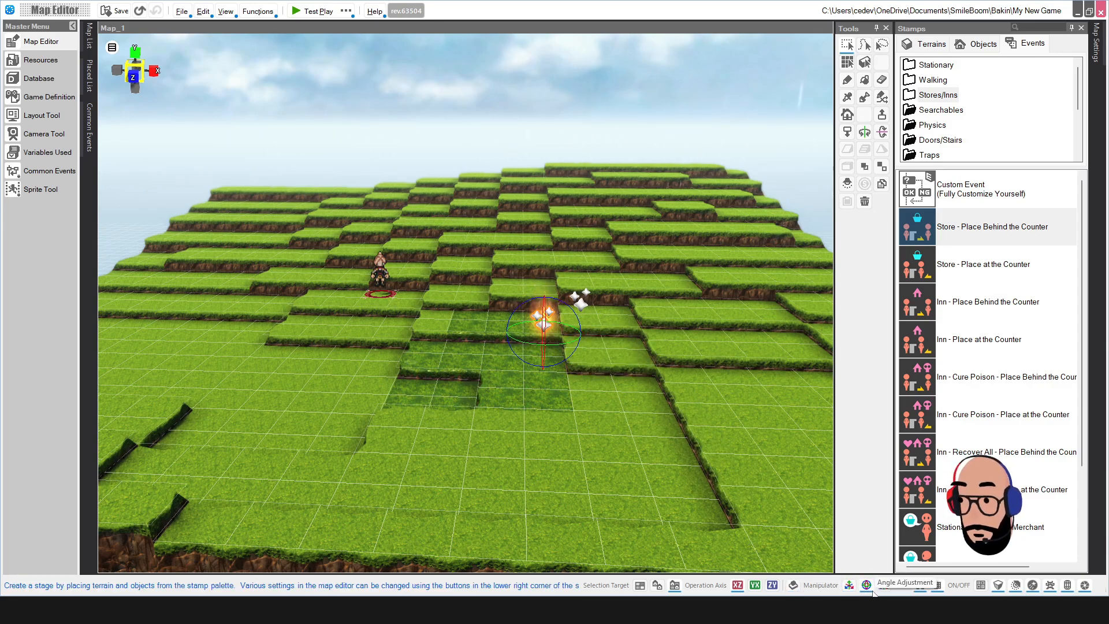
{"action": "left_click", "coordinate": [885, 586]}
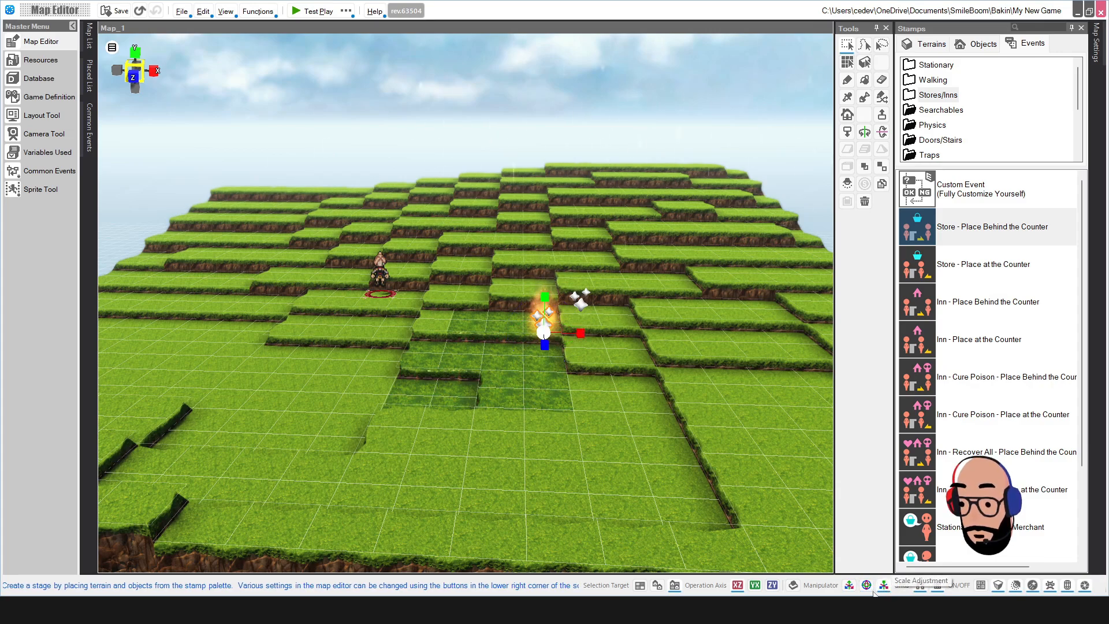
{"action": "left_click", "coordinate": [850, 585]}
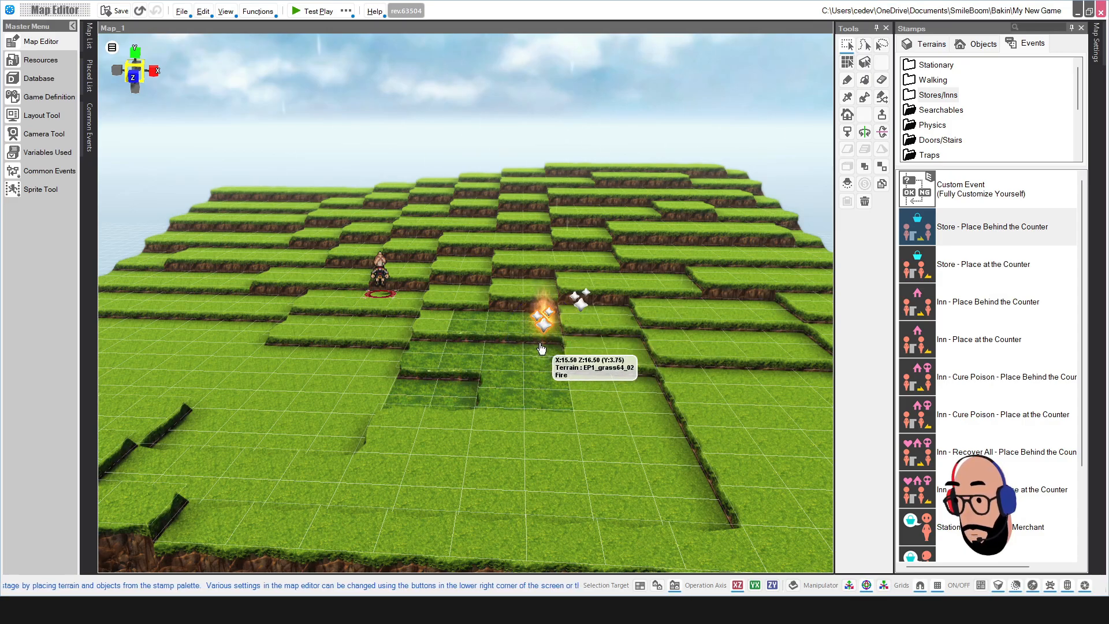
Step: Select the start-point character and drag it slightly right with Position Adjustment
{"action": "left_click", "coordinate": [377, 267]}
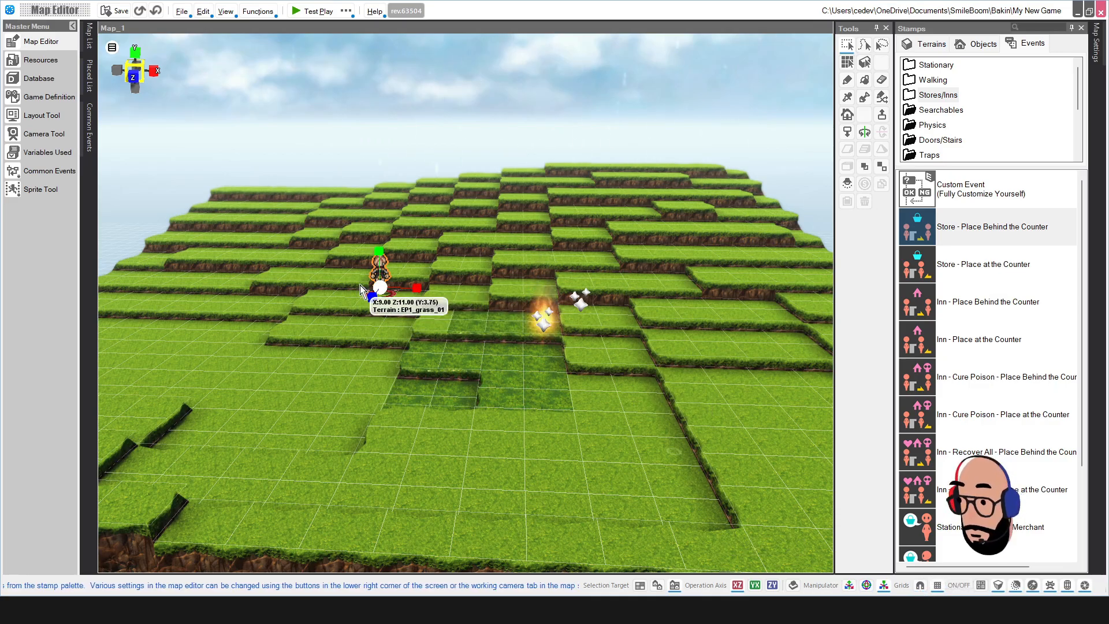
{"action": "left_click", "coordinate": [849, 584]}
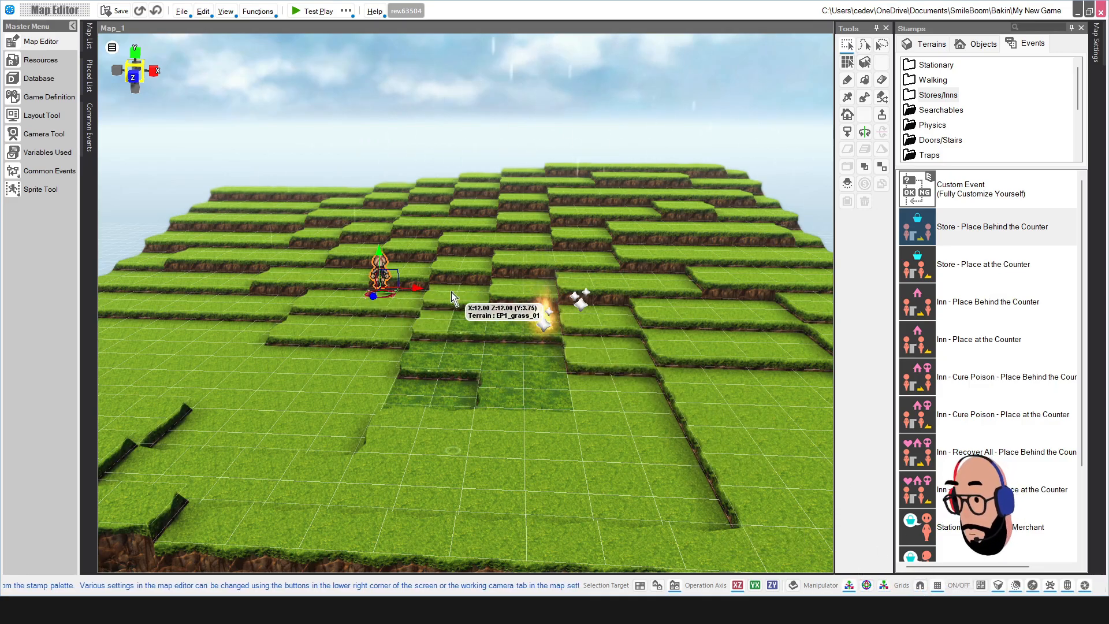
{"action": "left_click_drag", "start_coordinate": [415, 286], "coordinate": [423, 287]}
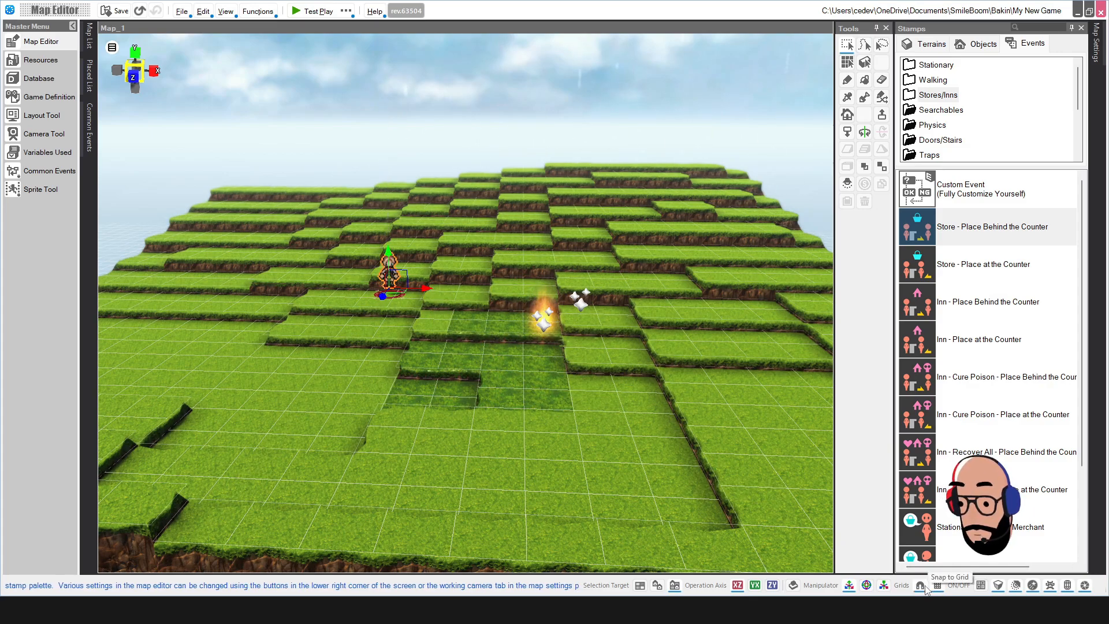
{"action": "mouse_move", "coordinate": [429, 287]}
{"action": "left_mouse_down"}
{"action": "mouse_move", "coordinate": [520, 300]}
{"action": "mouse_move", "coordinate": [404, 302]}
{"action": "mouse_move", "coordinate": [428, 297]}
{"action": "left_mouse_up"}
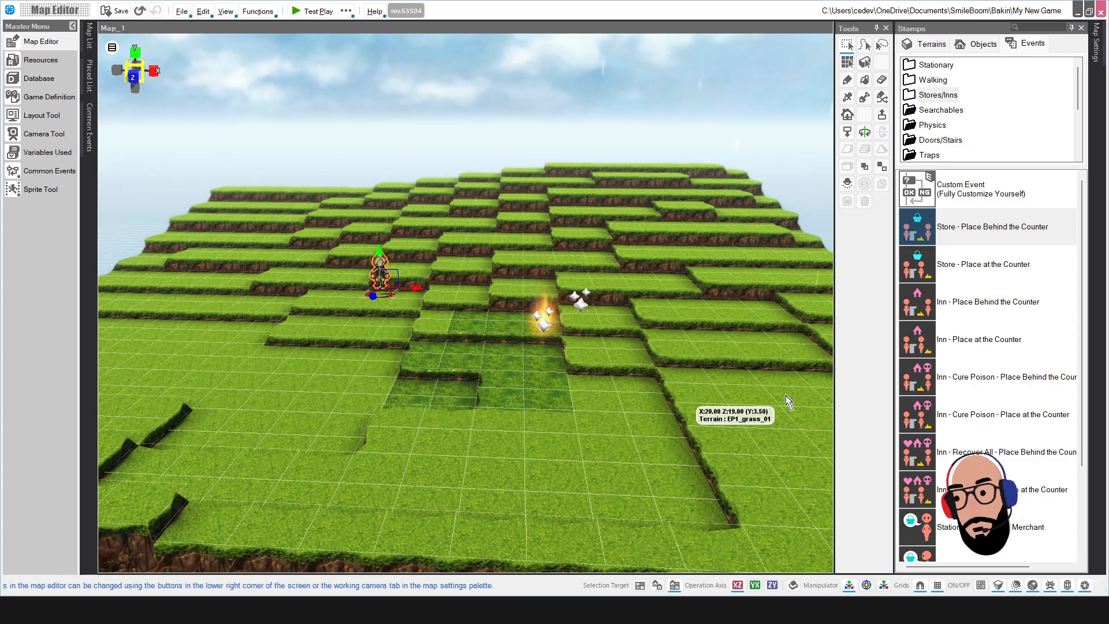
{"action": "left_click", "coordinate": [976, 585]}
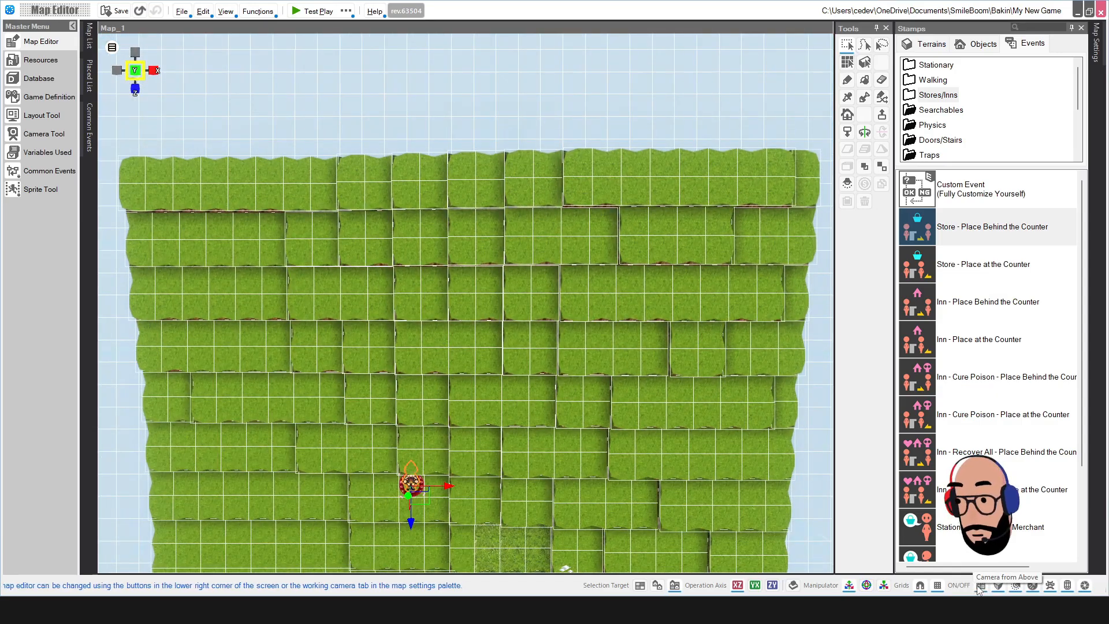
{"action": "left_click", "coordinate": [977, 585]}
{"action": "left_click", "coordinate": [977, 585]}
{"action": "left_click", "coordinate": [977, 585]}
{"action": "left_click", "coordinate": [980, 586]}
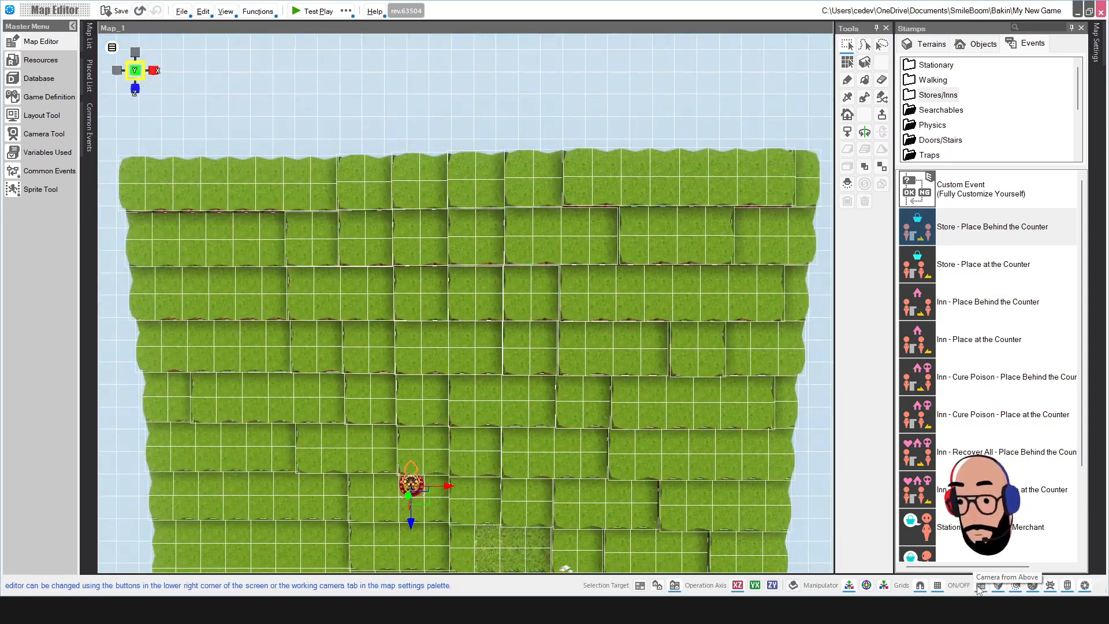
{"action": "left_click", "coordinate": [1000, 587]}
{"action": "left_click", "coordinate": [1000, 586]}
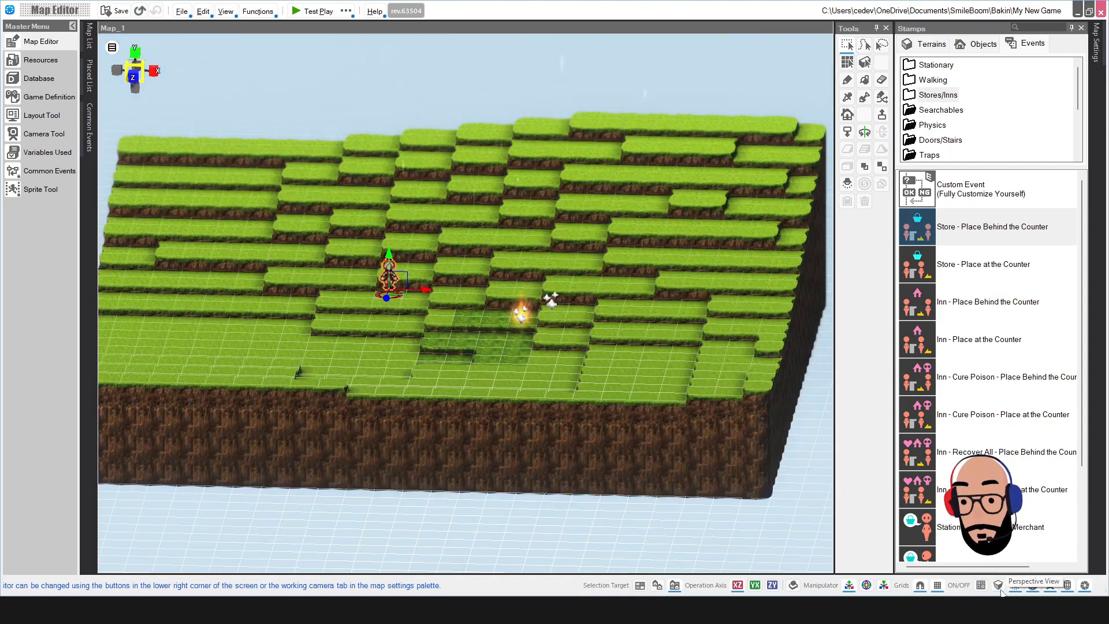
{"action": "left_click", "coordinate": [1000, 587]}
{"action": "left_click", "coordinate": [1000, 587]}
{"action": "left_click", "coordinate": [1000, 587]}
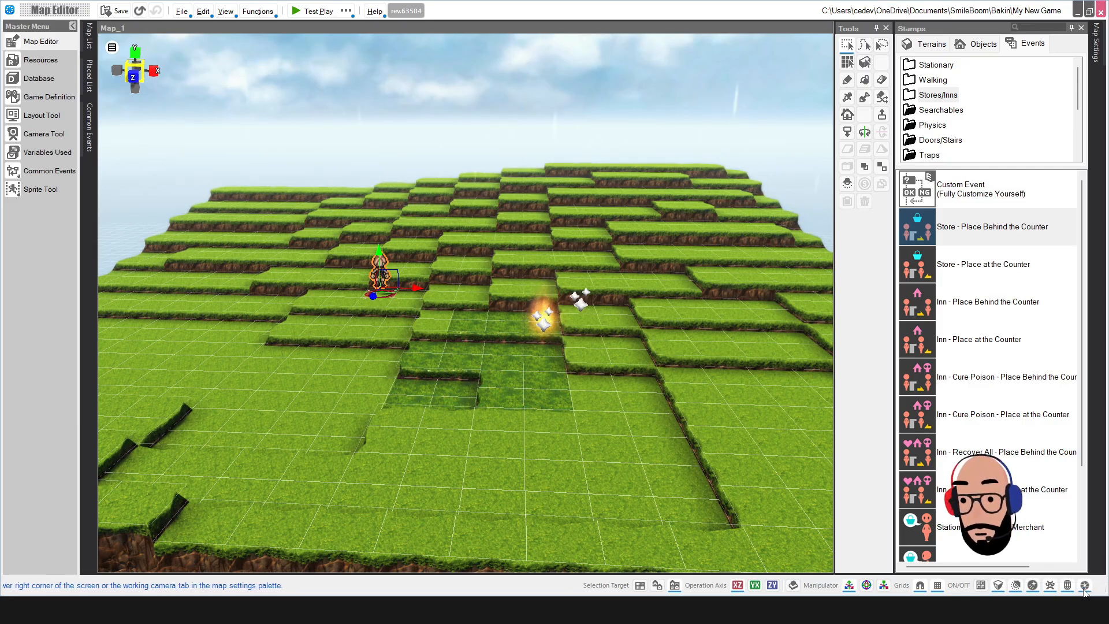
{"action": "scroll", "coordinate": [523, 376], "scroll_direction": "down", "scroll_amount": 4}
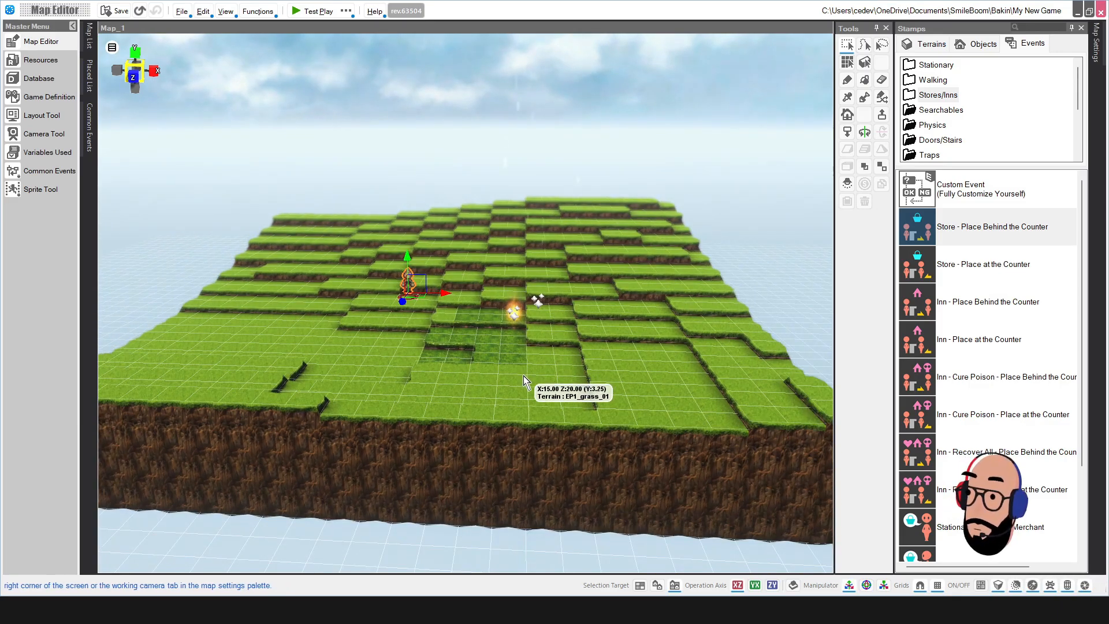
{"action": "scroll", "coordinate": [522, 377], "scroll_direction": "up", "scroll_amount": 4}
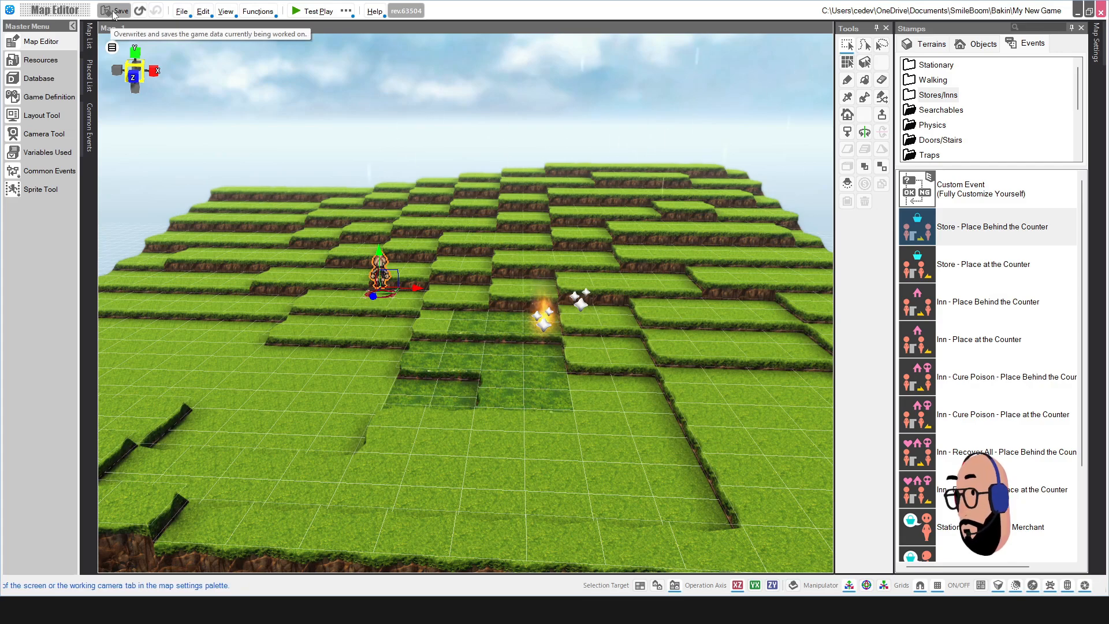
{"action": "left_click", "coordinate": [182, 11]}
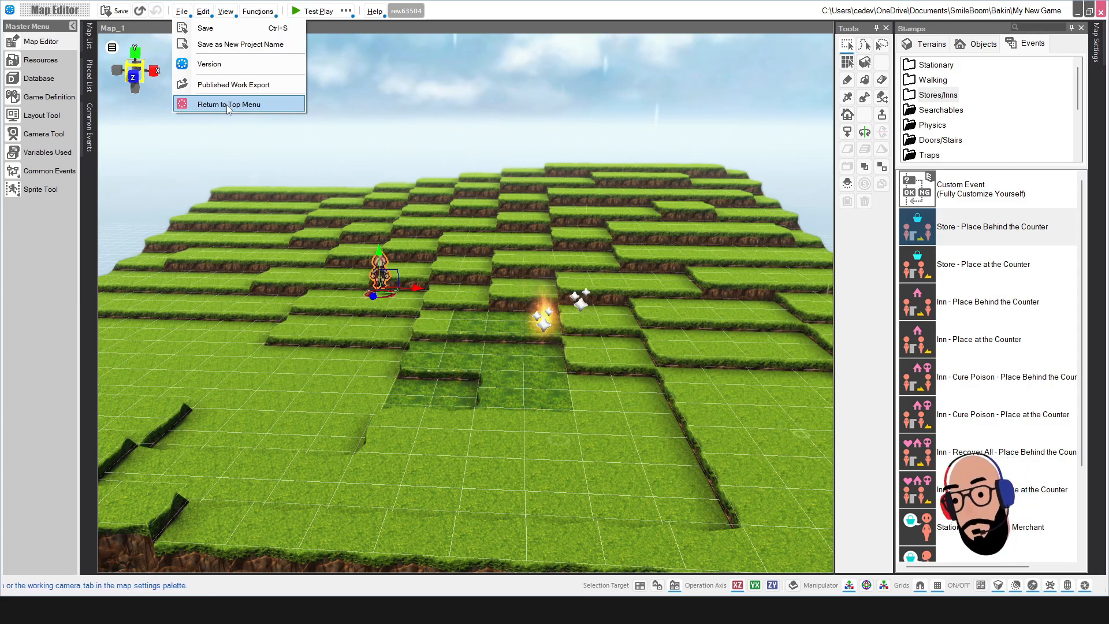
{"action": "left_click", "coordinate": [202, 13]}
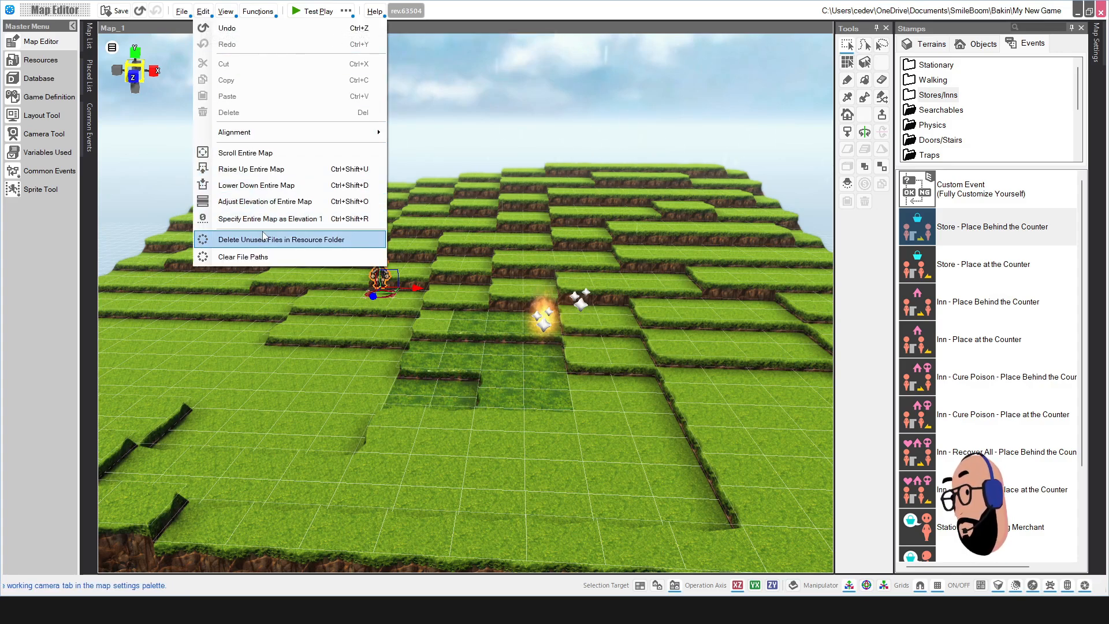
Step: Look through the View menu and open, then close, the Map Settings palette
{"action": "left_click", "coordinate": [226, 12]}
{"action": "left_click", "coordinate": [226, 13]}
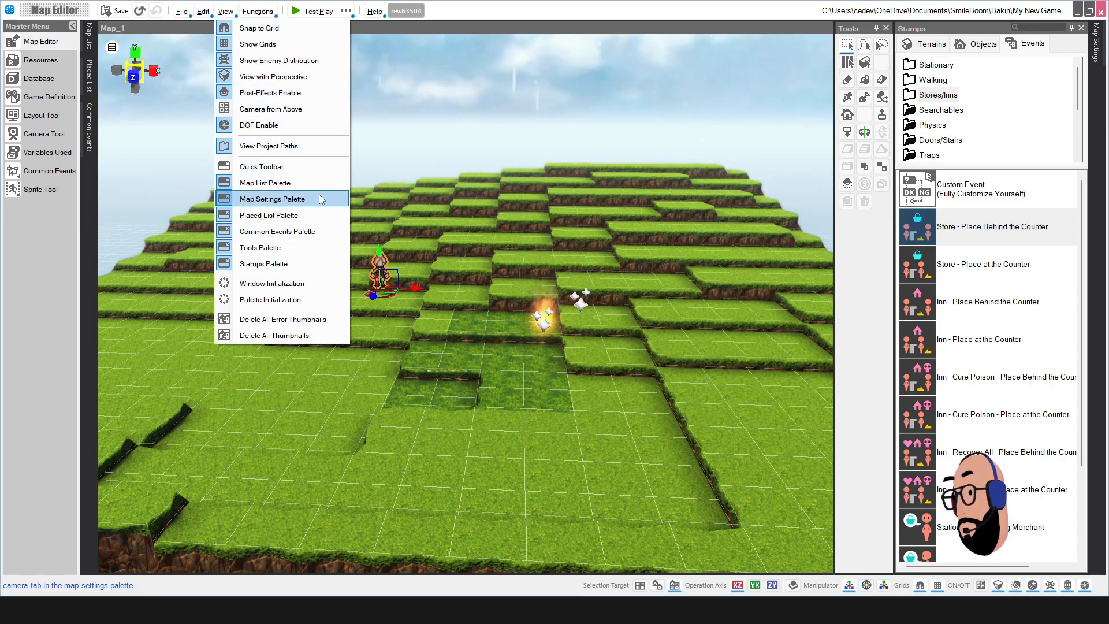
{"action": "left_click", "coordinate": [563, 17]}
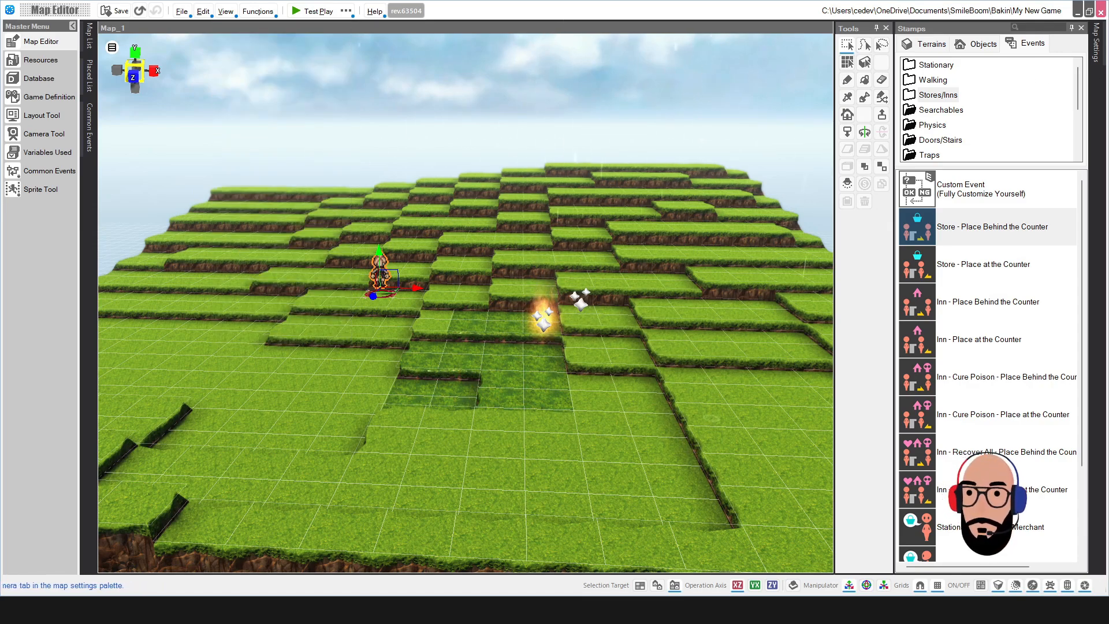
{"action": "left_click", "coordinate": [1096, 64]}
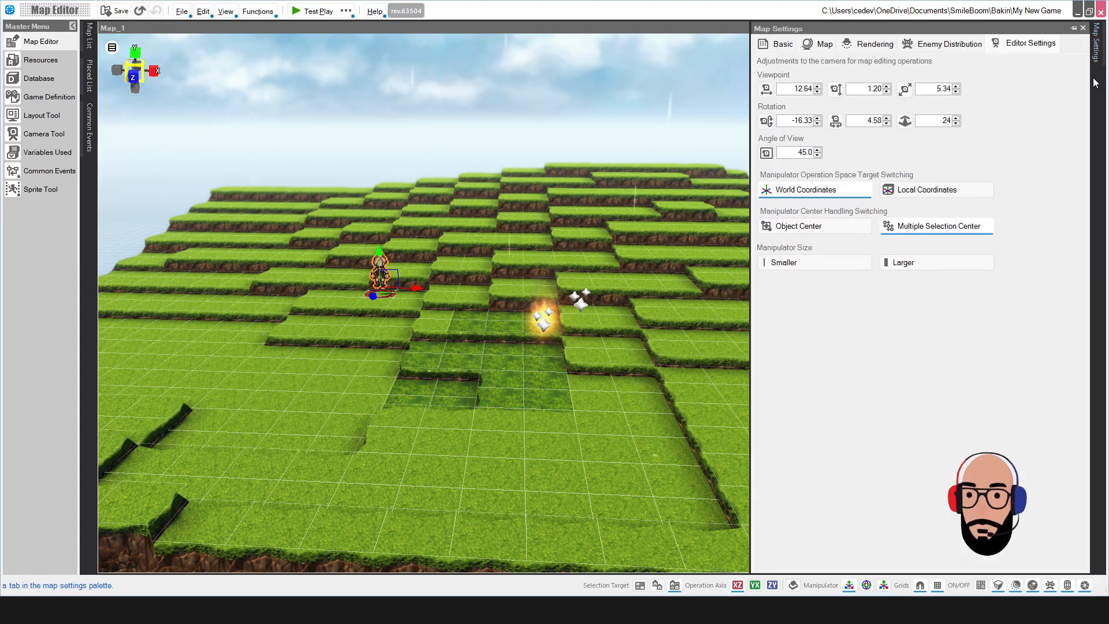
{"action": "left_click", "coordinate": [1083, 29]}
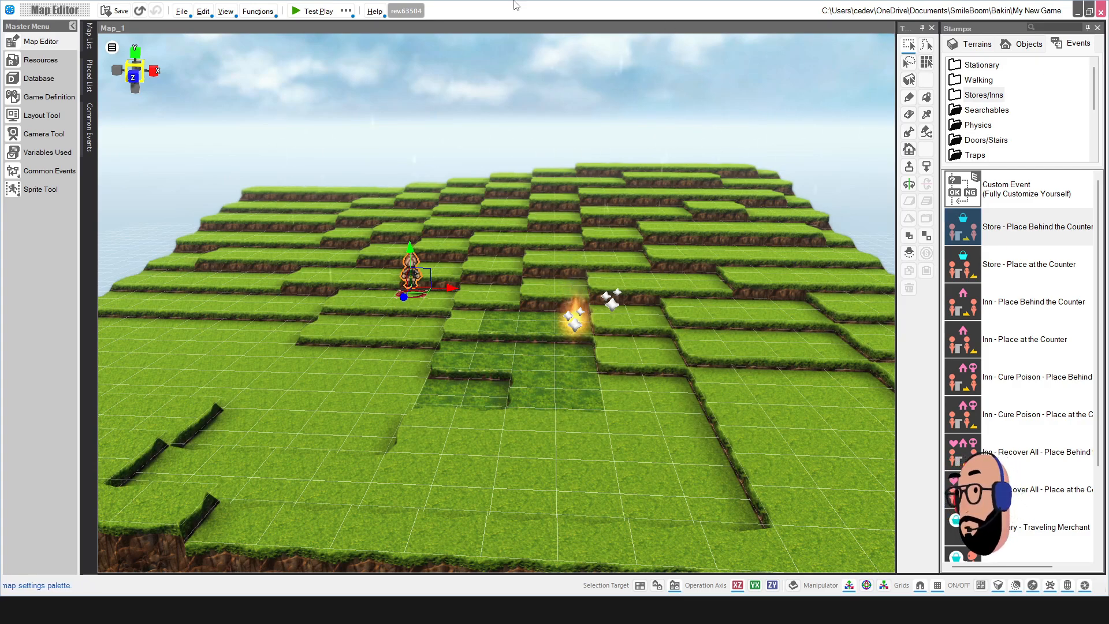
Step: Toggle the Map Settings Palette from the View menu to dock it again
{"action": "left_click", "coordinate": [224, 12]}
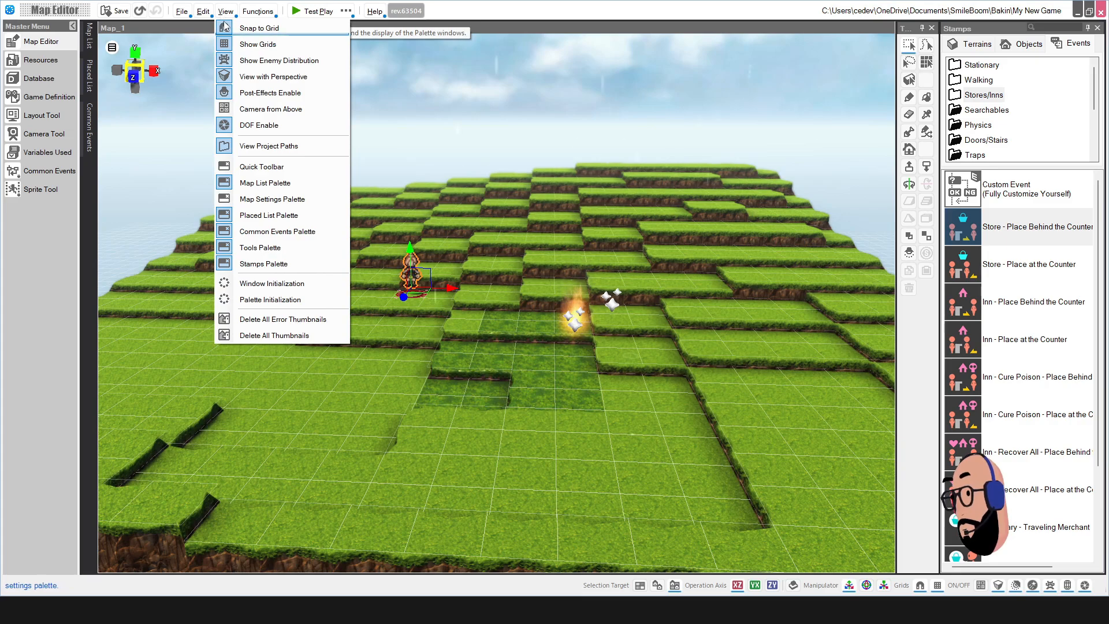
{"action": "left_click", "coordinate": [231, 199]}
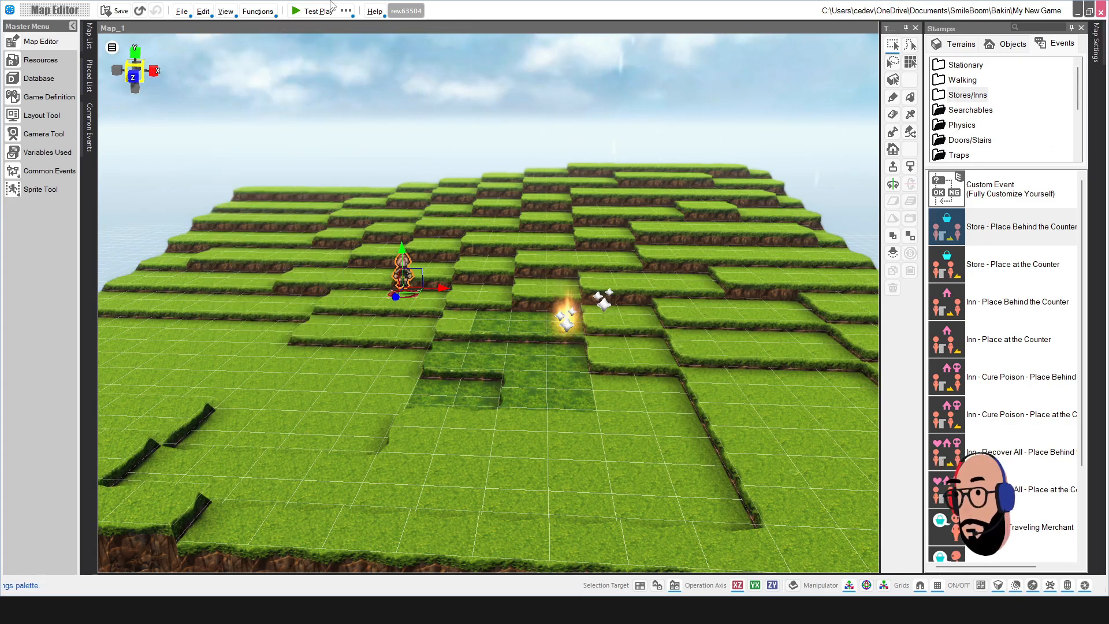
{"action": "left_click", "coordinate": [233, 13]}
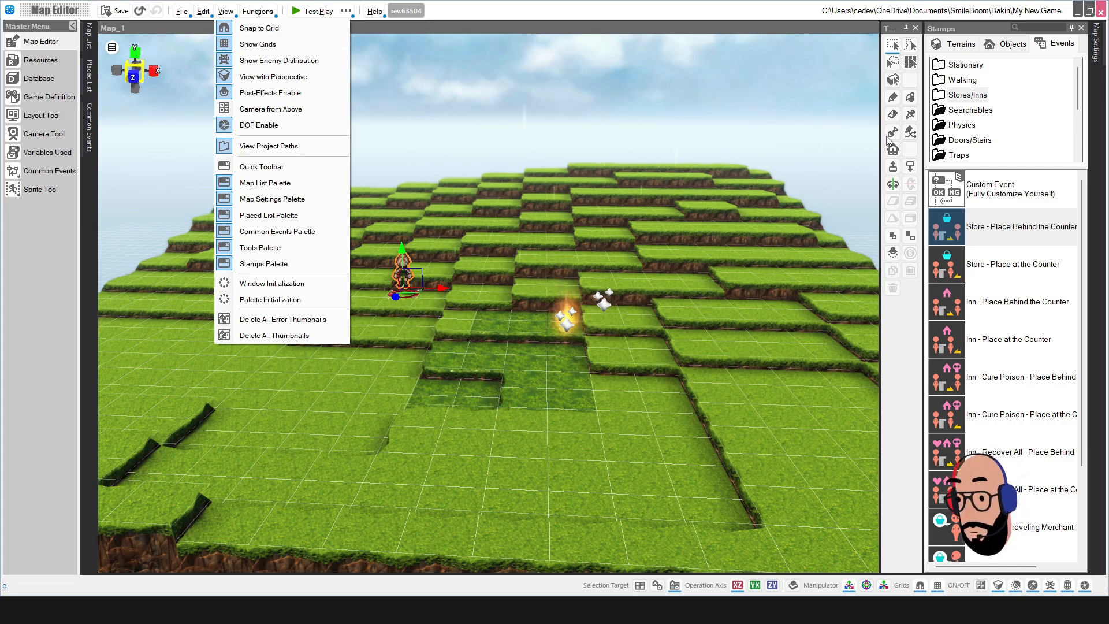
{"action": "left_click", "coordinate": [237, 20]}
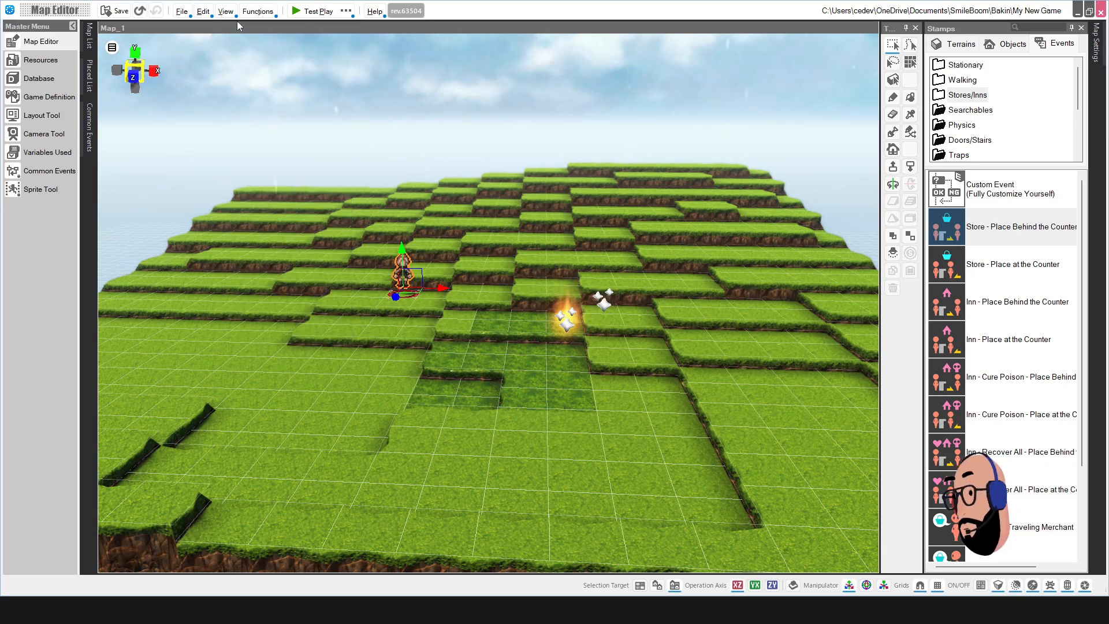
{"action": "left_click", "coordinate": [227, 13]}
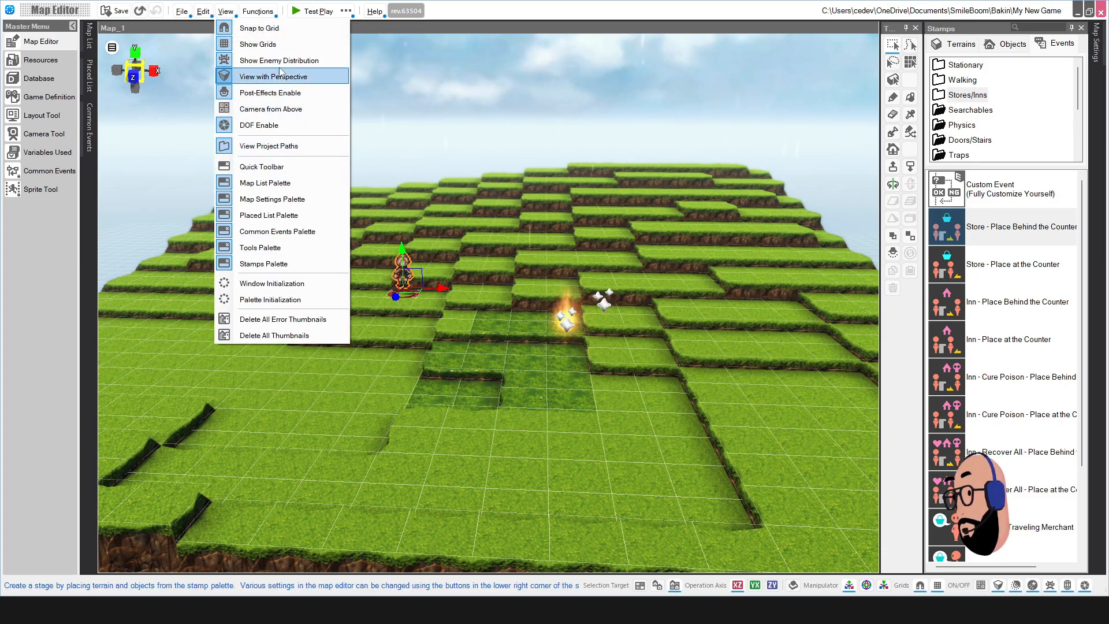
Step: Look through the editor functions menu without choosing anything
{"action": "left_click", "coordinate": [261, 11]}
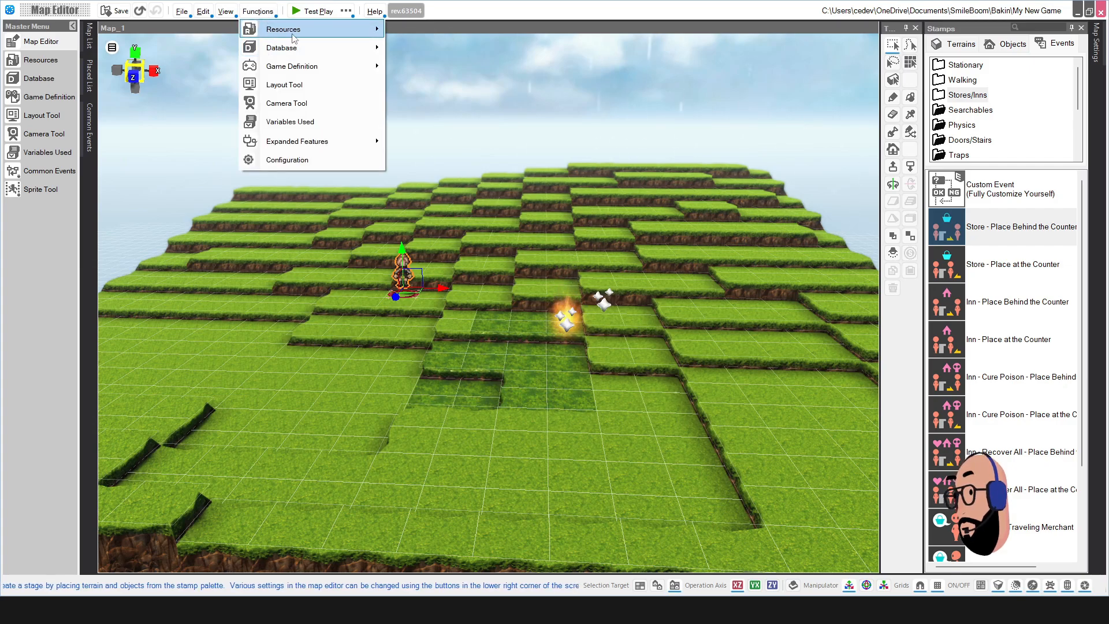
{"action": "mouse_move", "coordinate": [294, 35]}
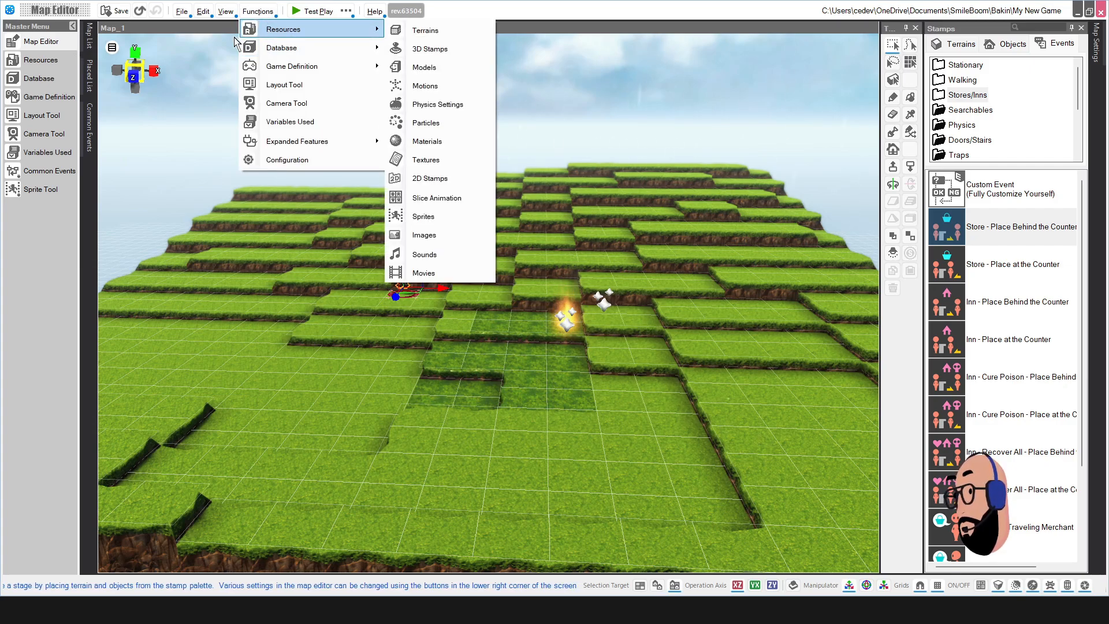
{"action": "mouse_move", "coordinate": [323, 144]}
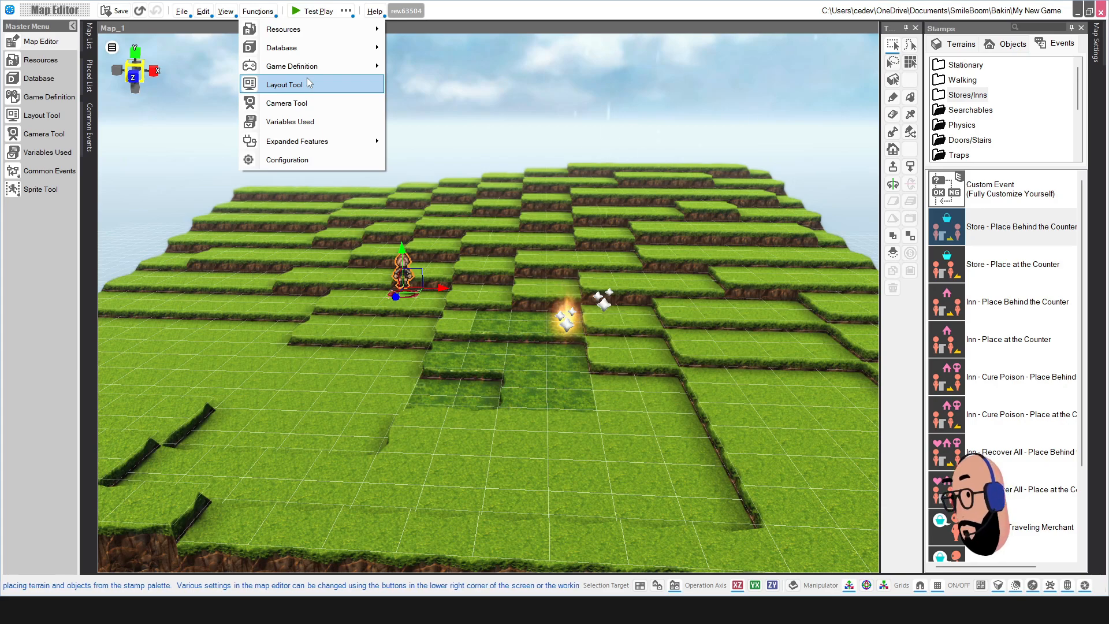
{"action": "left_click", "coordinate": [260, 13]}
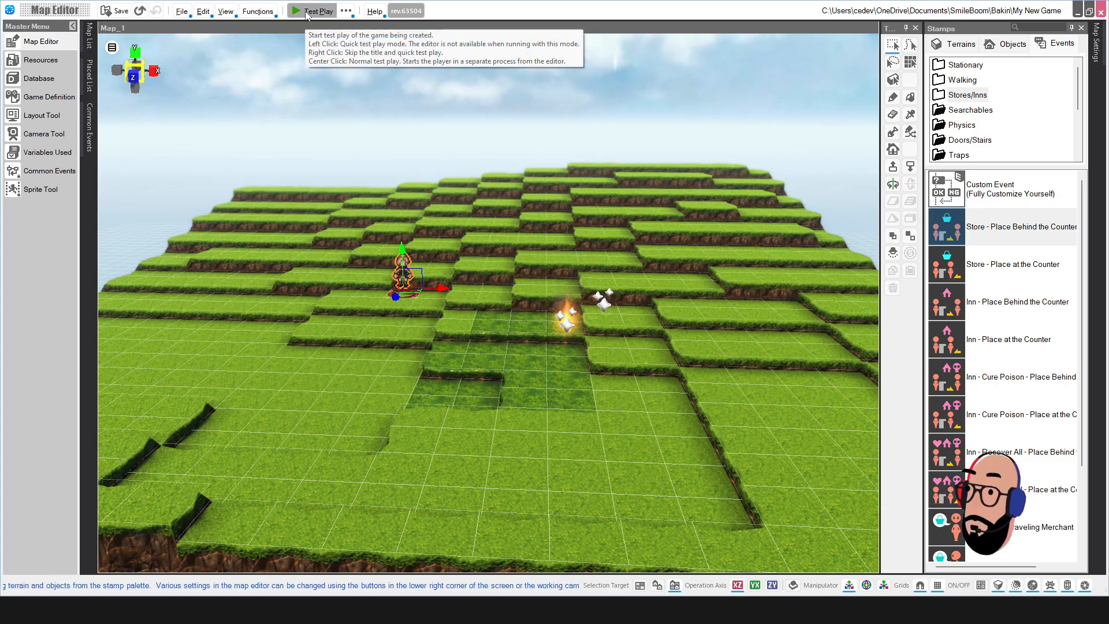
Step: Review the Test Play ... launch modes, then start a normal test play
{"action": "left_click", "coordinate": [346, 12]}
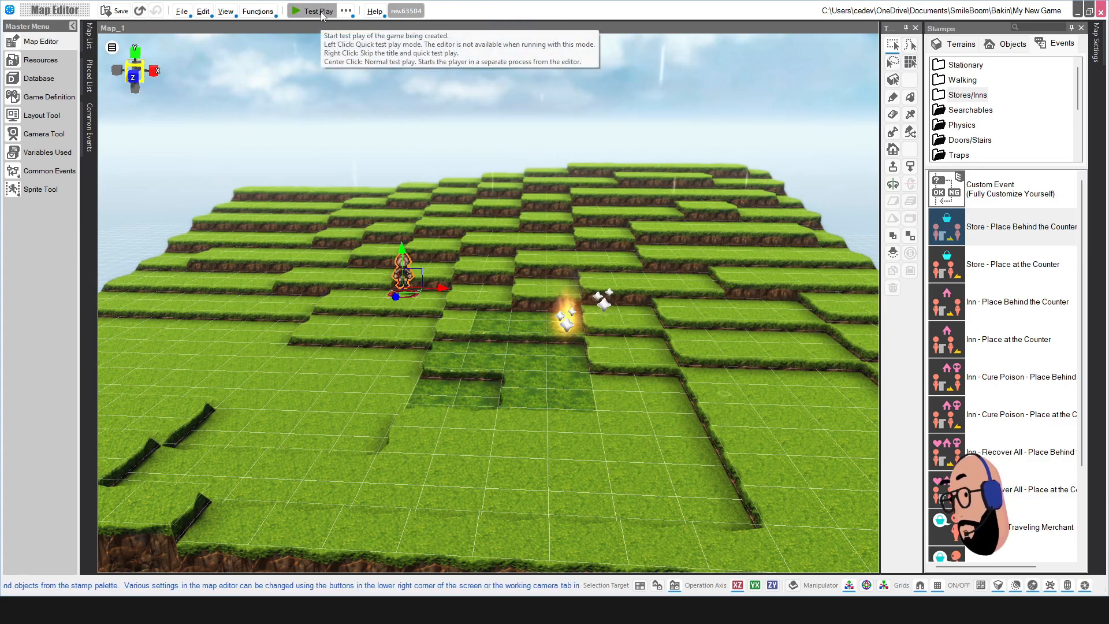
{"action": "left_click", "coordinate": [344, 11]}
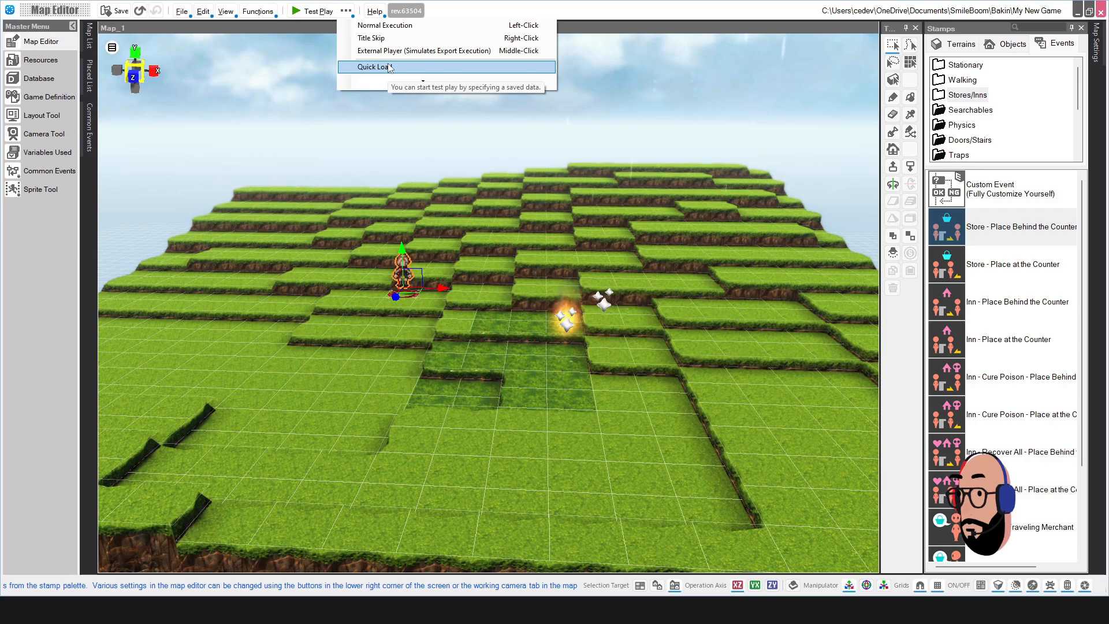
{"action": "left_click", "coordinate": [468, 17]}
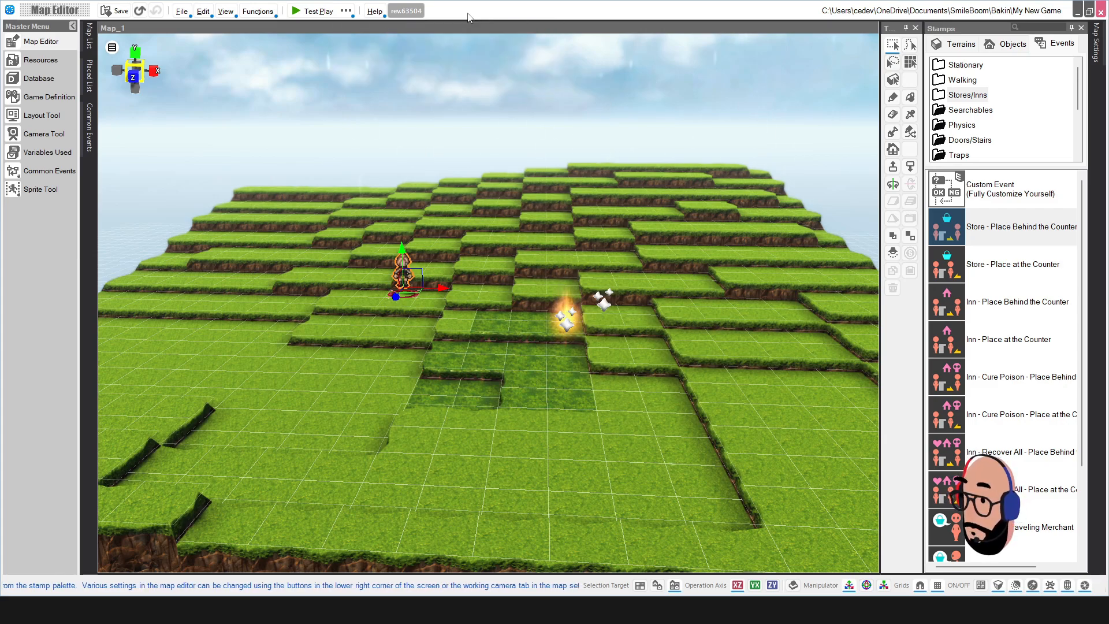
{"action": "left_click", "coordinate": [307, 12]}
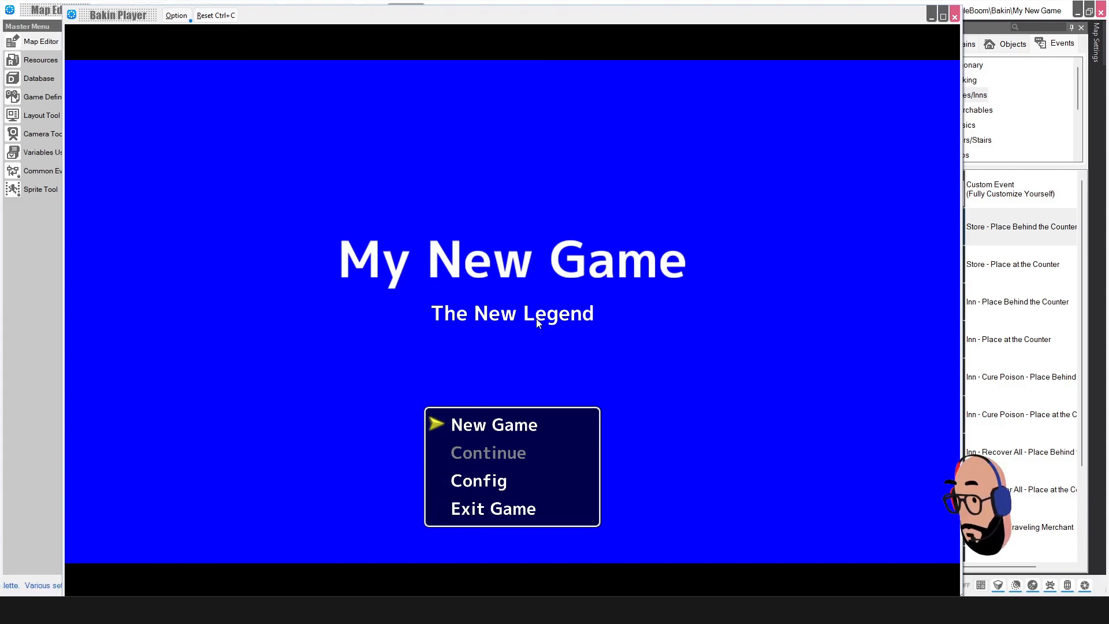
Step: Start a New Game, walk the hero around Map_1 toward the flame, and close the player
{"action": "key", "text": "Return"}
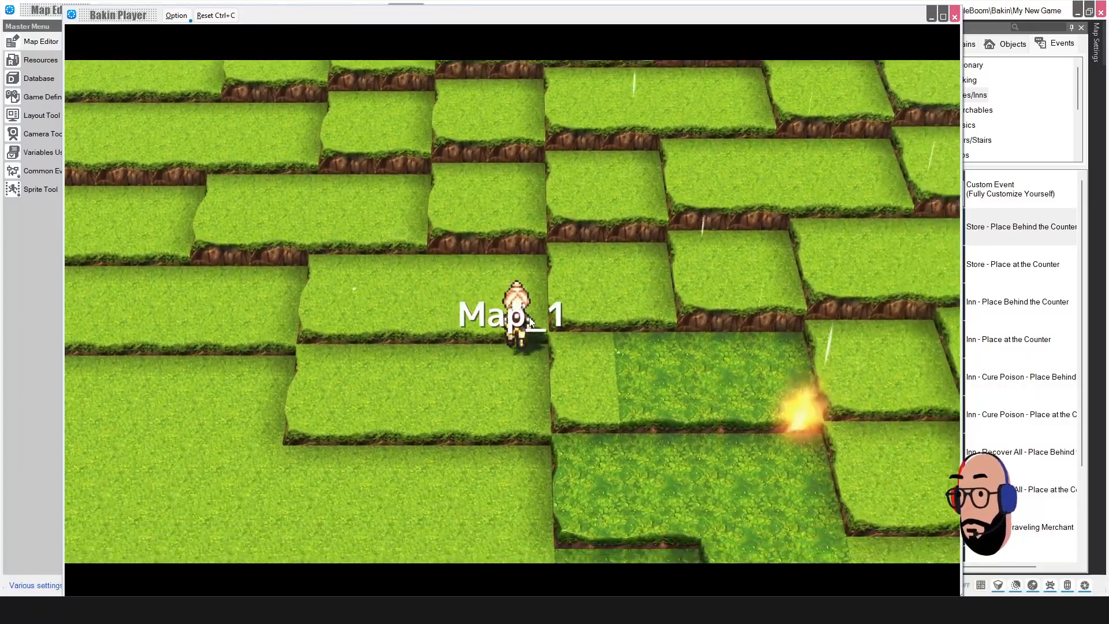
{"action": "key", "text": "Down"}
{"action": "key", "text": "Right"}
{"action": "key", "text": "Down"}
{"action": "key", "text": "Left"}
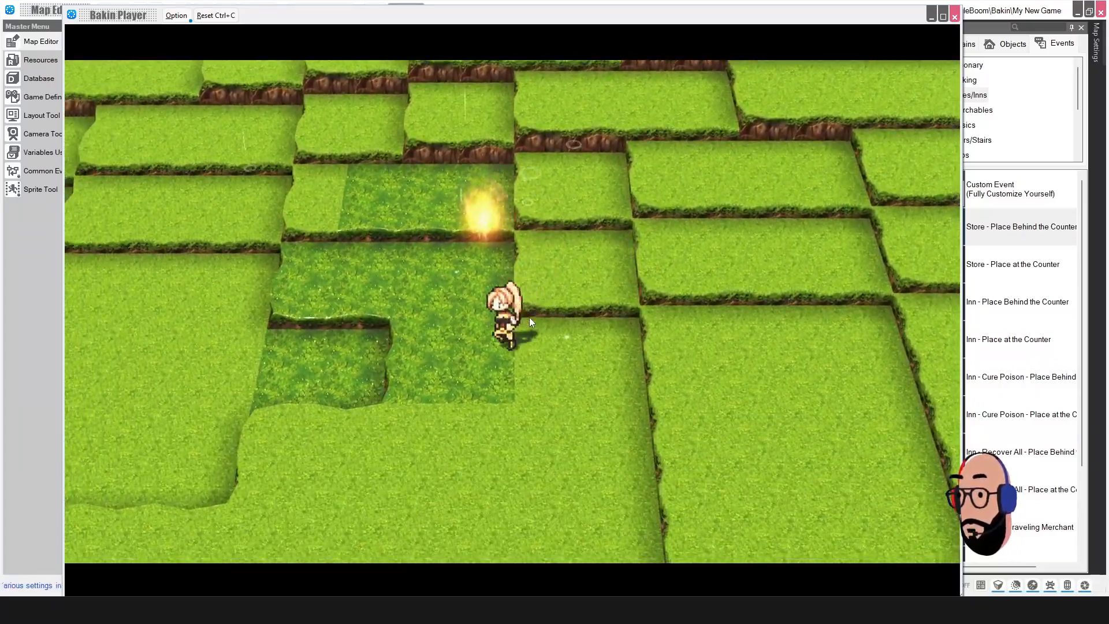
{"action": "key", "text": "Left"}
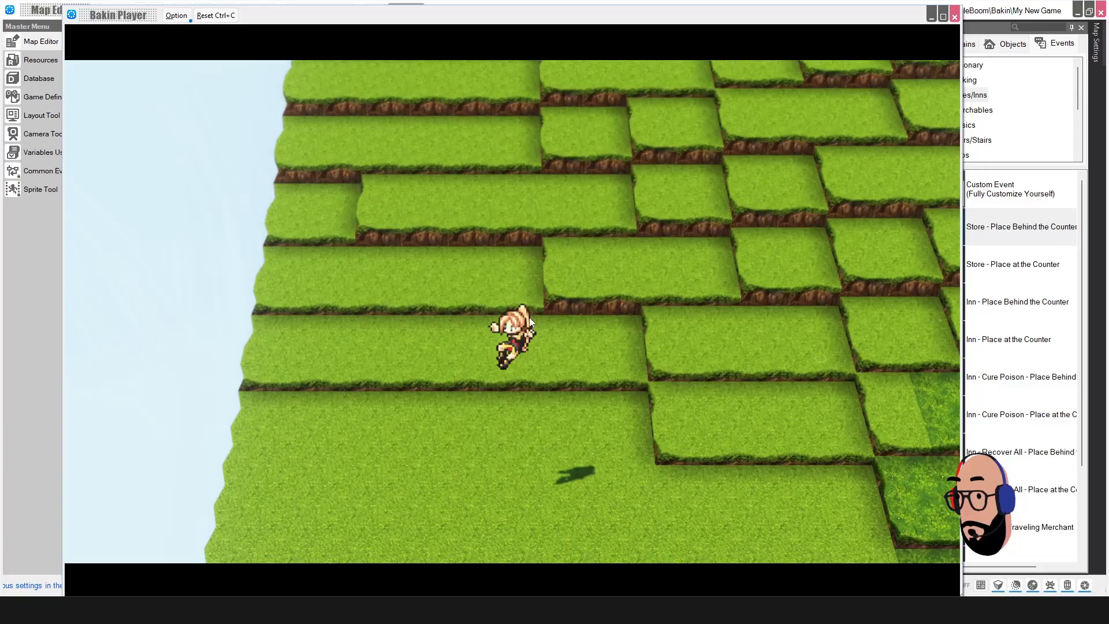
{"action": "key", "text": "Right"}
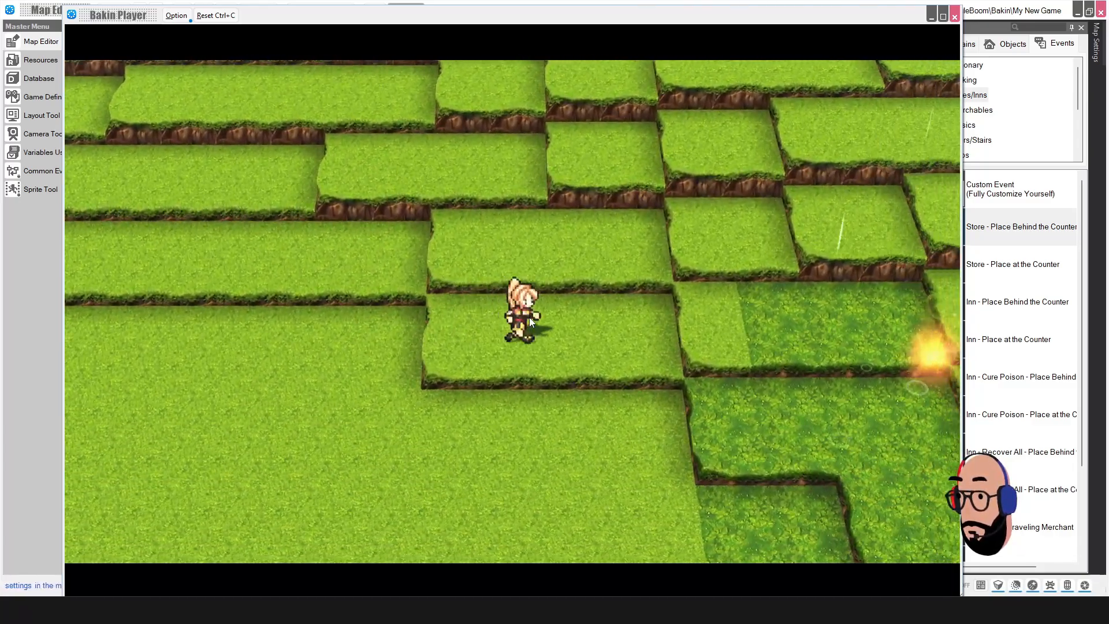
{"action": "key", "text": "Right"}
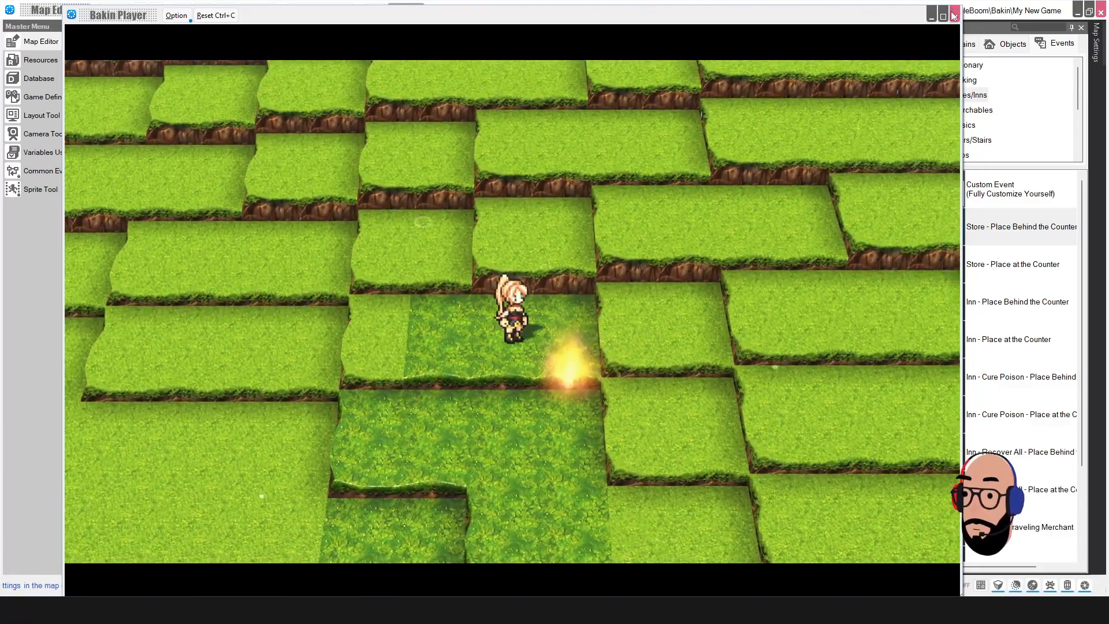
{"action": "left_click", "coordinate": [954, 16]}
Step: Relaunch with Title Skip and walk the hero around the terraces again
{"action": "left_click", "coordinate": [346, 11]}
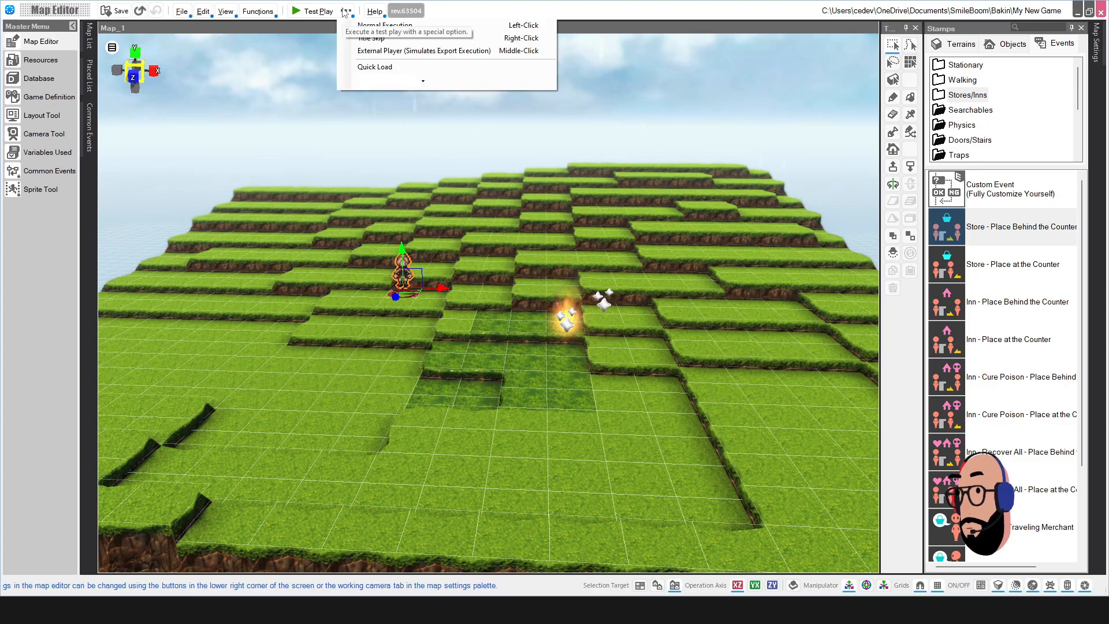
{"action": "left_click", "coordinate": [373, 40]}
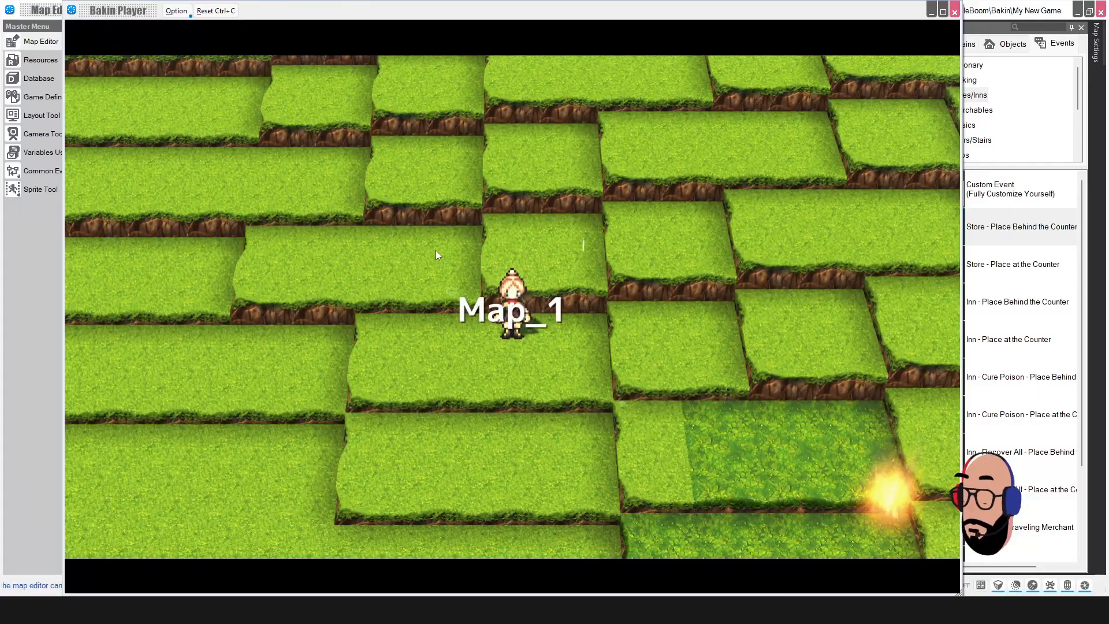
{"action": "key", "text": "Down"}
{"action": "key", "text": "Right"}
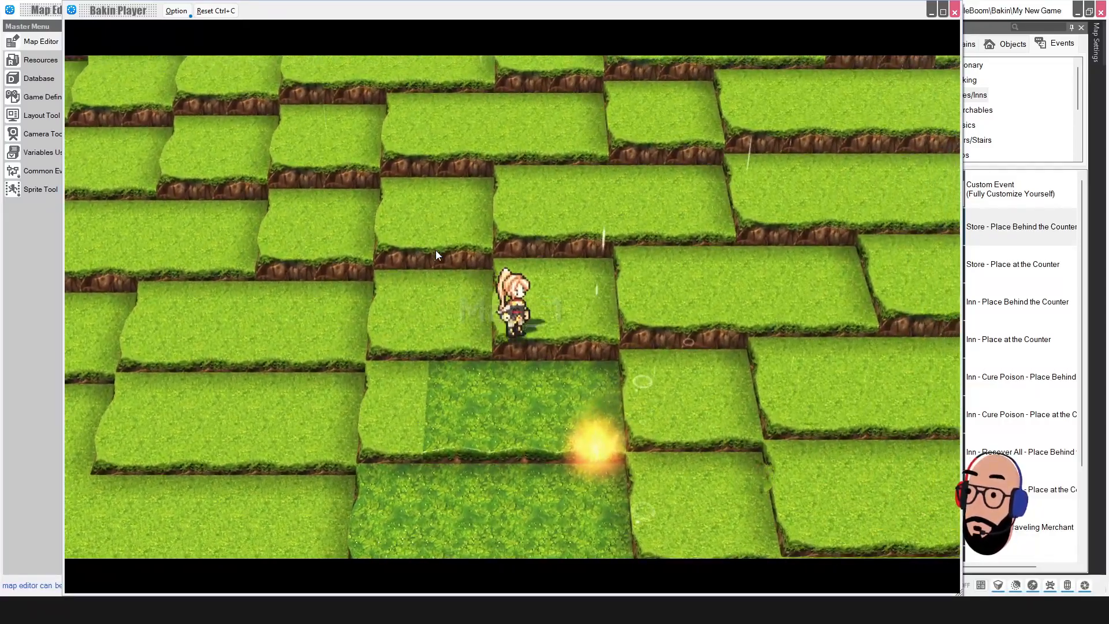
{"action": "key", "text": "Left"}
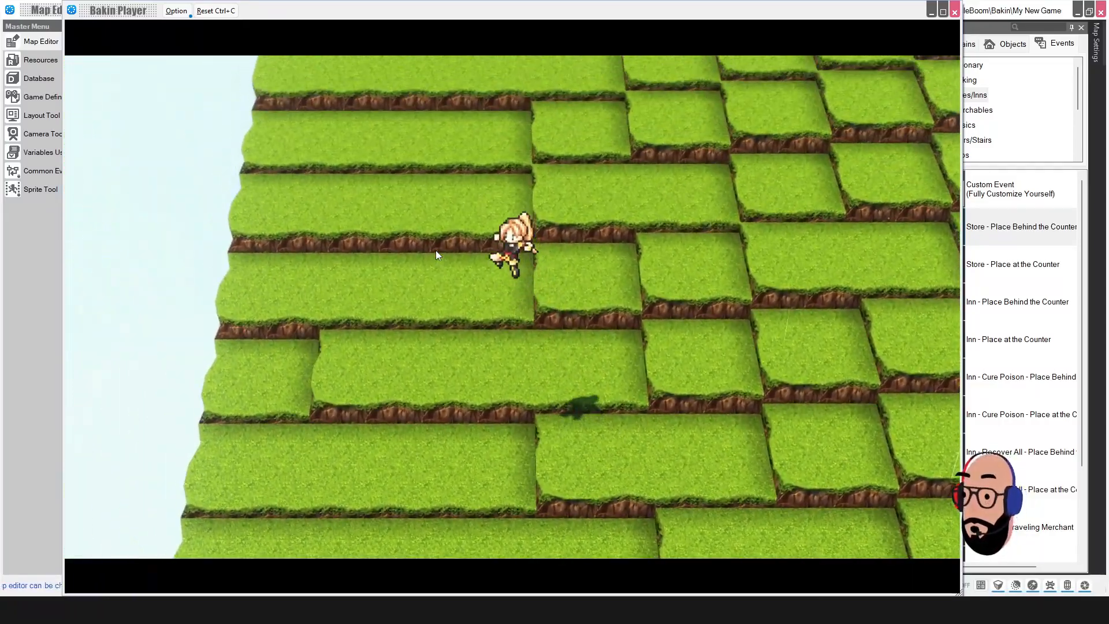
{"action": "key", "text": "Right"}
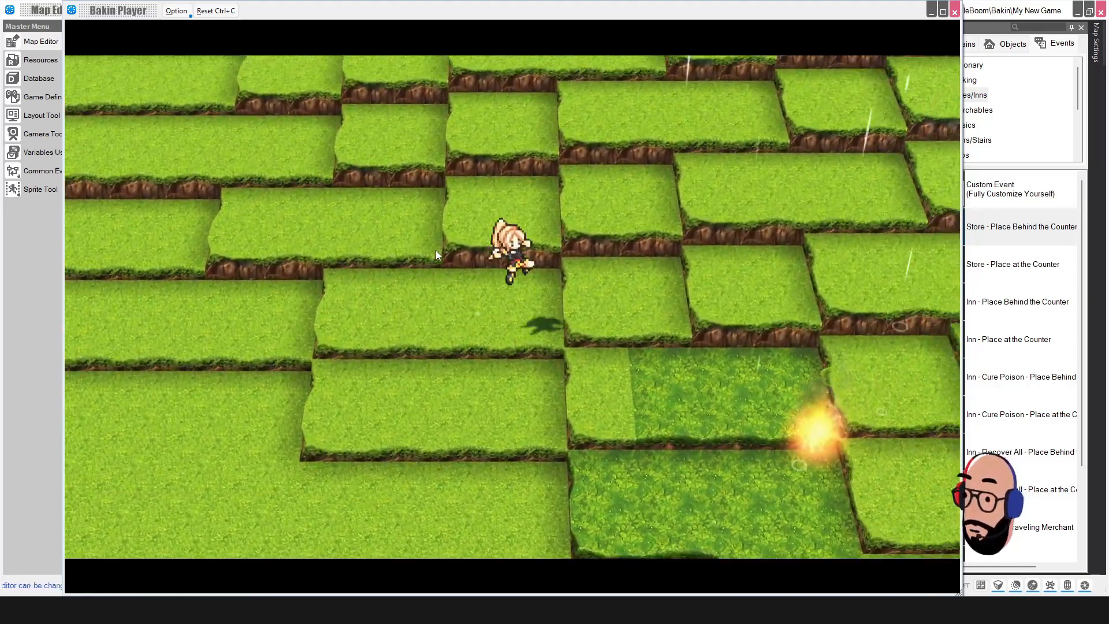
{"action": "key", "text": "Down"}
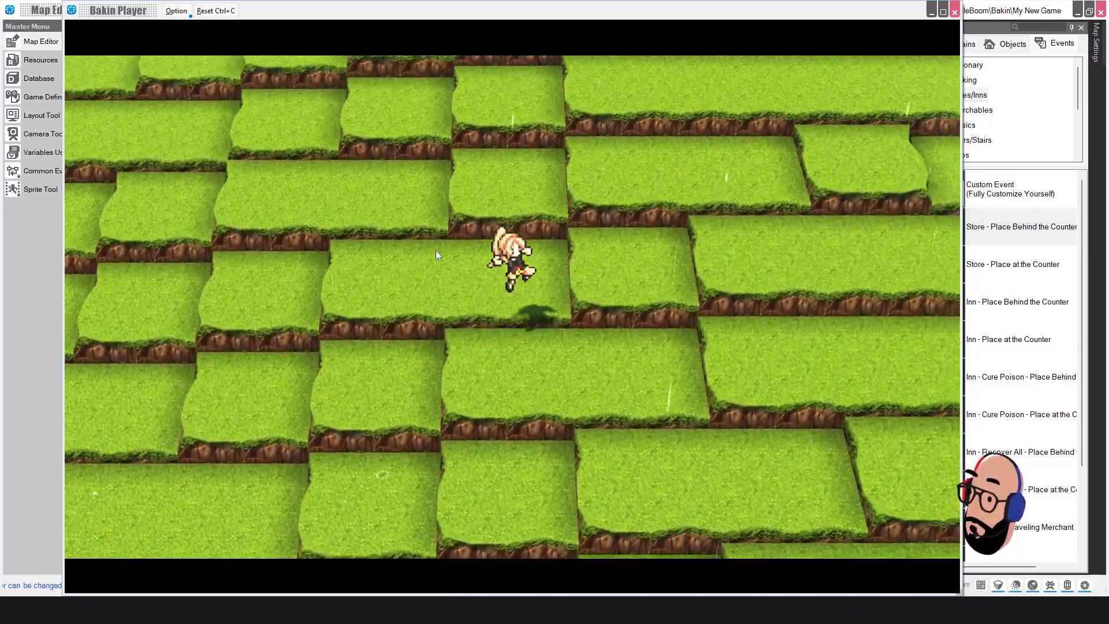
{"action": "key", "text": "Down"}
{"action": "key", "text": "Right"}
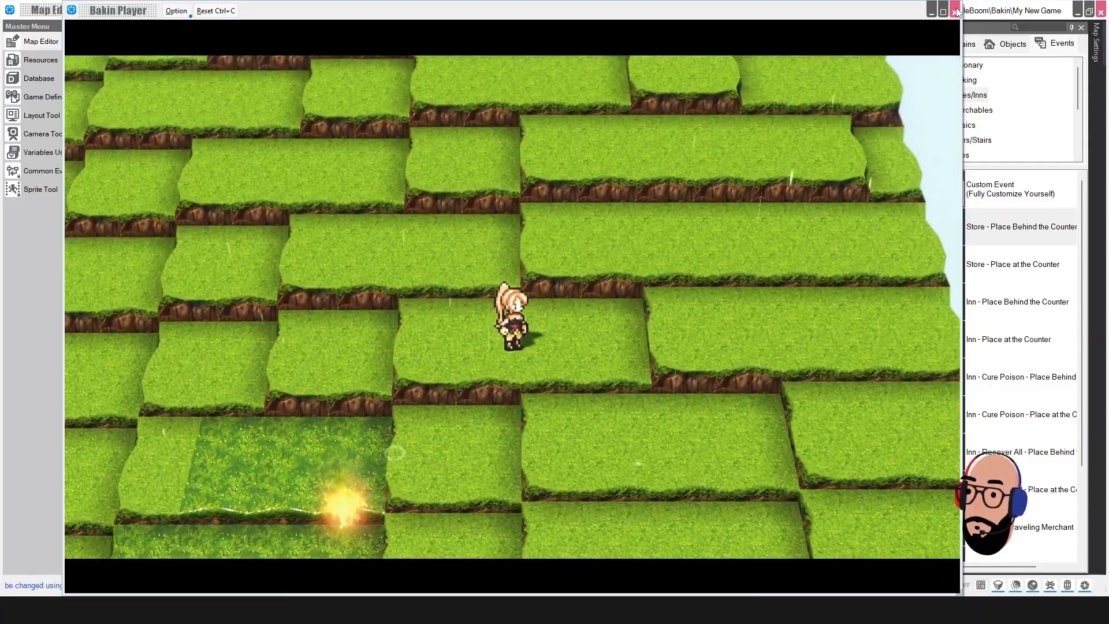
Step: Close Bakin Player and make a grass tile near the dark-grass patch the starting point
{"action": "left_click", "coordinate": [954, 12]}
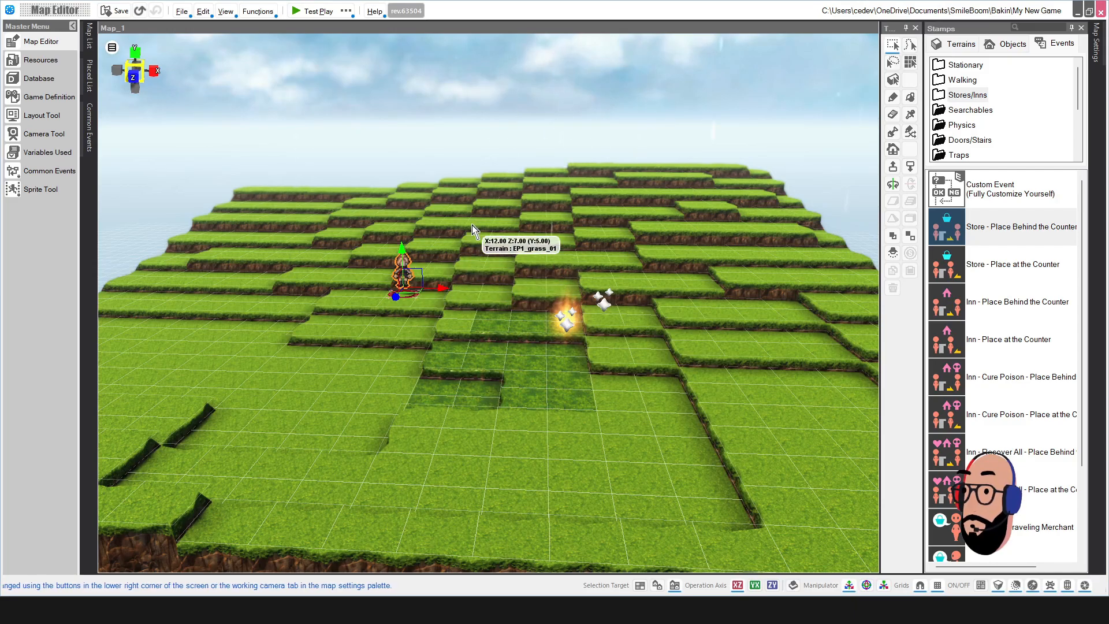
{"action": "right_click_drag", "start_coordinate": [472, 224], "coordinate": [476, 248]}
{"action": "scroll", "coordinate": [498, 280], "scroll_direction": "down", "scroll_amount": 4}
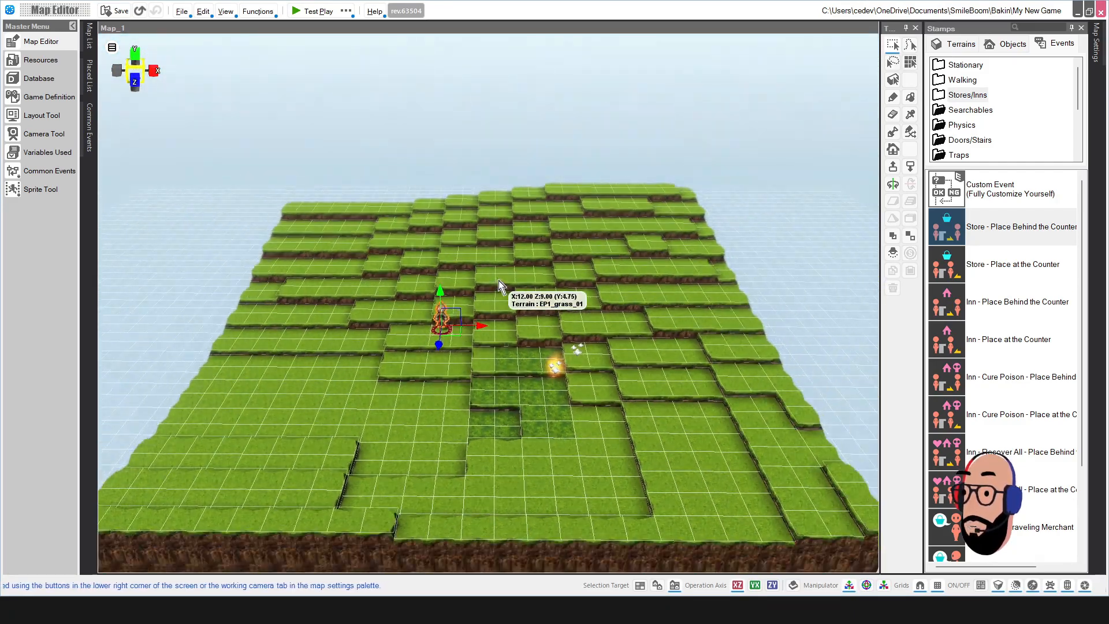
{"action": "scroll", "coordinate": [498, 280], "scroll_direction": "up", "scroll_amount": 3}
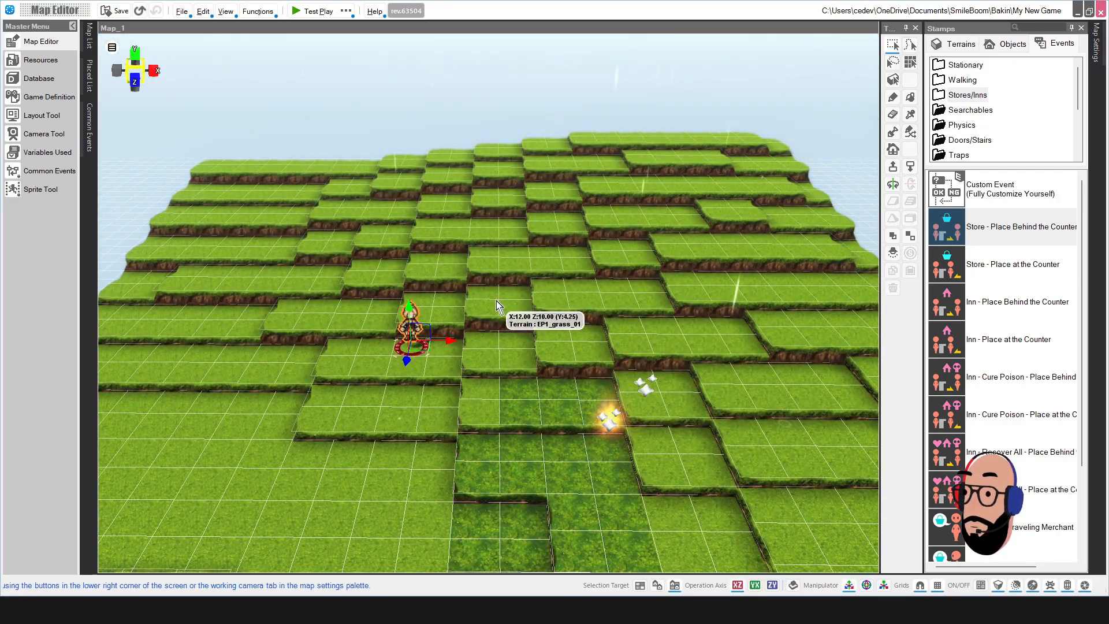
{"action": "right_click", "coordinate": [394, 423]}
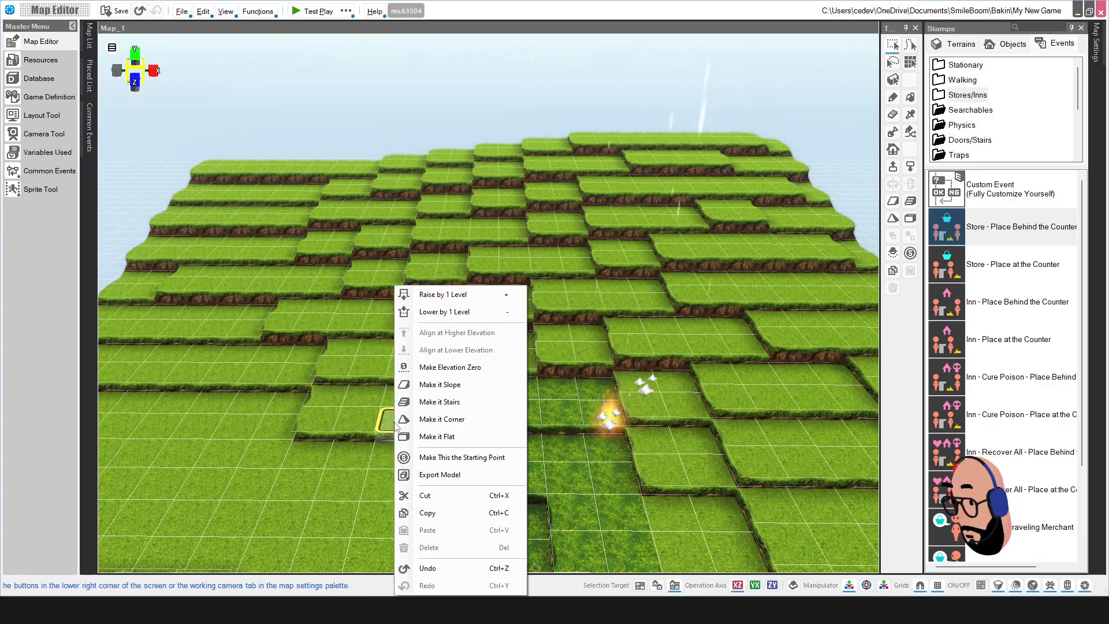
{"action": "left_click", "coordinate": [457, 457]}
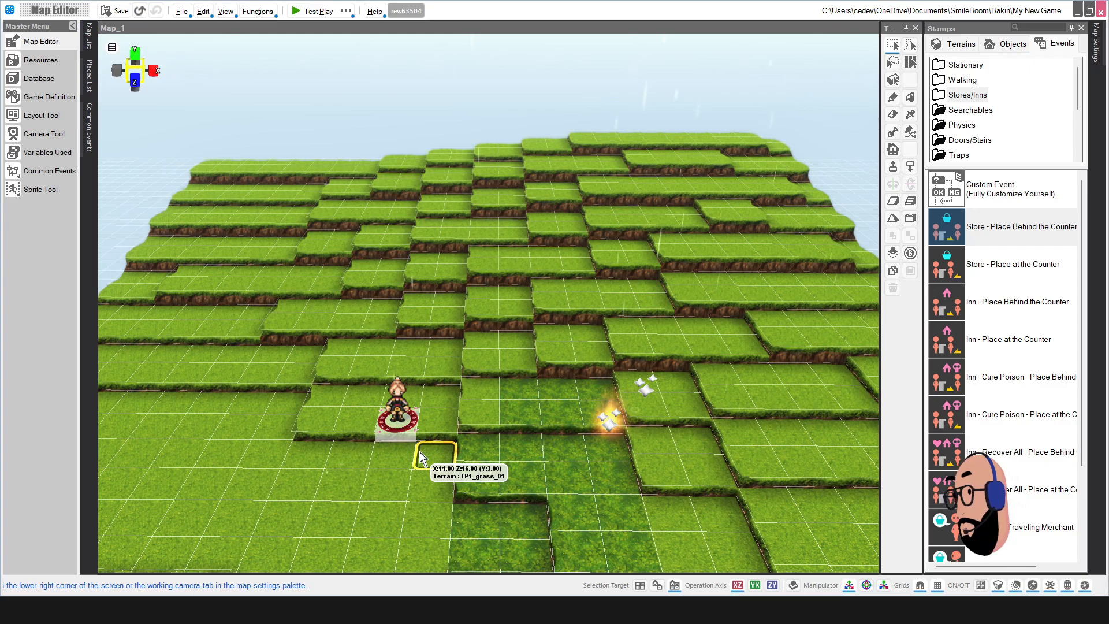
Step: Move the starting point onto the adjacent tile and bring up the Test Play ... options
{"action": "right_click", "coordinate": [438, 427]}
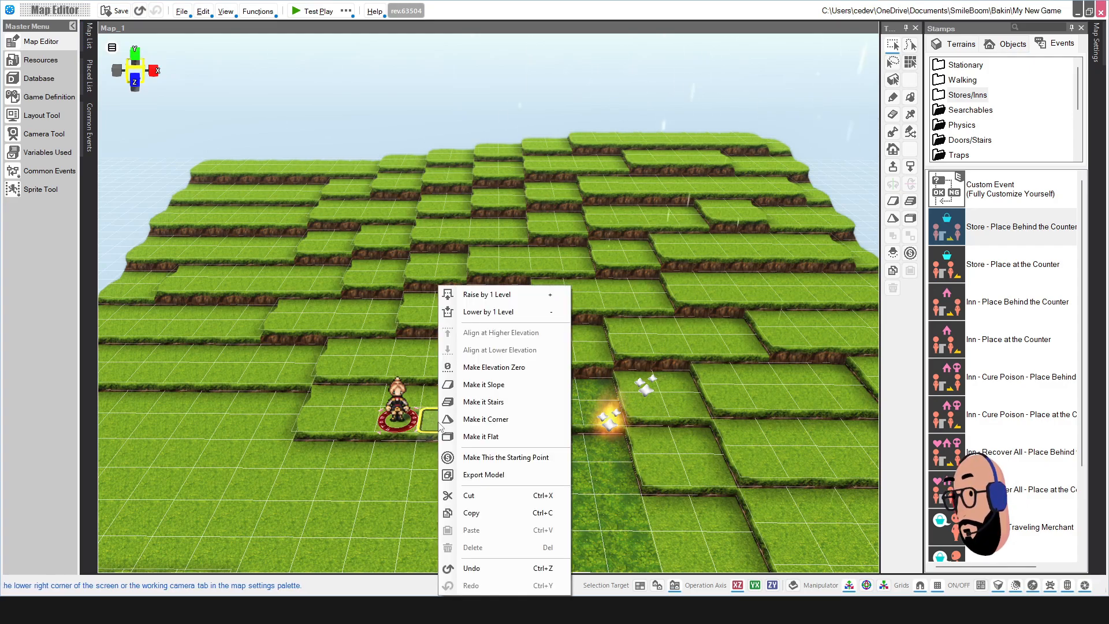
{"action": "left_click", "coordinate": [516, 457]}
{"action": "left_click", "coordinate": [343, 13]}
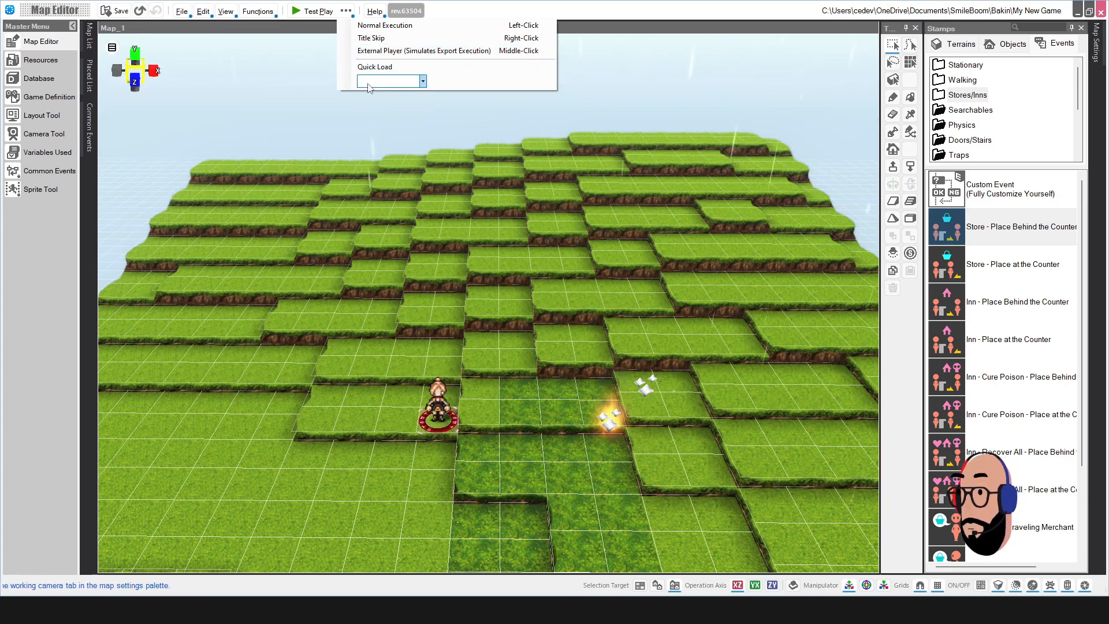
Step: Test-play a New Game in Bakin Player to confirm the Map_1 starting point, then close it
{"action": "left_click", "coordinate": [423, 83]}
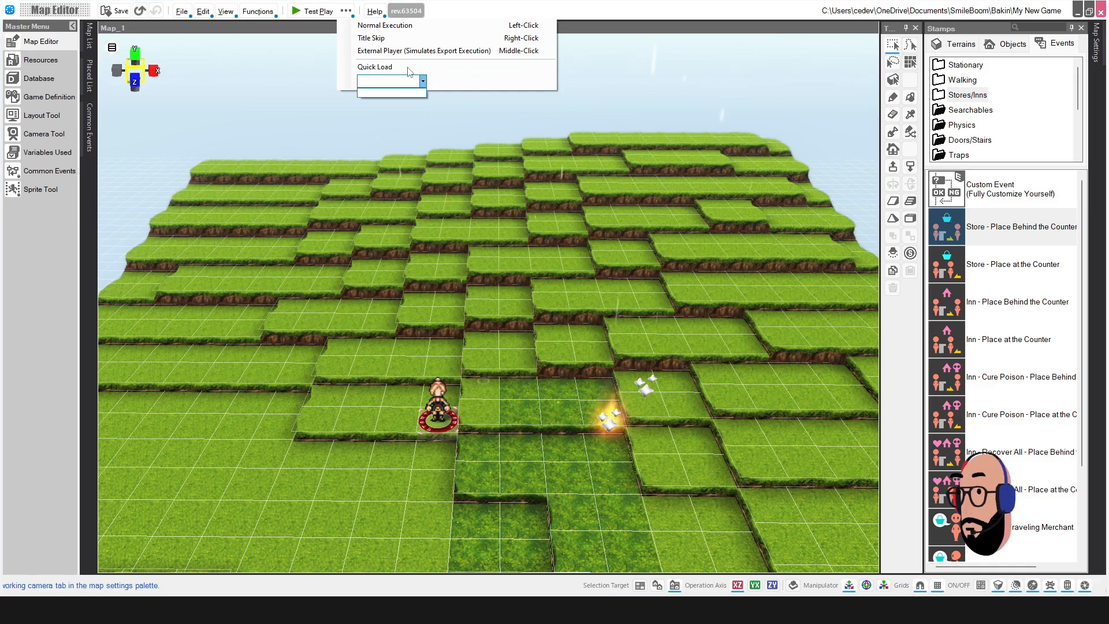
{"action": "left_click", "coordinate": [410, 69]}
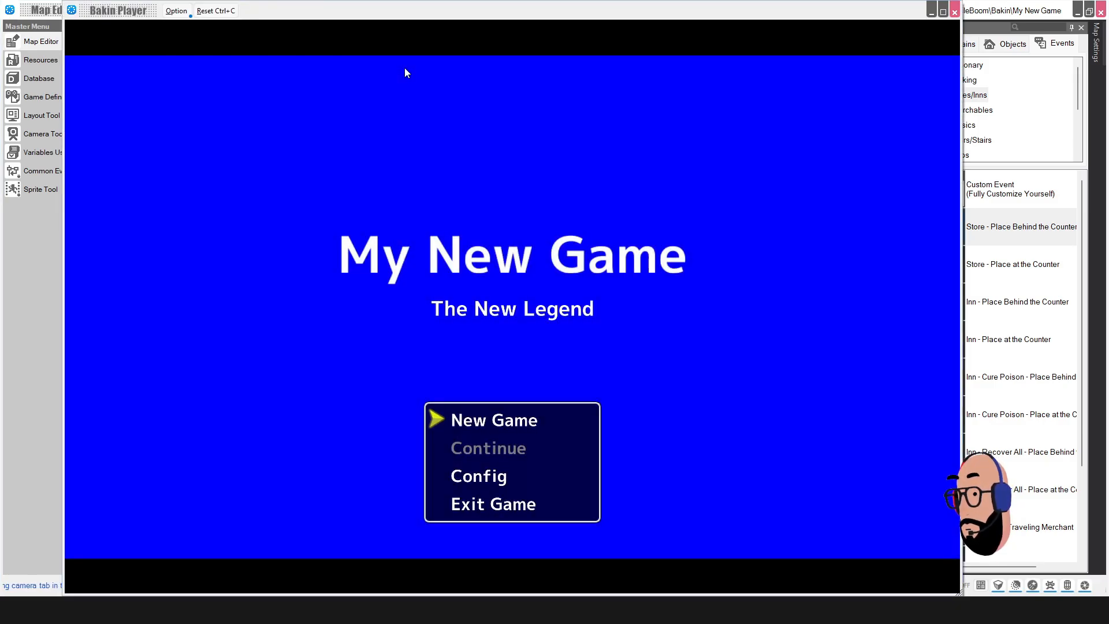
{"action": "key", "text": "Return"}
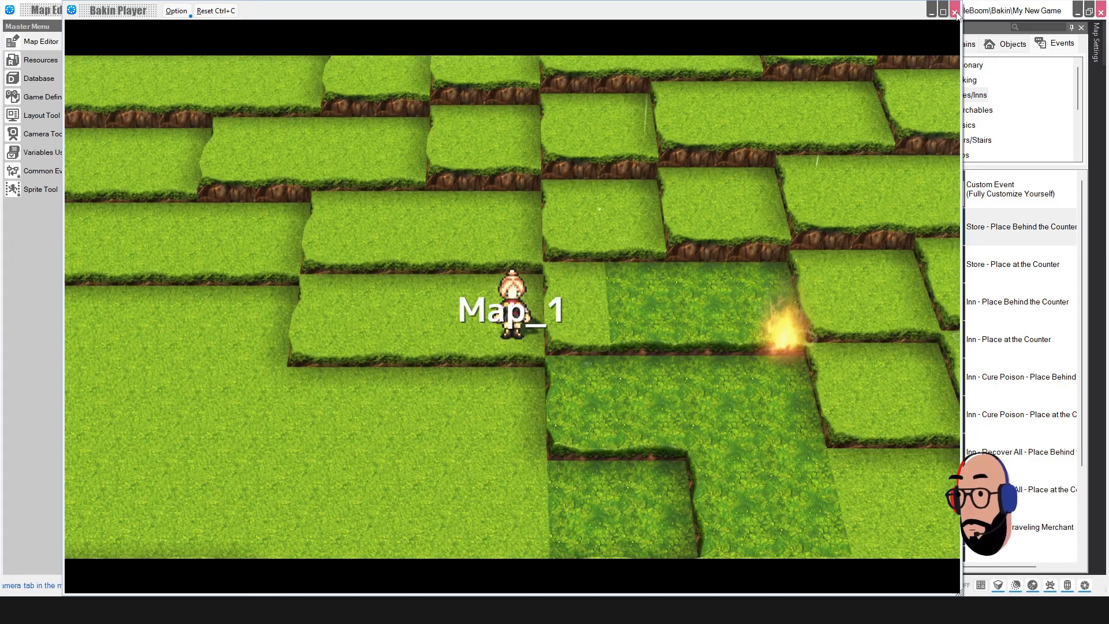
{"action": "left_click", "coordinate": [954, 12]}
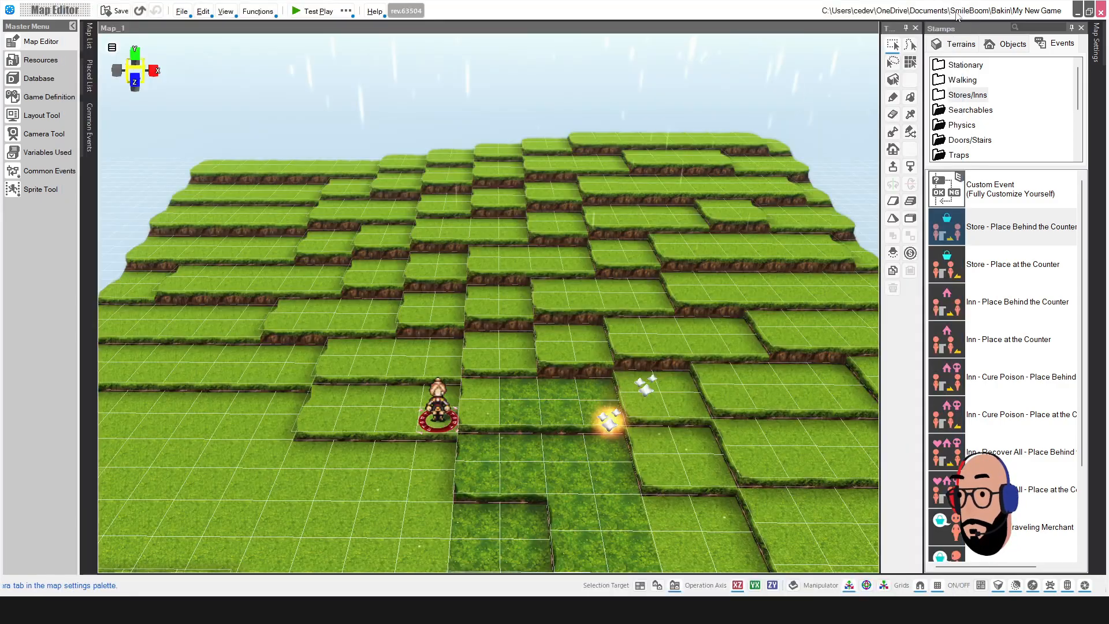
{"action": "left_click", "coordinate": [376, 11]}
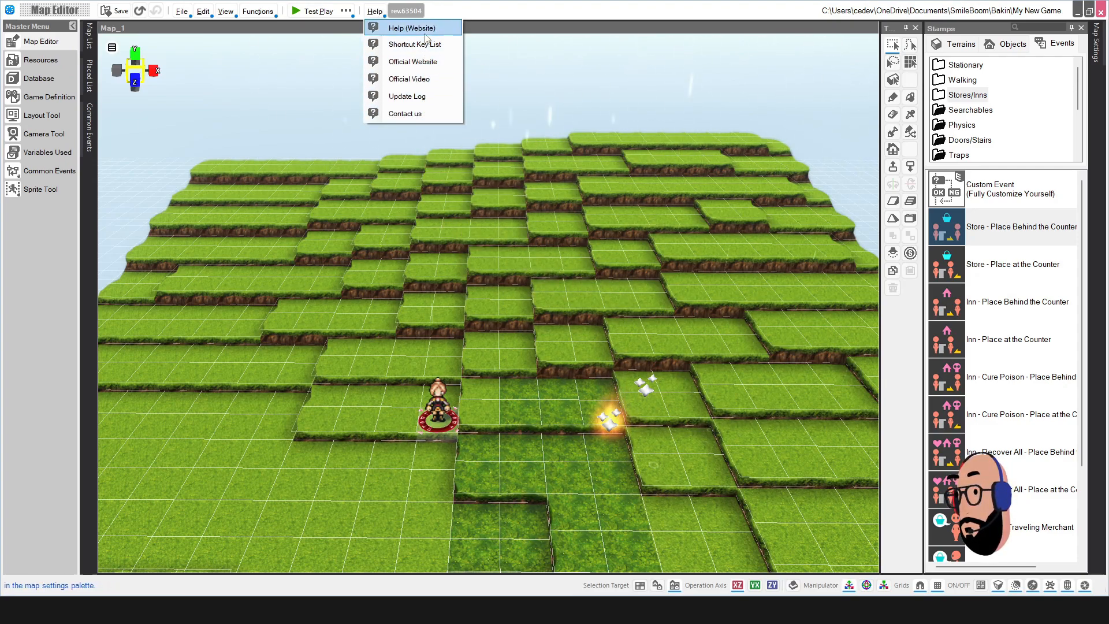
{"action": "left_click", "coordinate": [525, 19]}
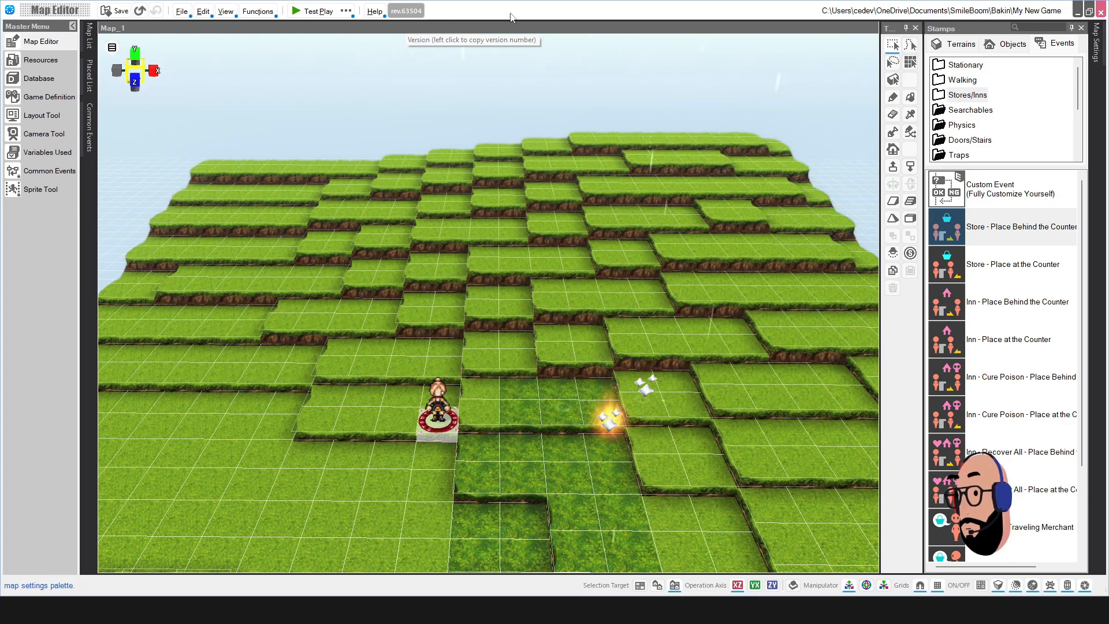